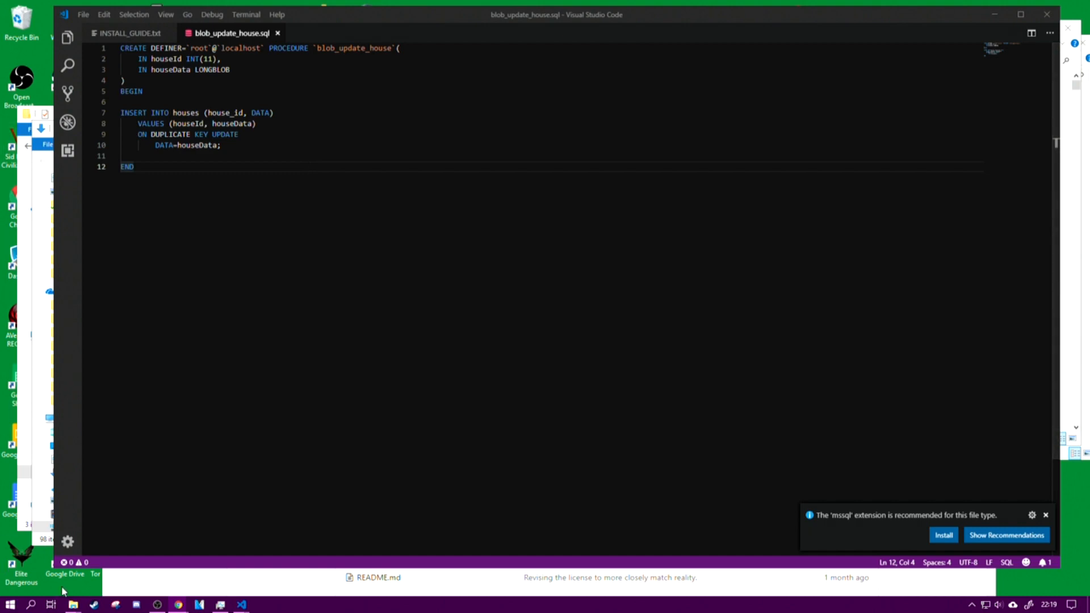
Step: Launch Visual Studio Installer and allow it to make changes to the device
click(32, 604)
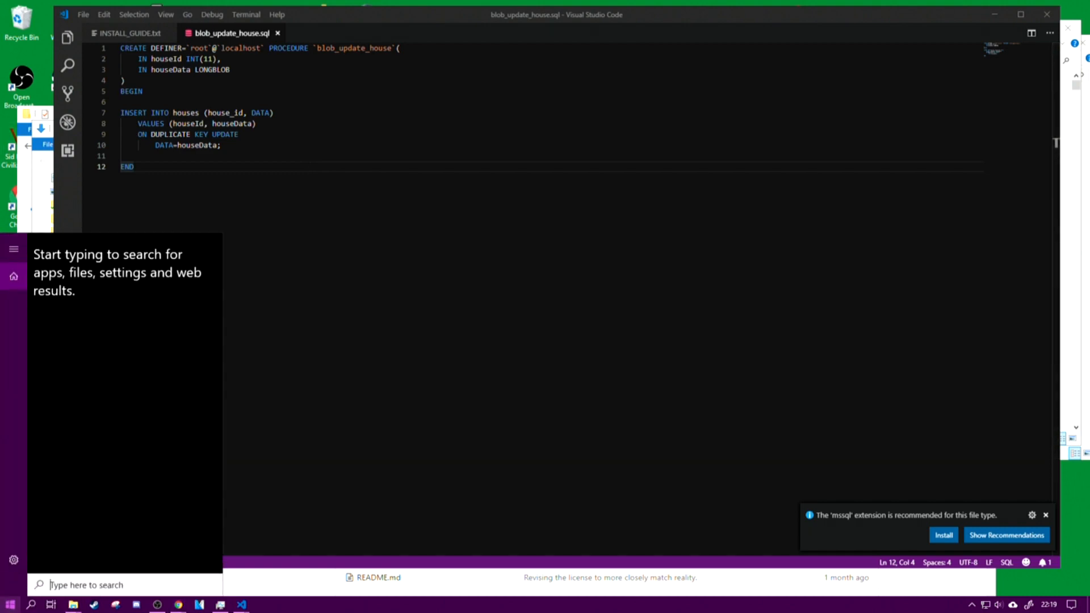
click(10, 606)
click(9, 606)
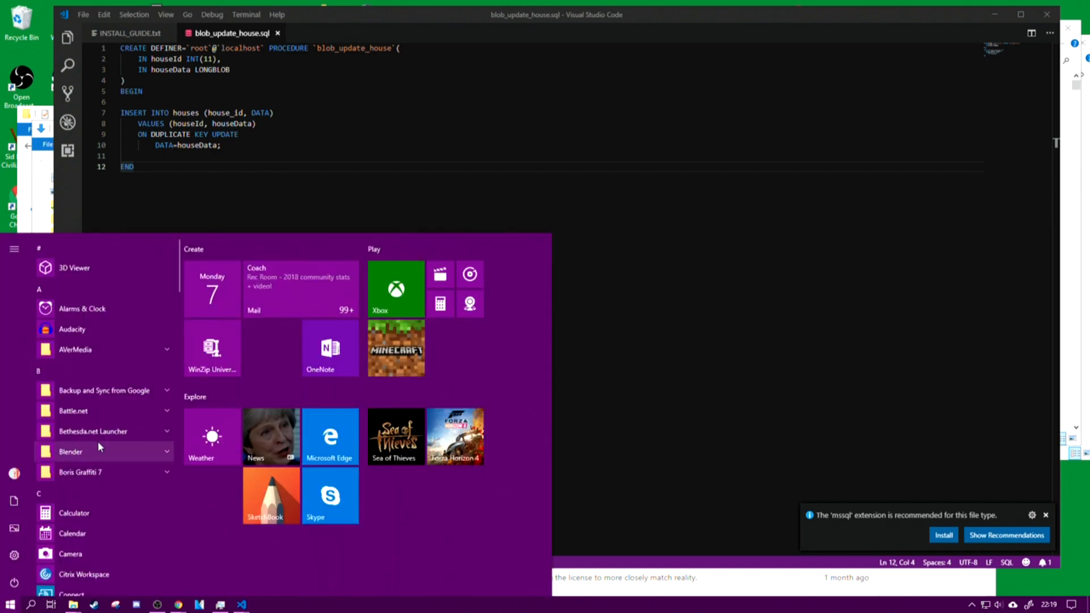
scroll(98, 441, down, 2)
scroll(101, 449, down, 10)
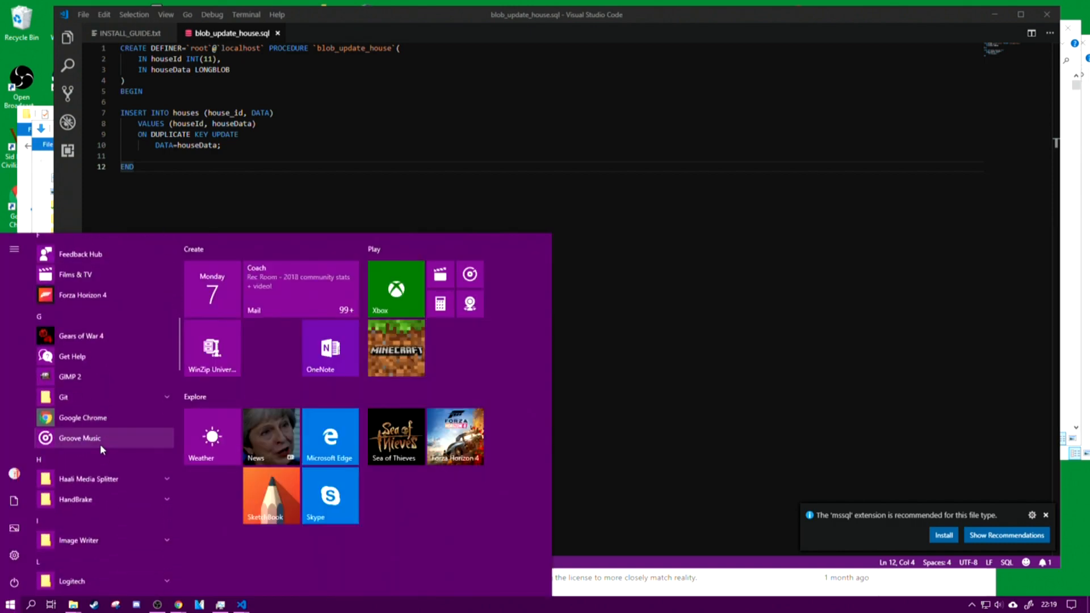
scroll(102, 450, down, 12)
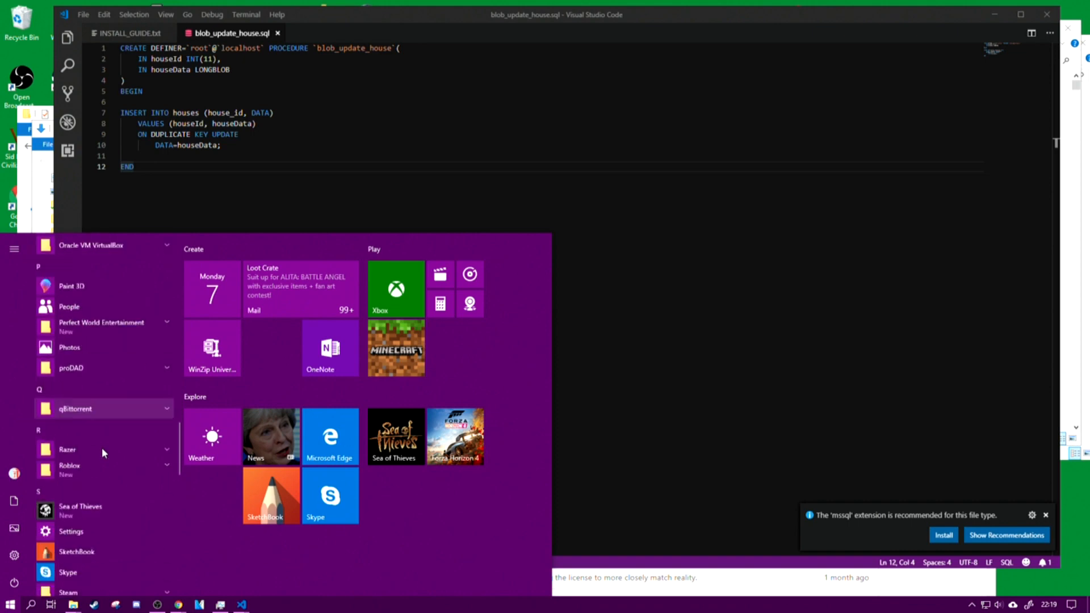
scroll(104, 450, down, 3)
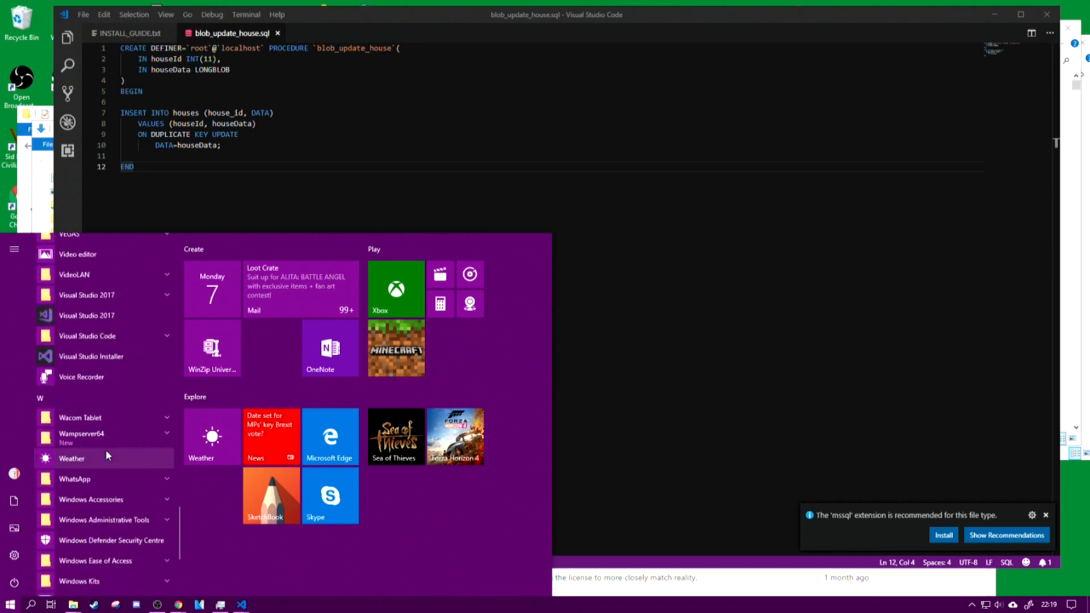
click(120, 353)
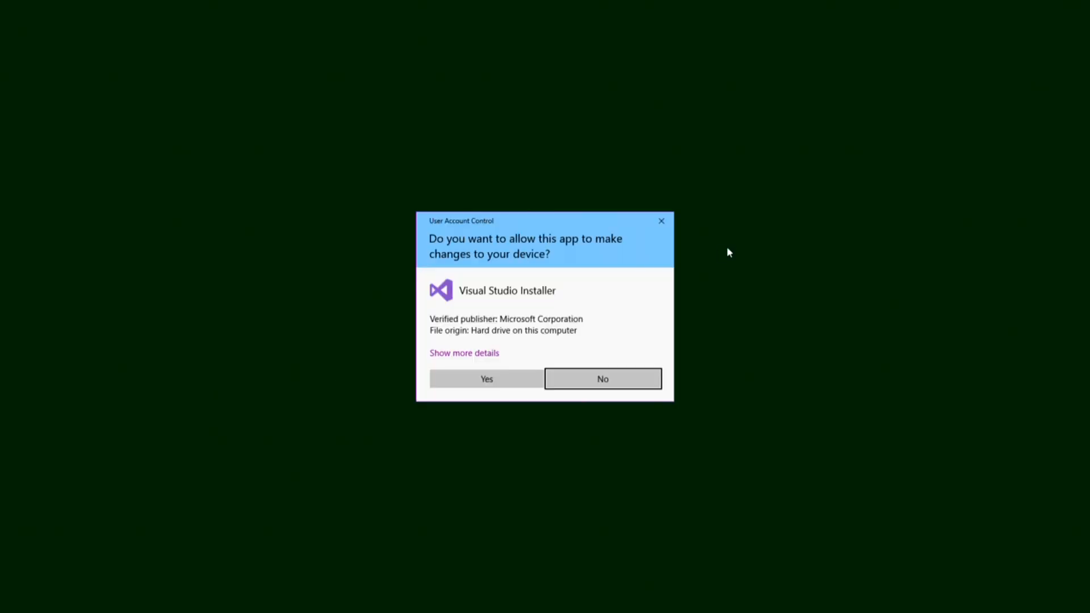
click(484, 379)
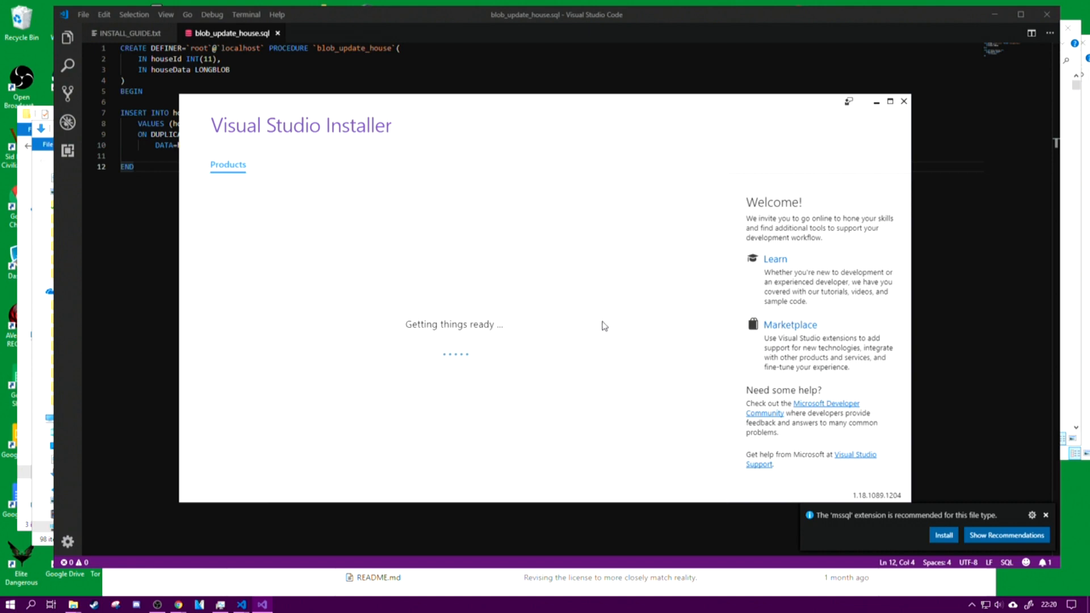
Step: Open the modification options for Visual Studio Community 2017 and review the available workloads
click(260, 319)
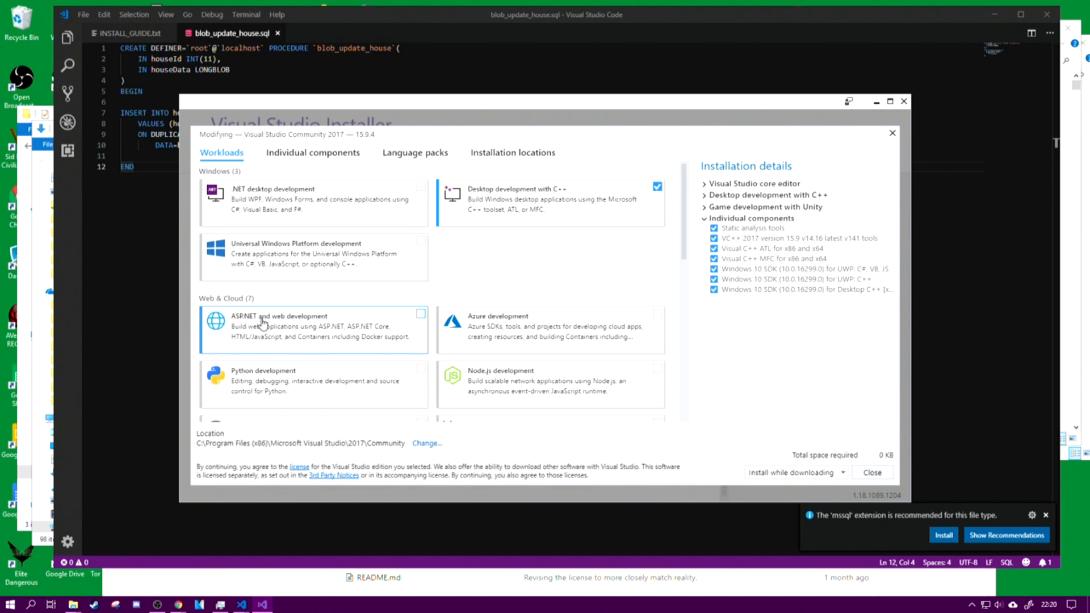
scroll(501, 258, down, 6)
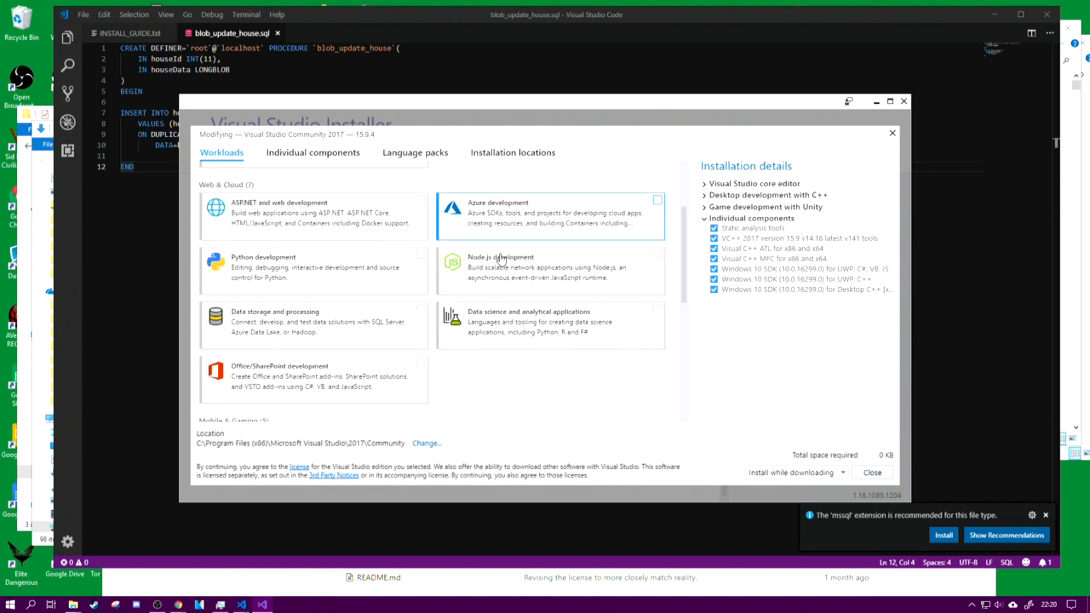
scroll(502, 260, down, 4)
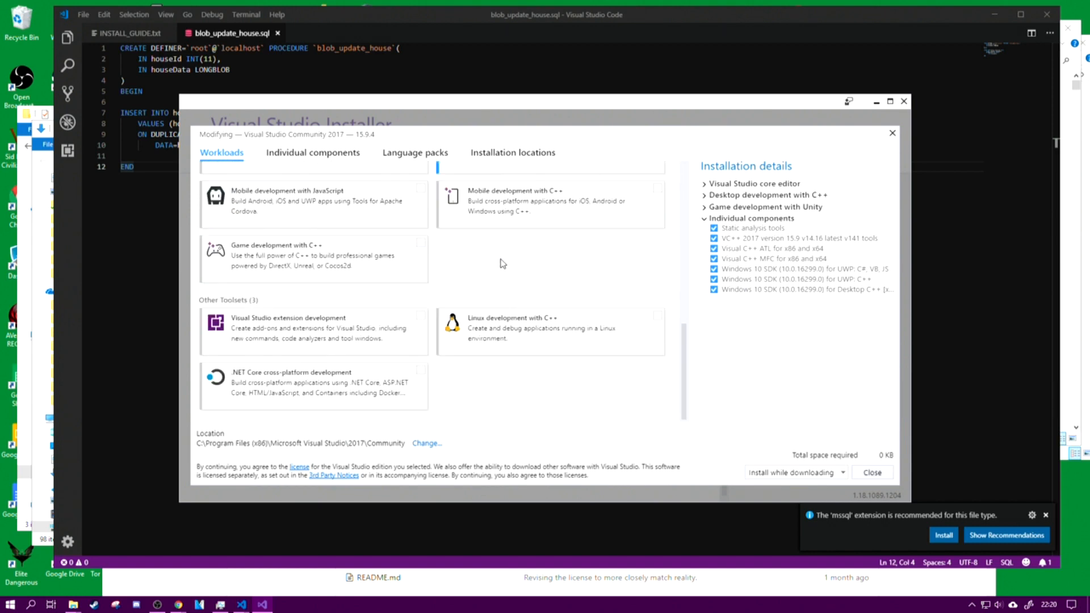
scroll(539, 355, up, 3)
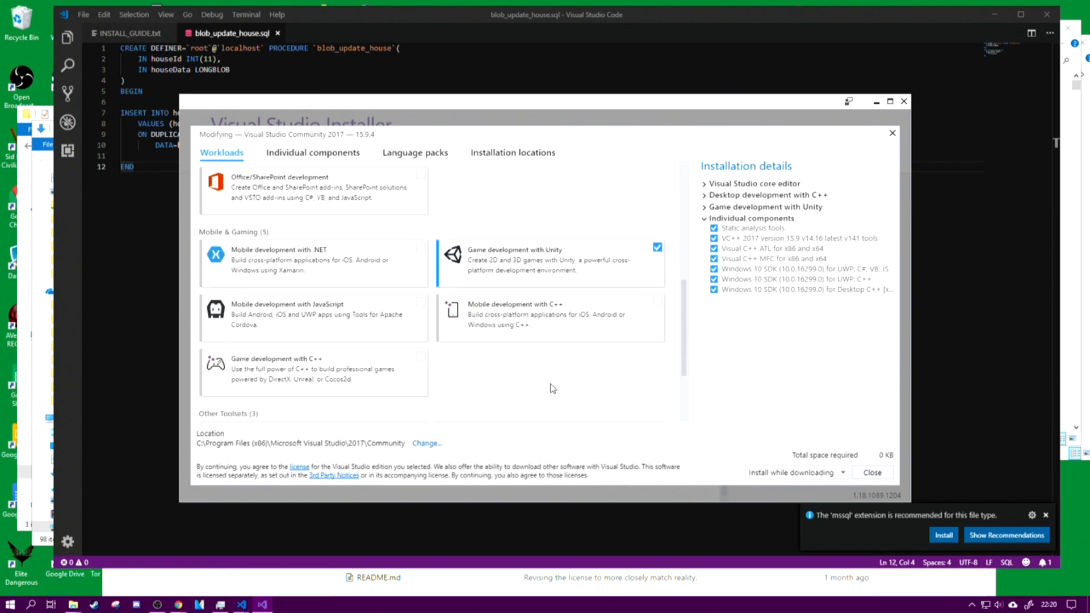
scroll(553, 388, up, 4)
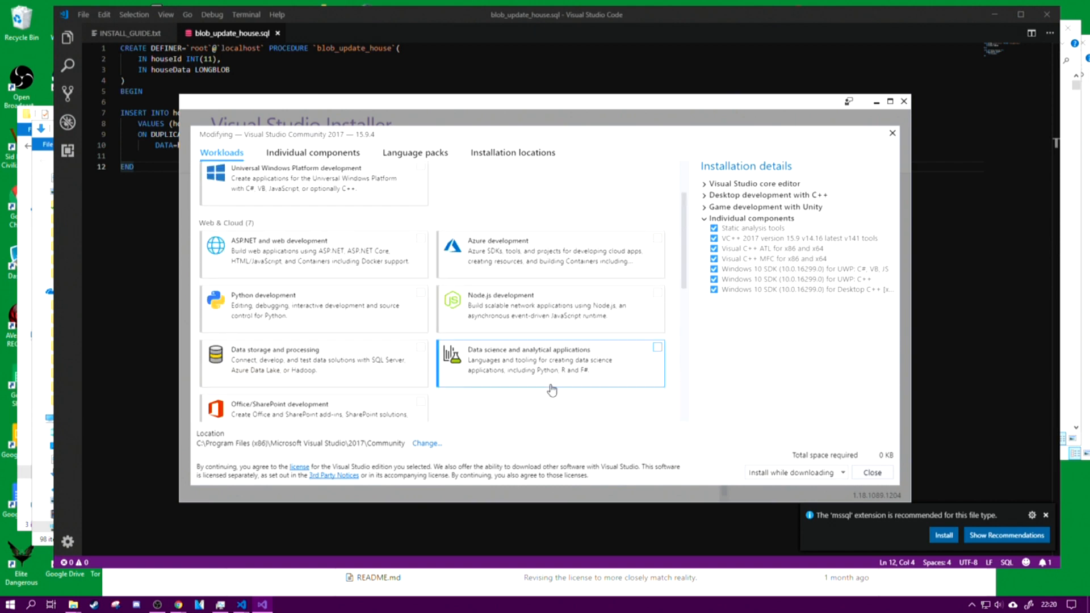
scroll(552, 390, up, 4)
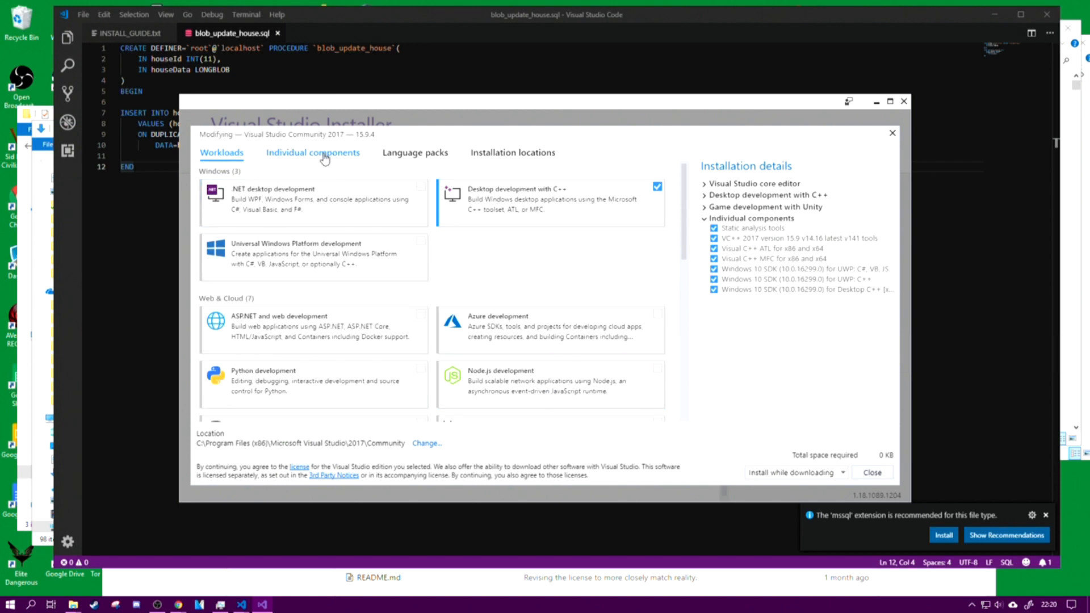
scroll(520, 296, down, 10)
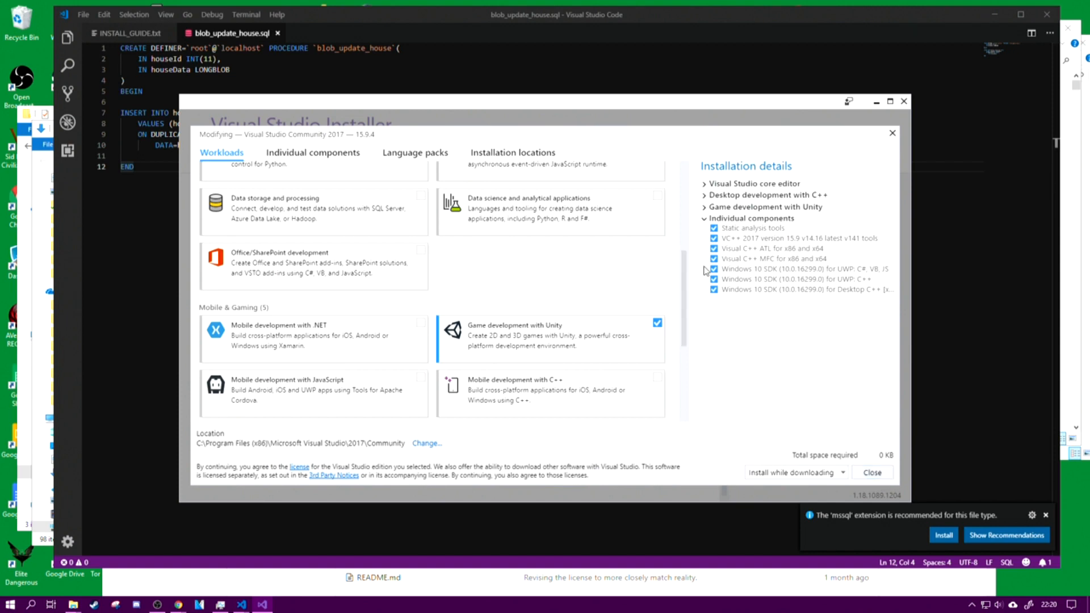
Step: Examine the installation details for the core editor, Desktop development with C++ and Game development with Unity, and close the installer without modifying anything
click(703, 184)
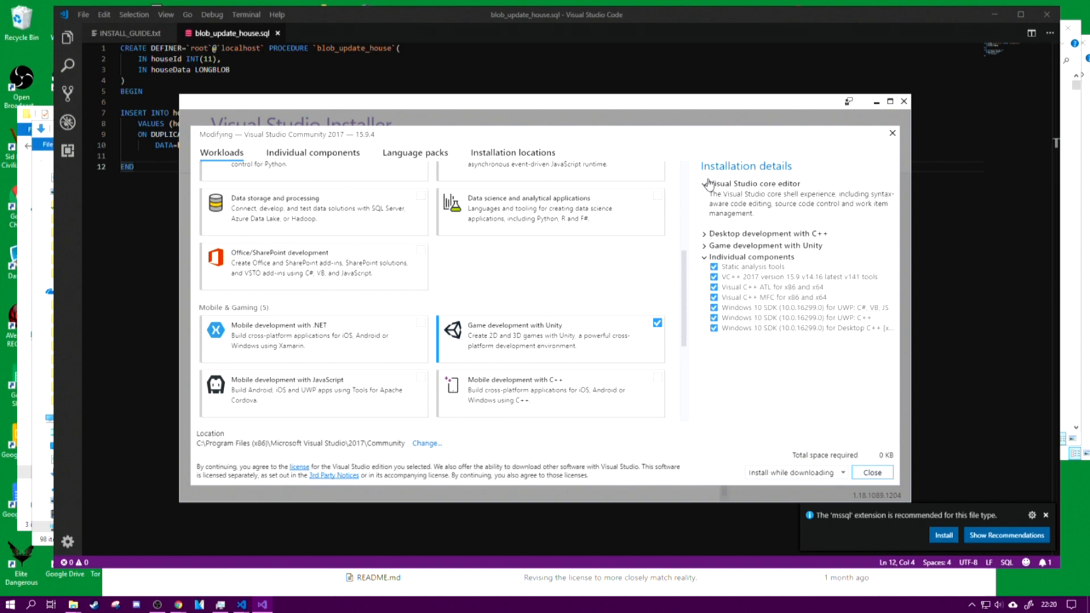
click(705, 234)
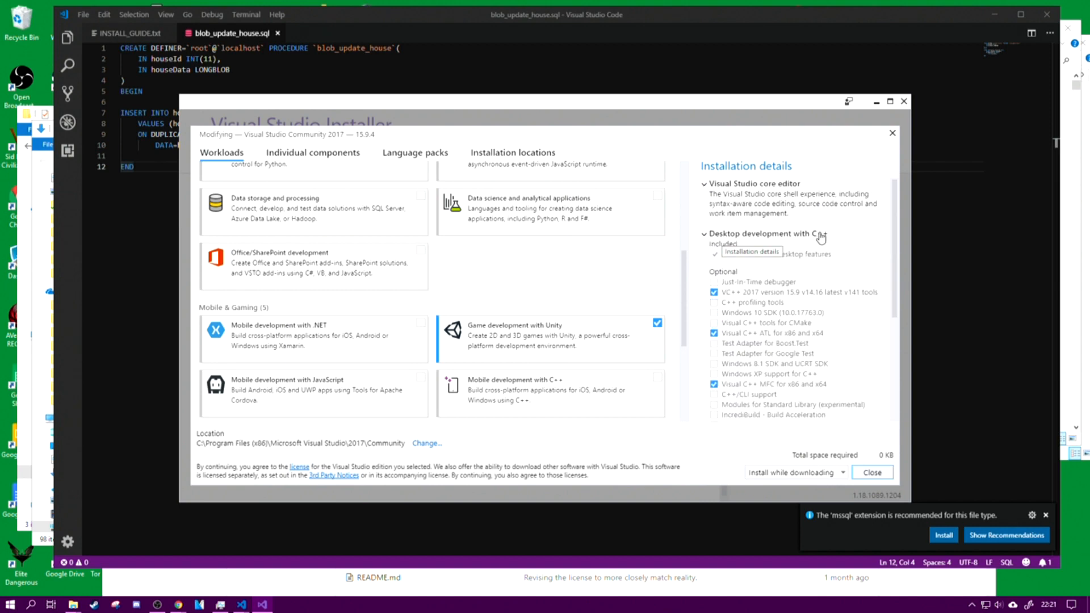
click(705, 234)
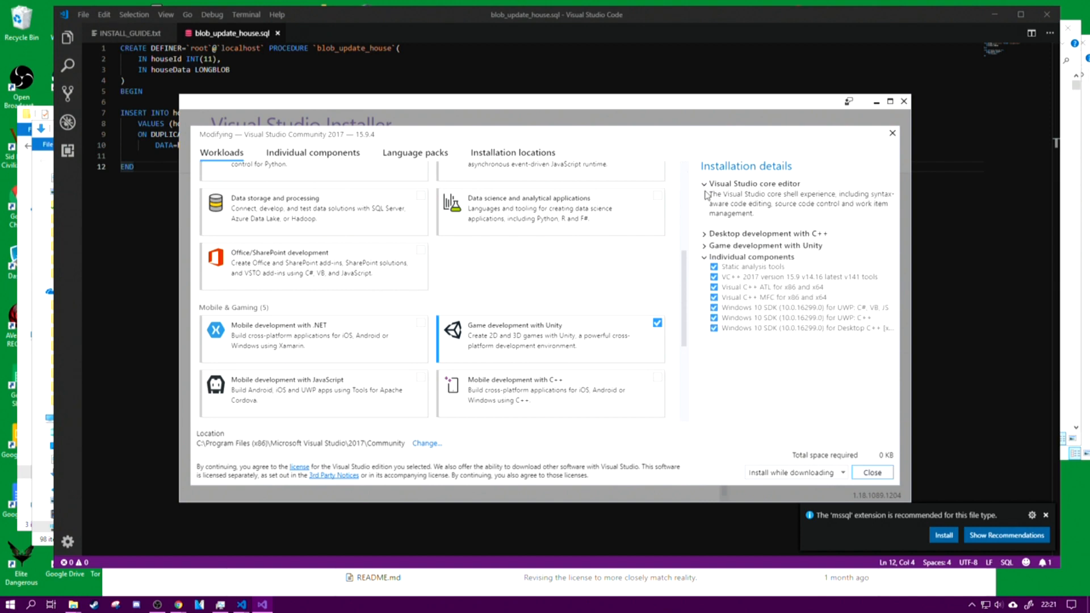
click(704, 183)
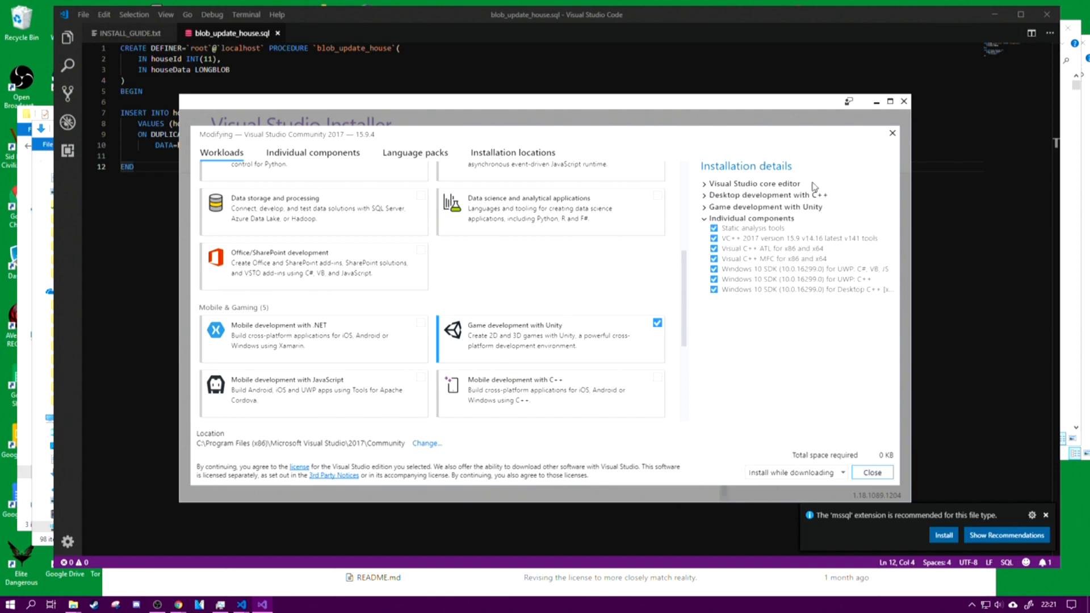
click(704, 208)
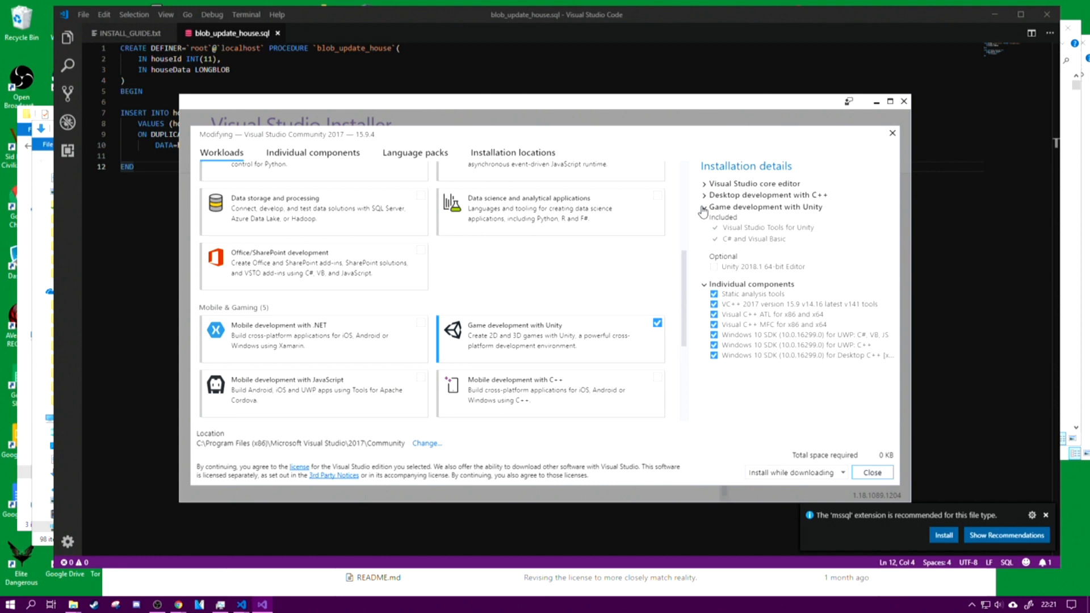
click(704, 207)
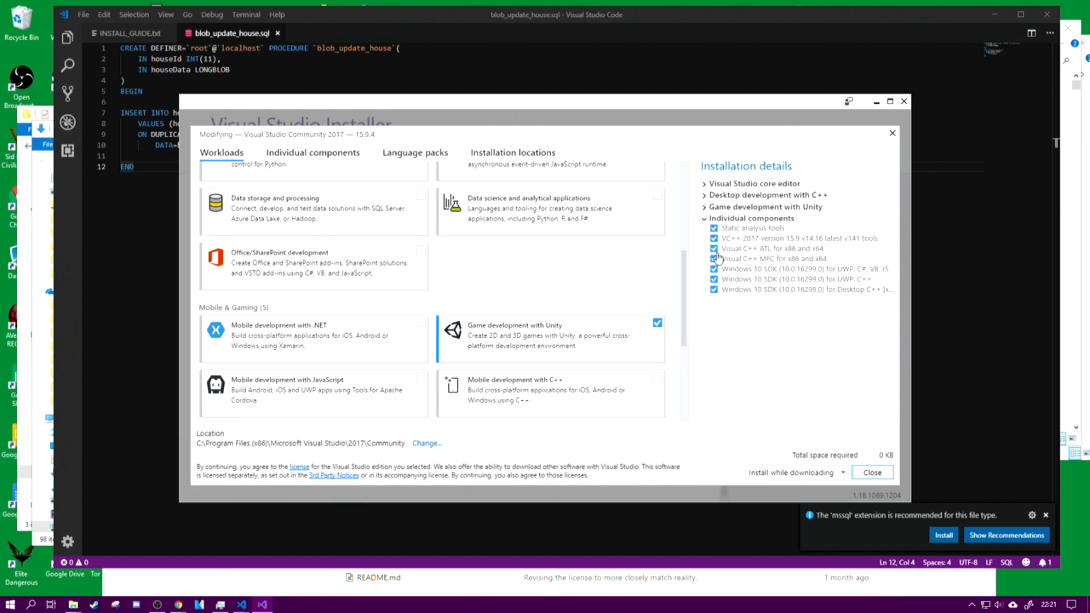
scroll(545, 375, up, 4)
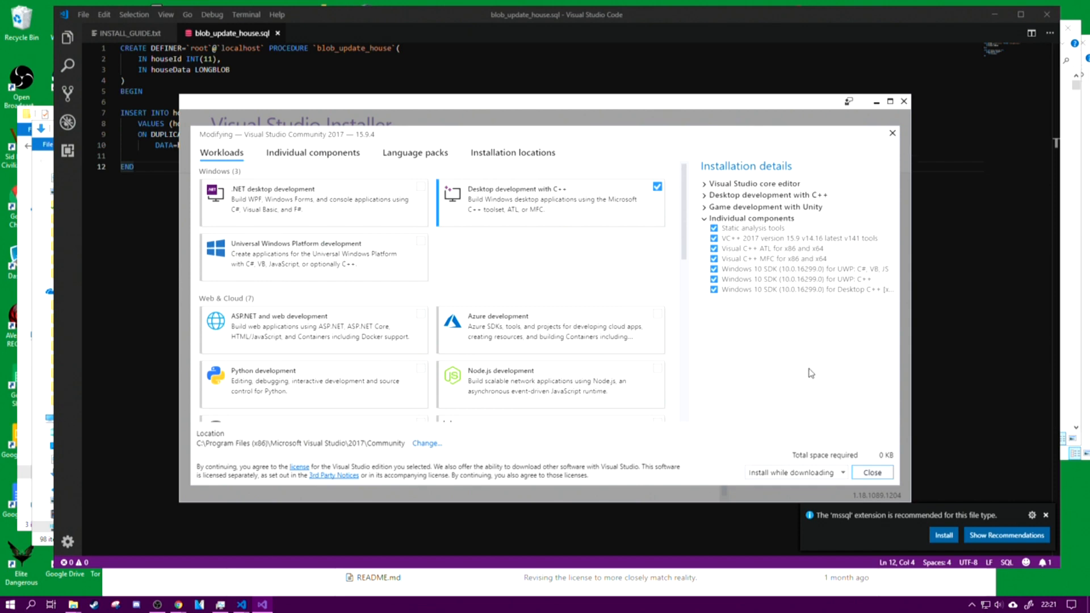
click(872, 473)
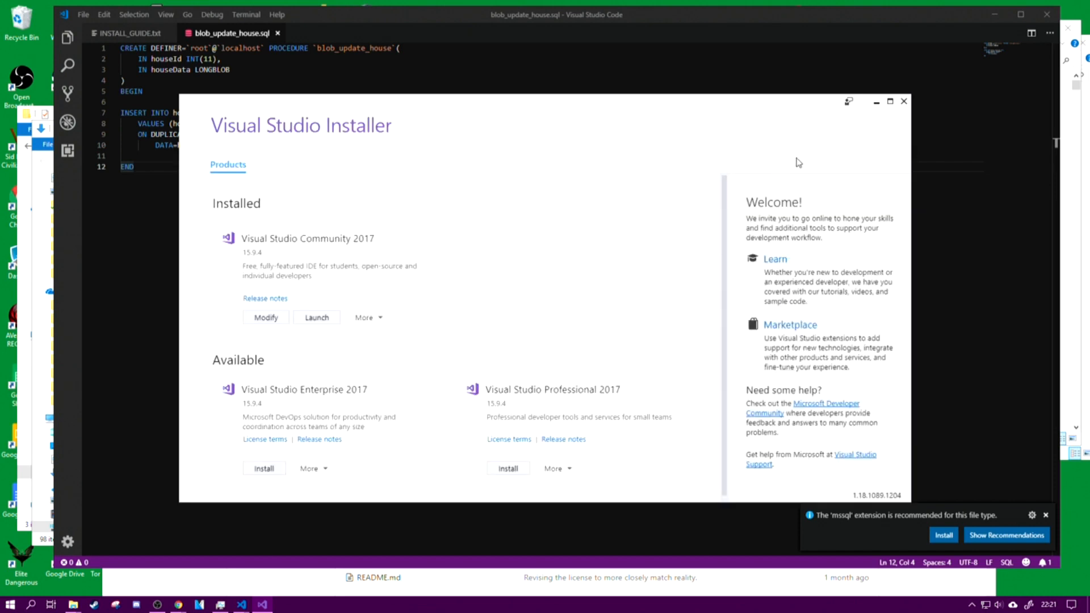
click(904, 102)
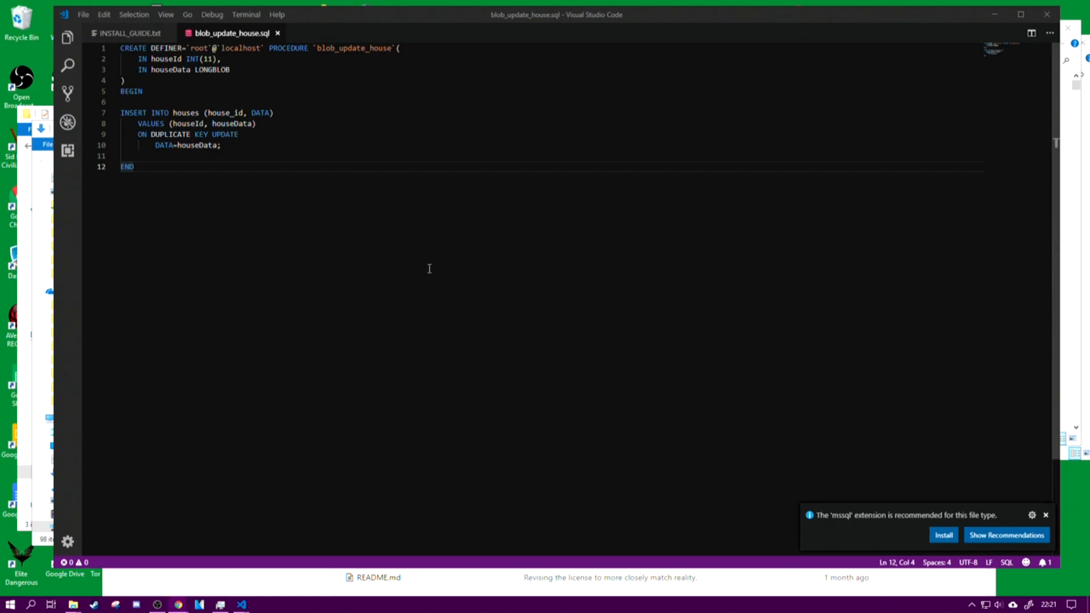
Step: Launch Visual Studio 2017 and minimize its window once the start page has loaded
click(10, 604)
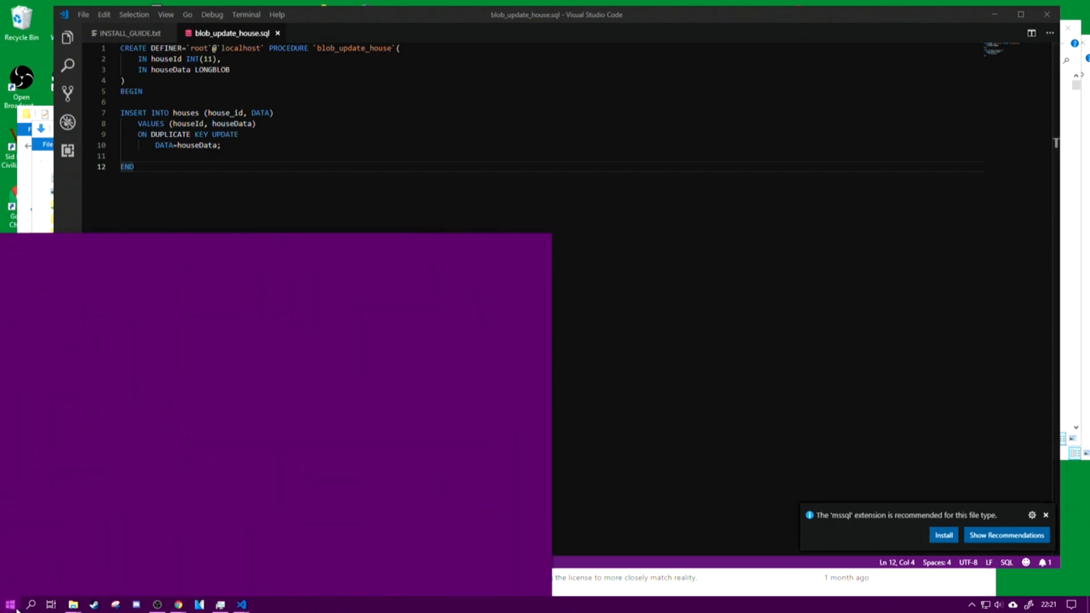
scroll(107, 330, down, 15)
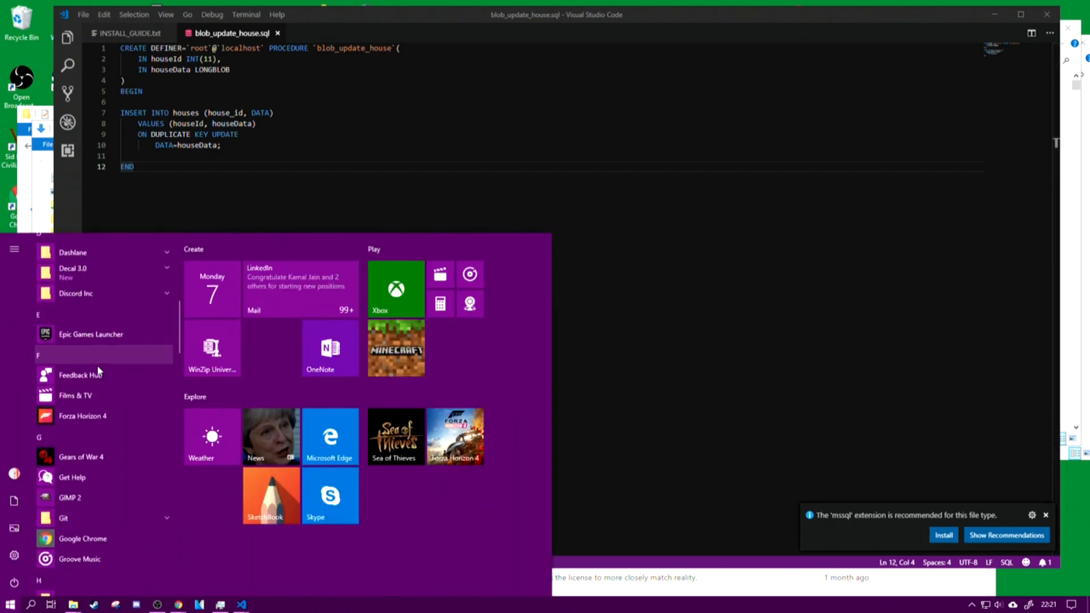
scroll(98, 371, down, 10)
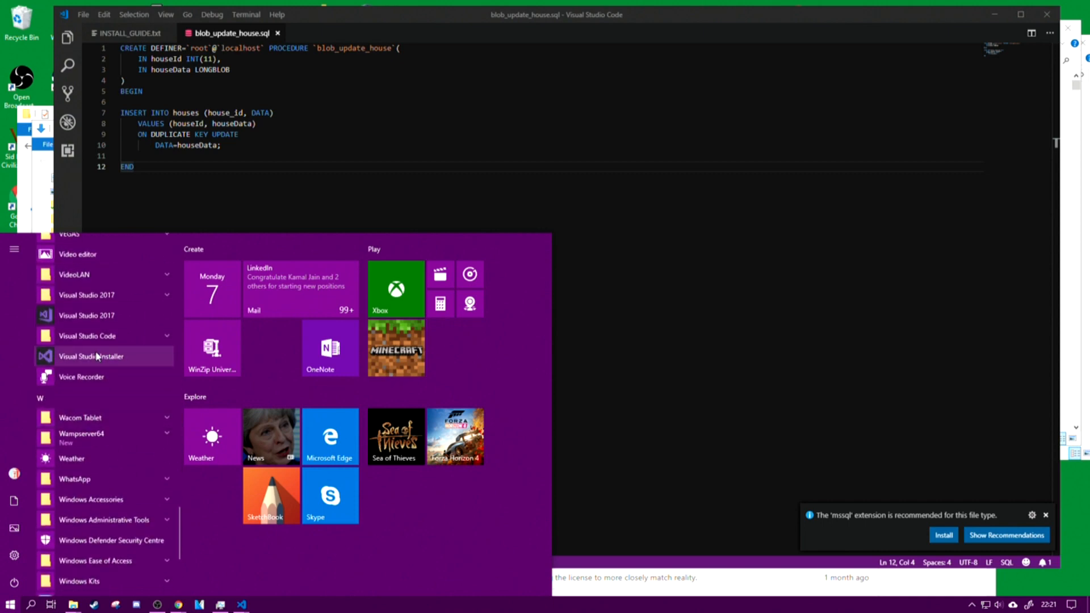
click(102, 313)
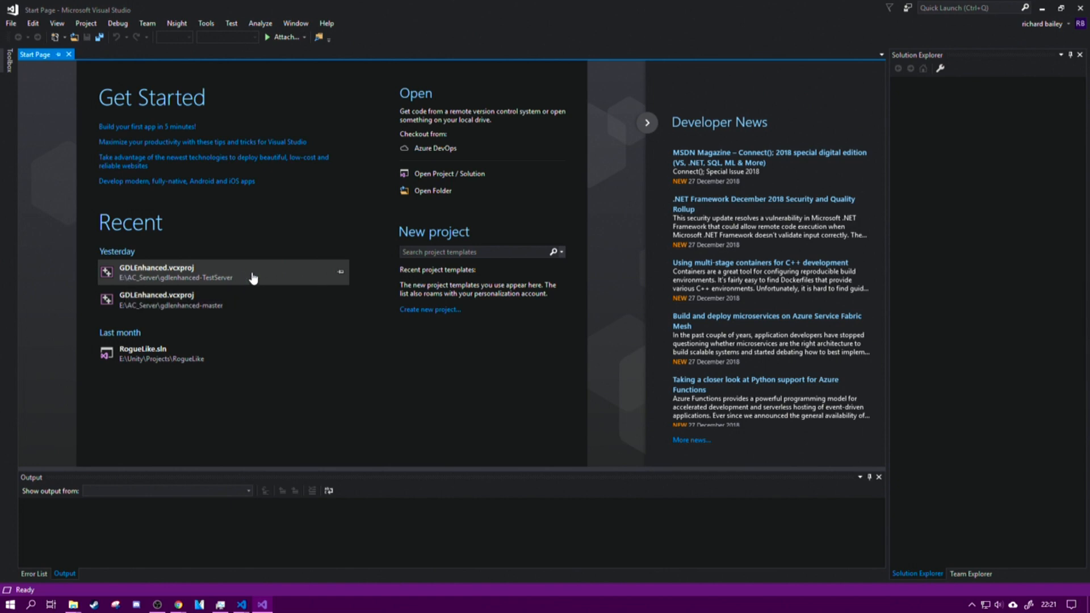
click(1044, 8)
Step: Switch to the wampserver3 window in File Explorer and go up to the "client and server files" folder
mouse_move(74, 606)
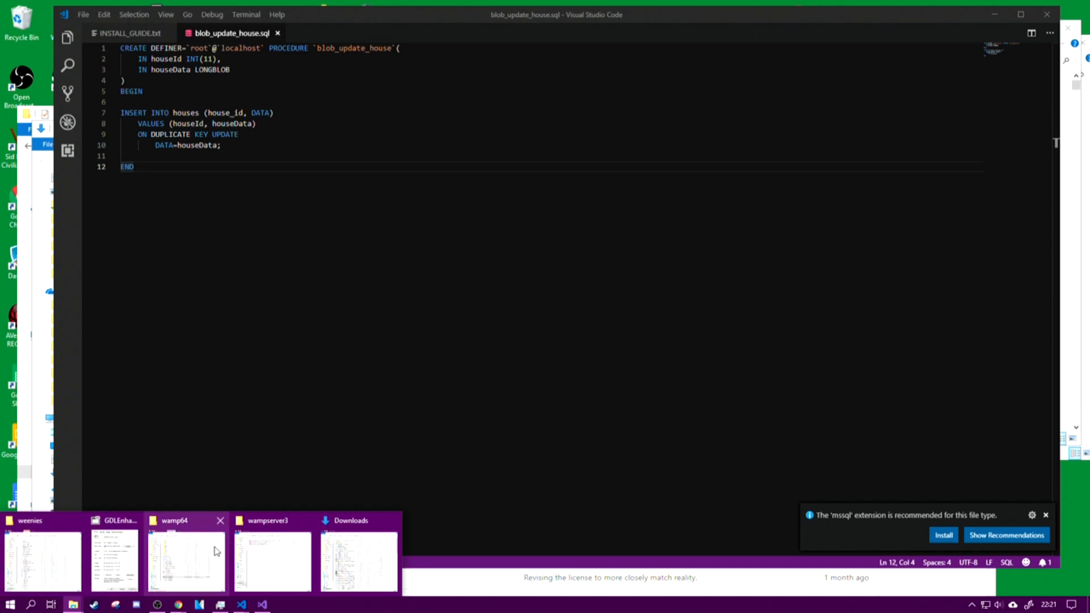
click(280, 553)
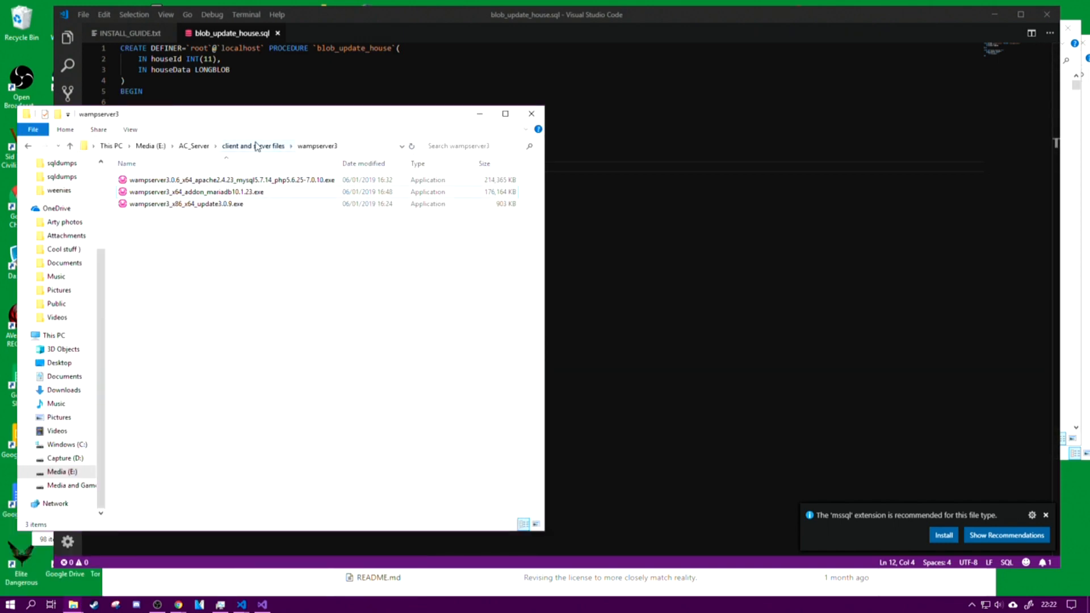
click(257, 146)
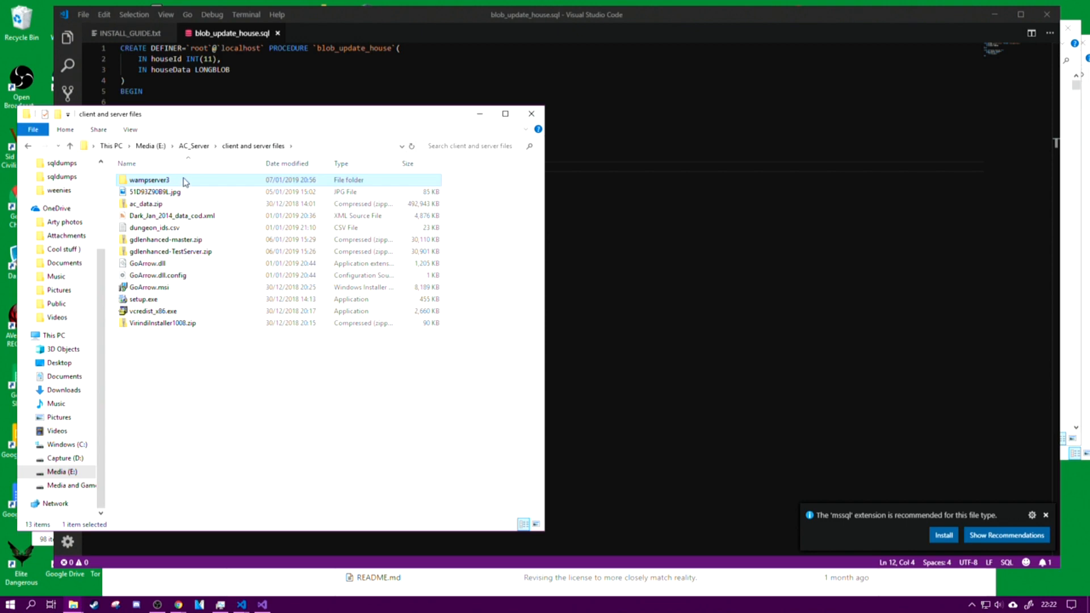
Step: Point out the gdlenhanced-master.zip and gdlenhanced-TestServer.zip archives by selecting them alternately, ending with gdlenhanced-TestServer.zip selected
click(182, 253)
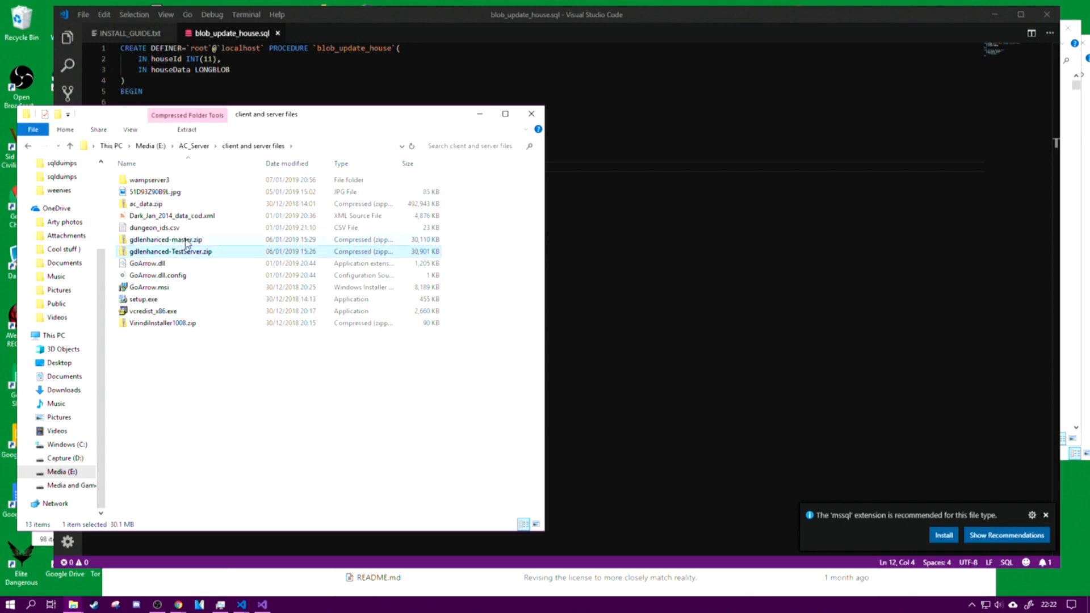
click(208, 242)
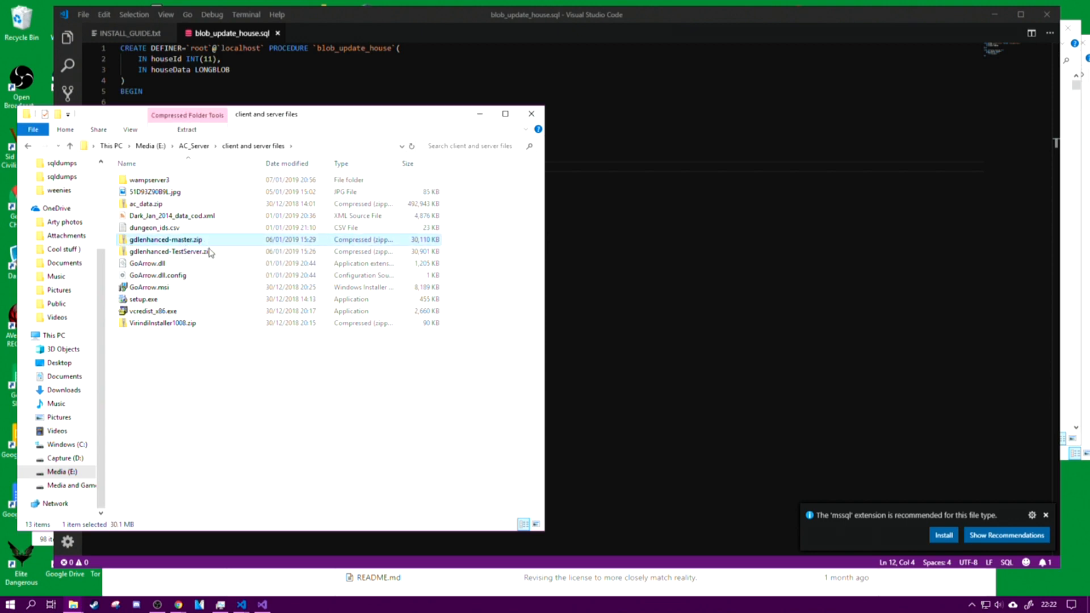
click(239, 254)
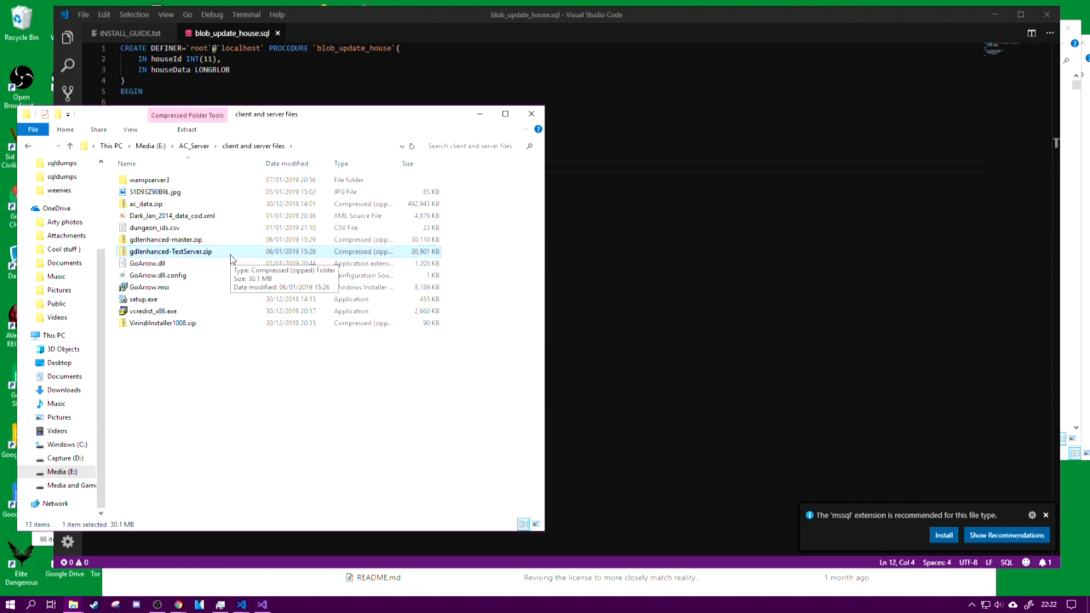
click(254, 240)
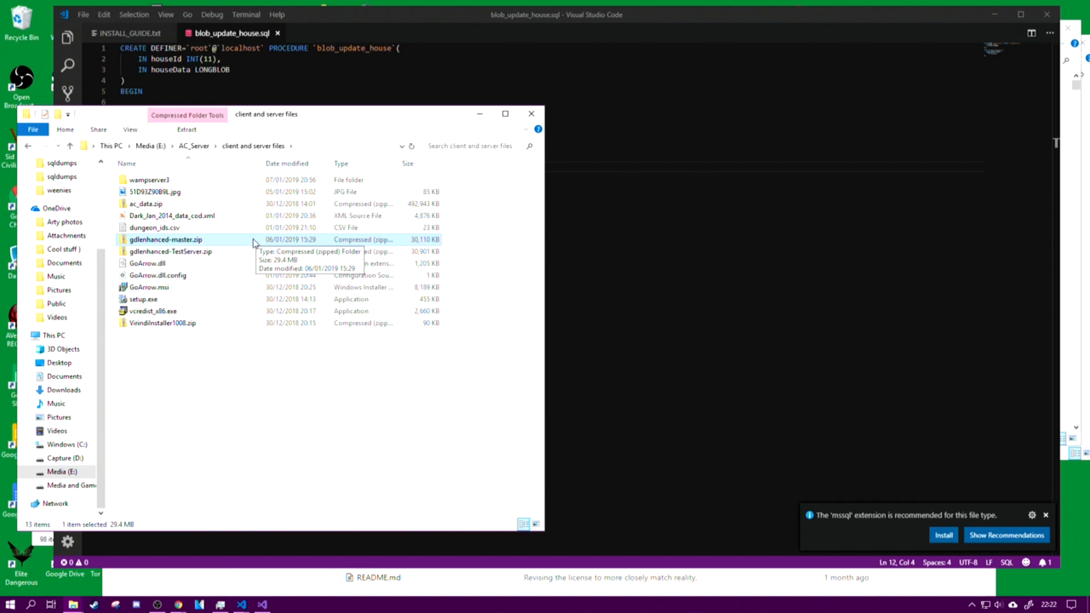
click(247, 253)
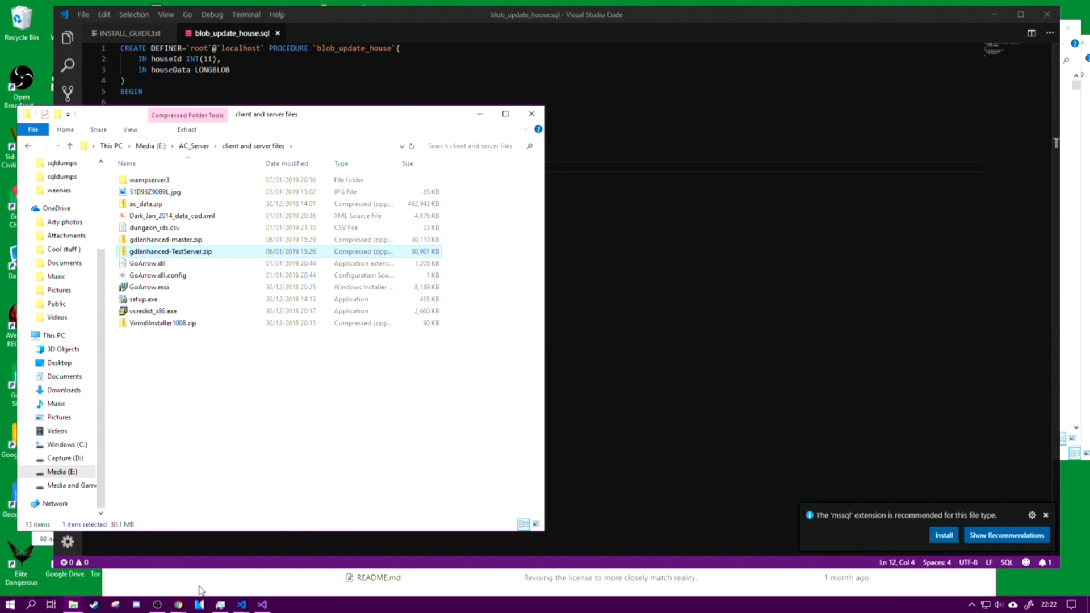
Step: Switch to the GDLEnhanced2 TestServer branch page on GitLab in Chrome and show its source code download options
click(178, 605)
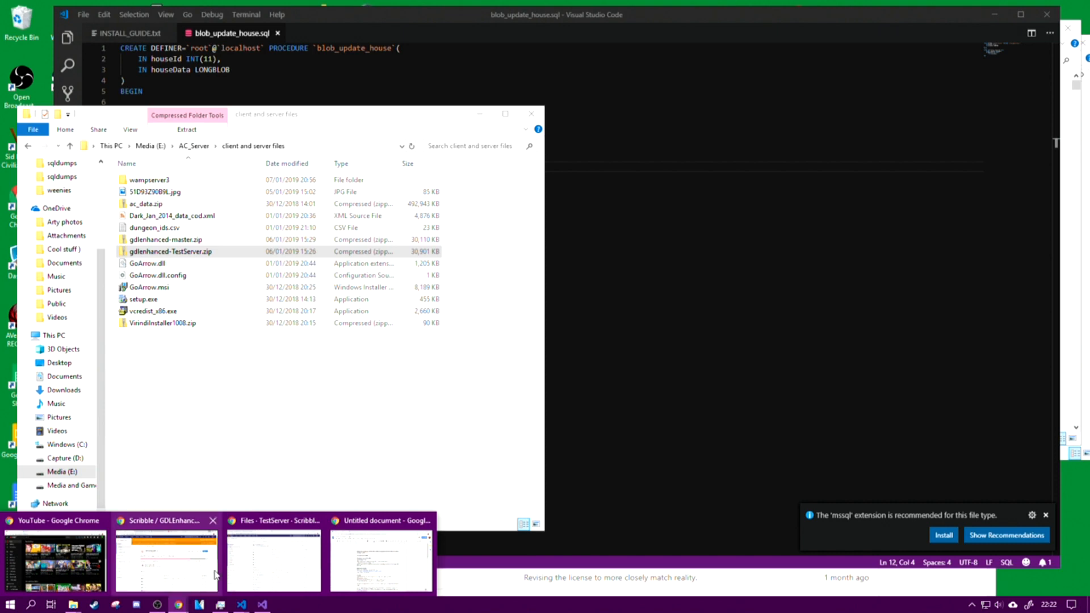
click(260, 571)
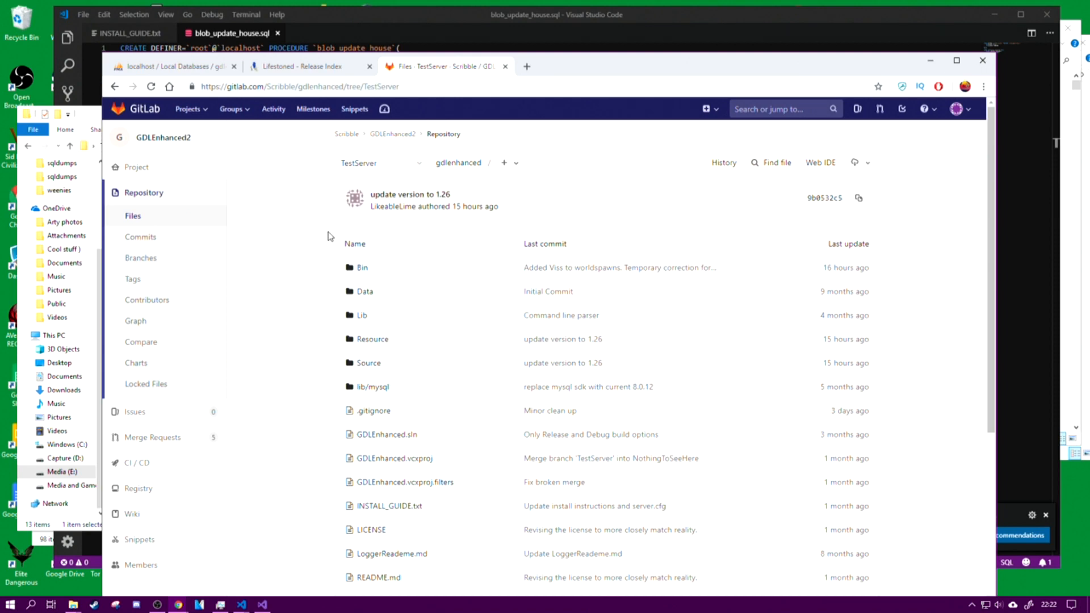
click(868, 166)
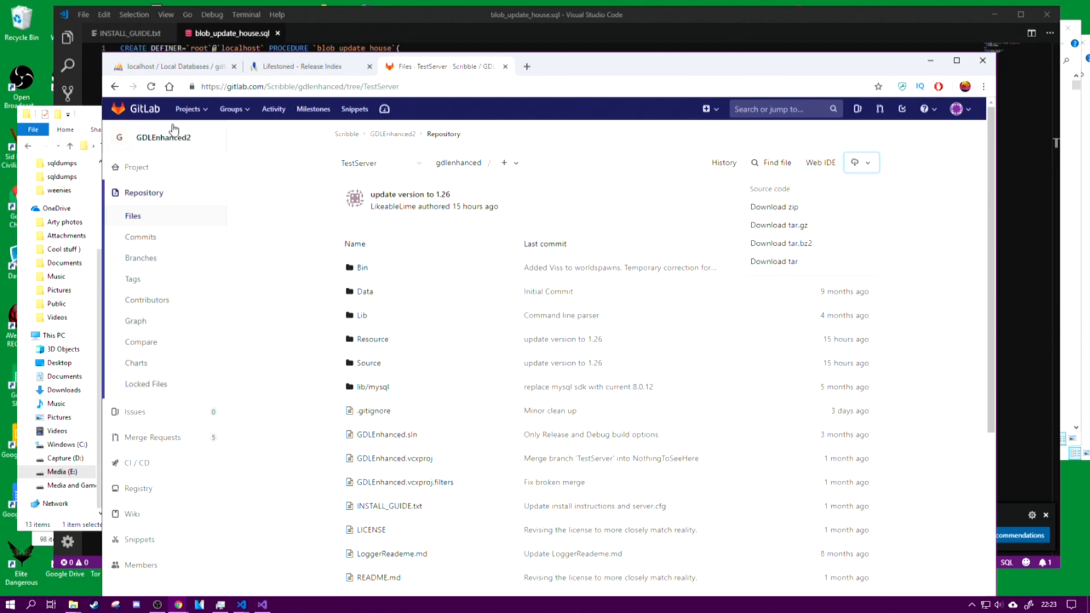
Step: Return to the "client and server files" folder in File Explorer and clear the file selection
click(89, 117)
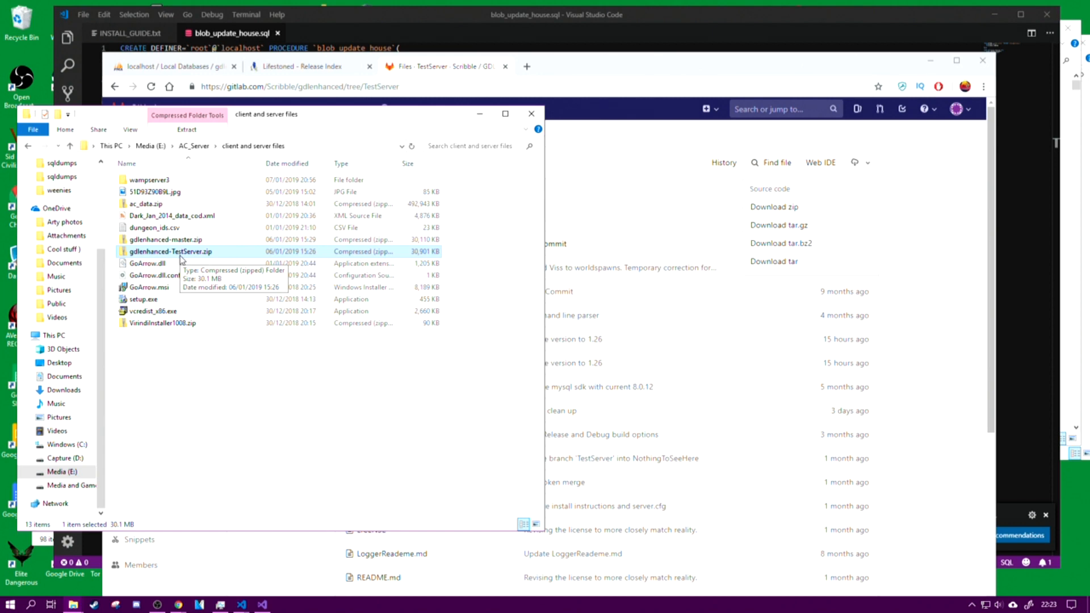
click(231, 392)
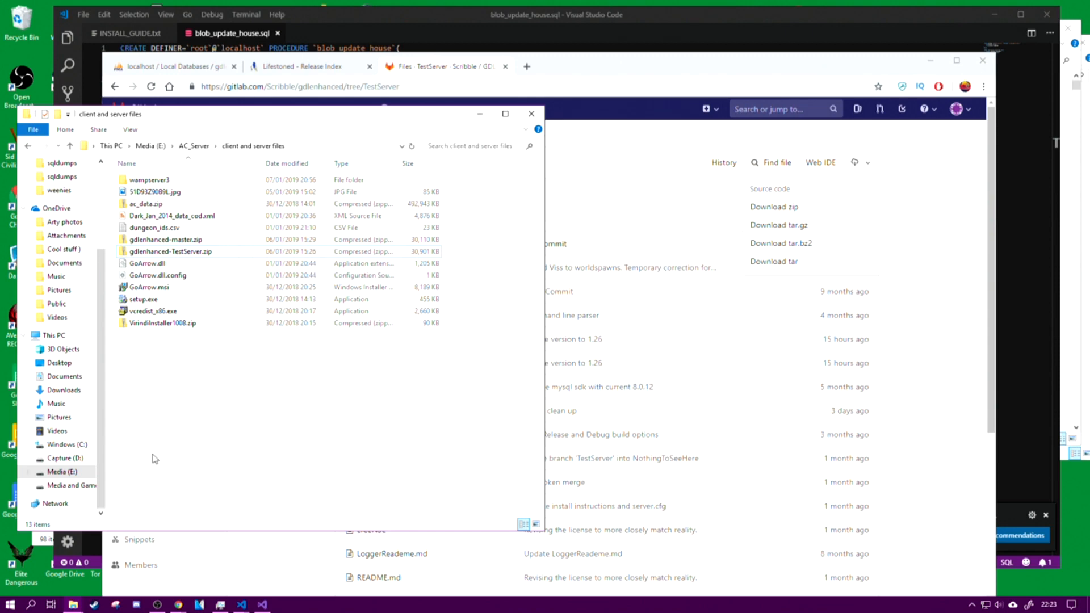
click(363, 252)
Step: Switch to the weenies folder window, go up to the gdlenhanced-TestServer folder and select GDLEnhanced.vcxproj
click(78, 608)
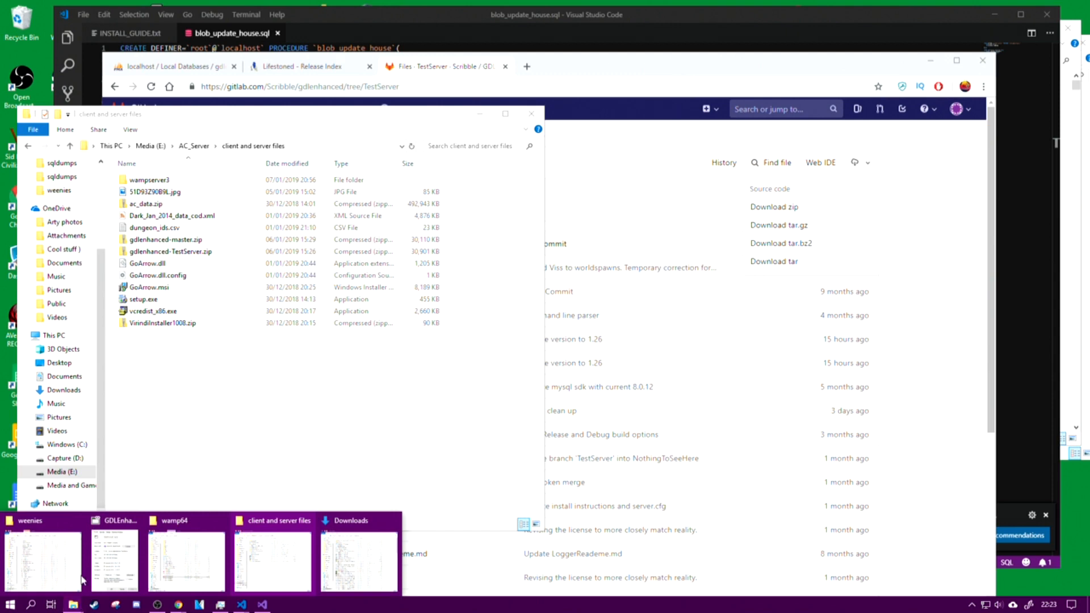
click(68, 537)
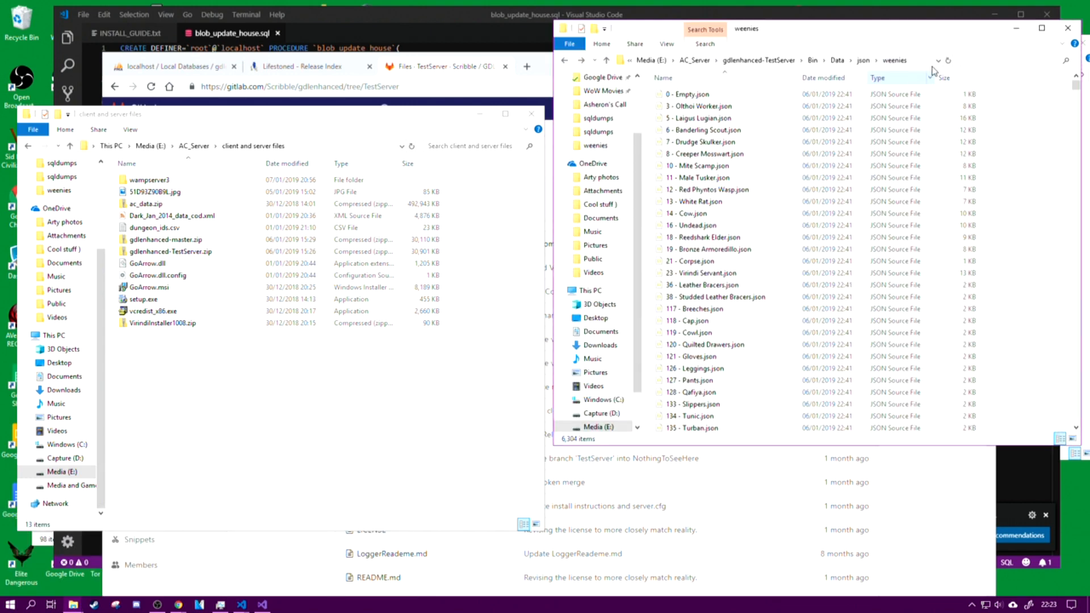
click(758, 60)
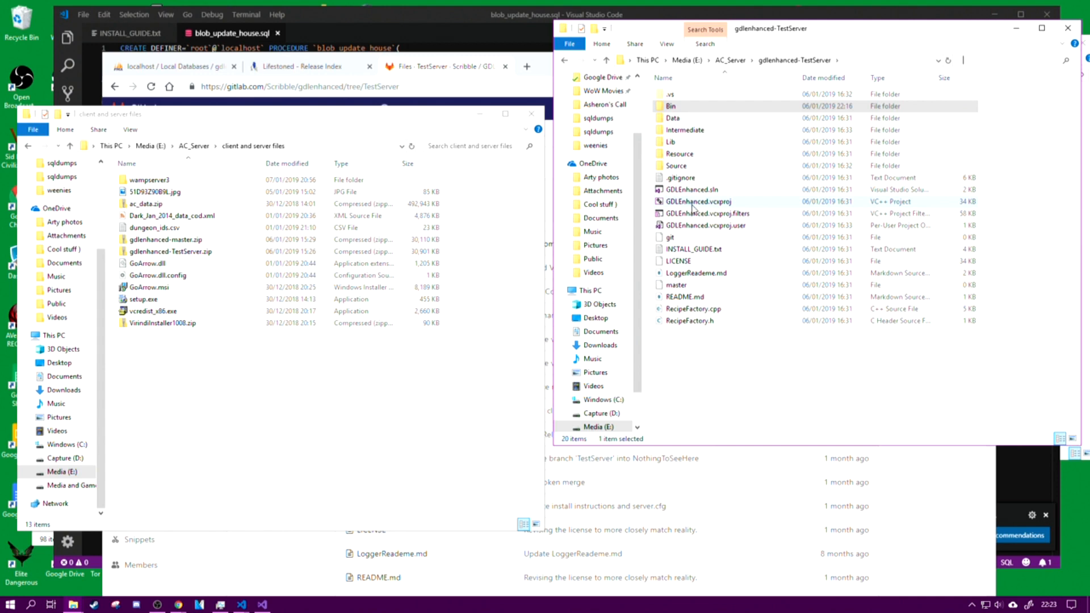
click(691, 203)
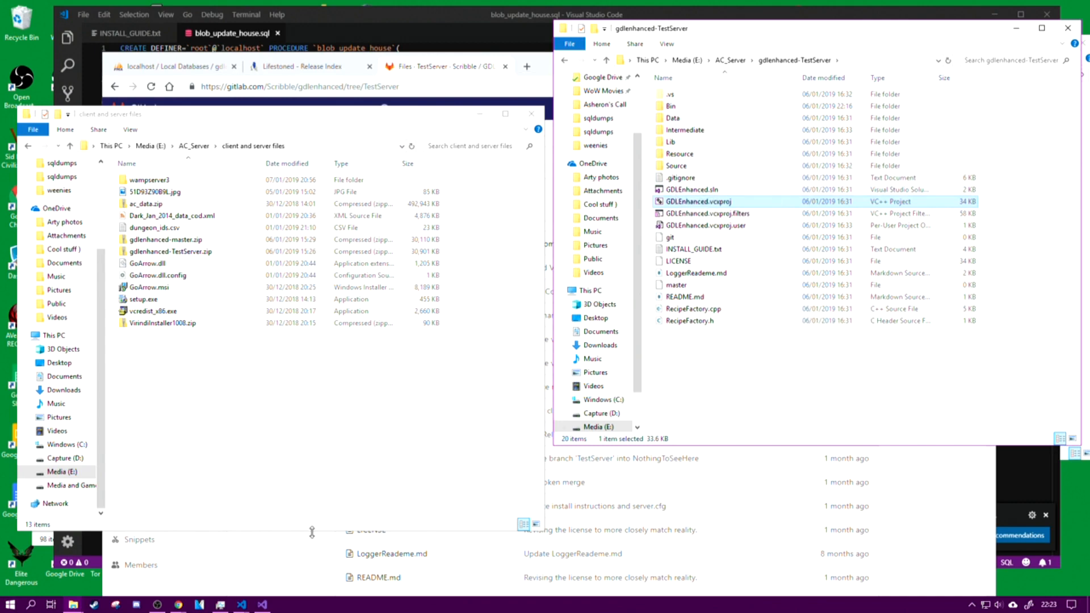
Step: Switch to Visual Studio to view the recent projects and file commands, and minimize its window
click(263, 604)
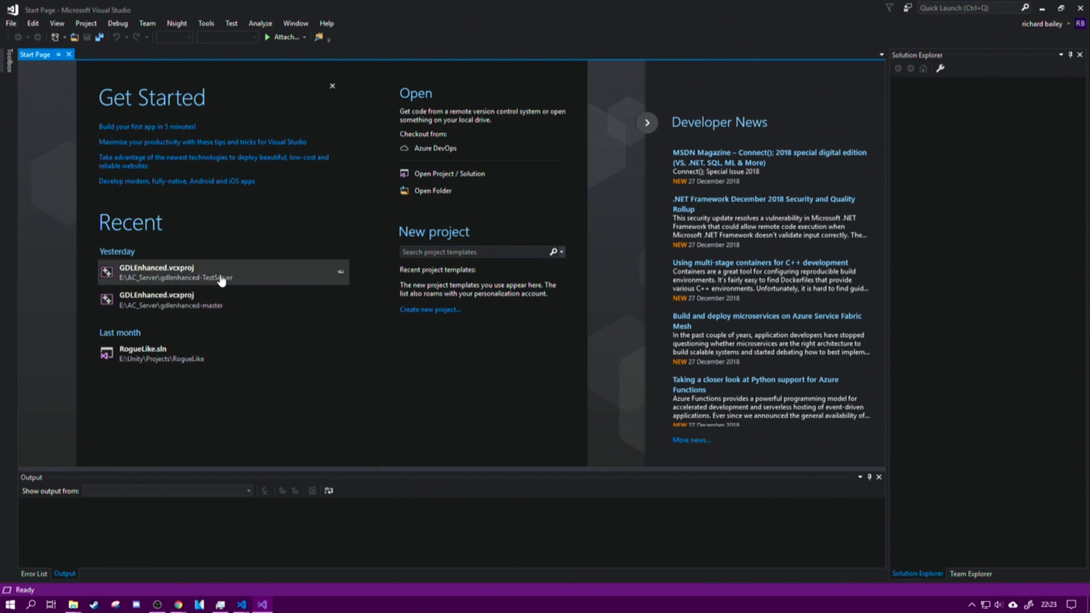
click(11, 23)
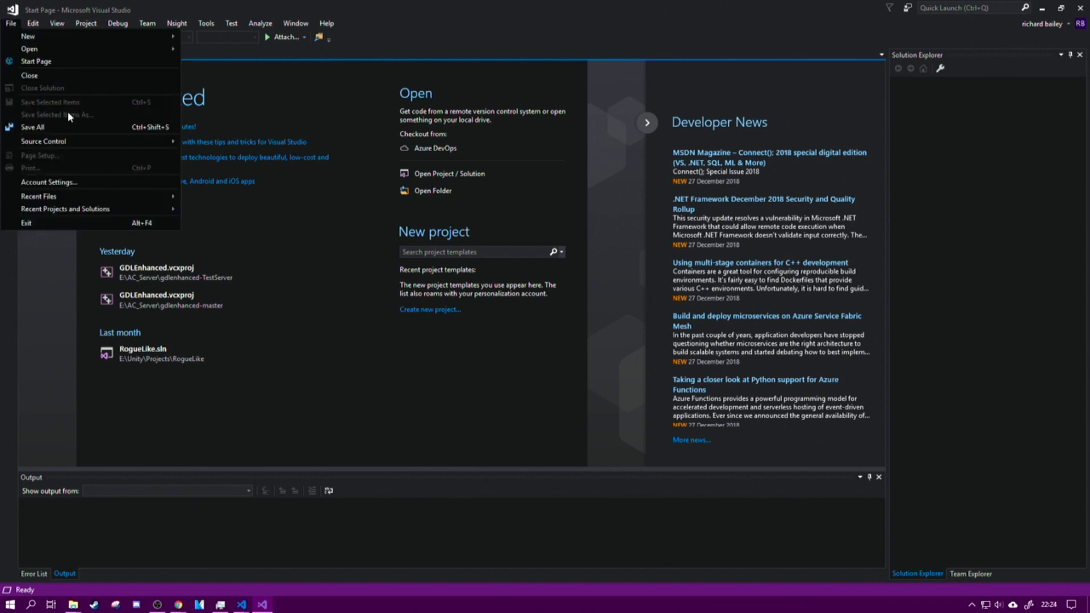
click(1043, 9)
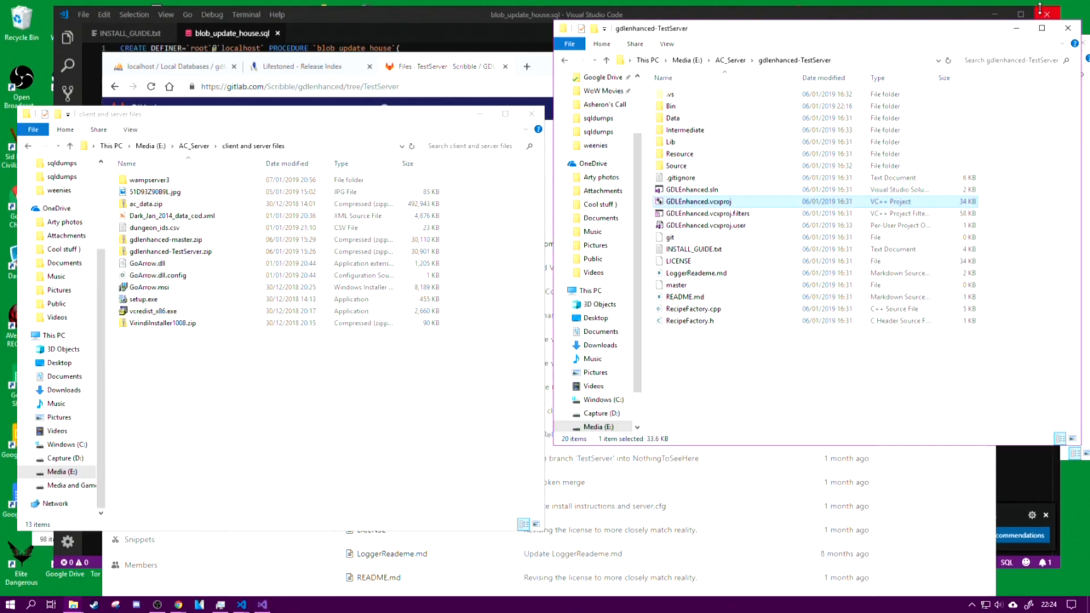
Step: Open GDLEnhanced.vcxproj from the gdlenhanced-TestServer folder in Visual Studio and expand the project's External Dependencies
double_click(708, 202)
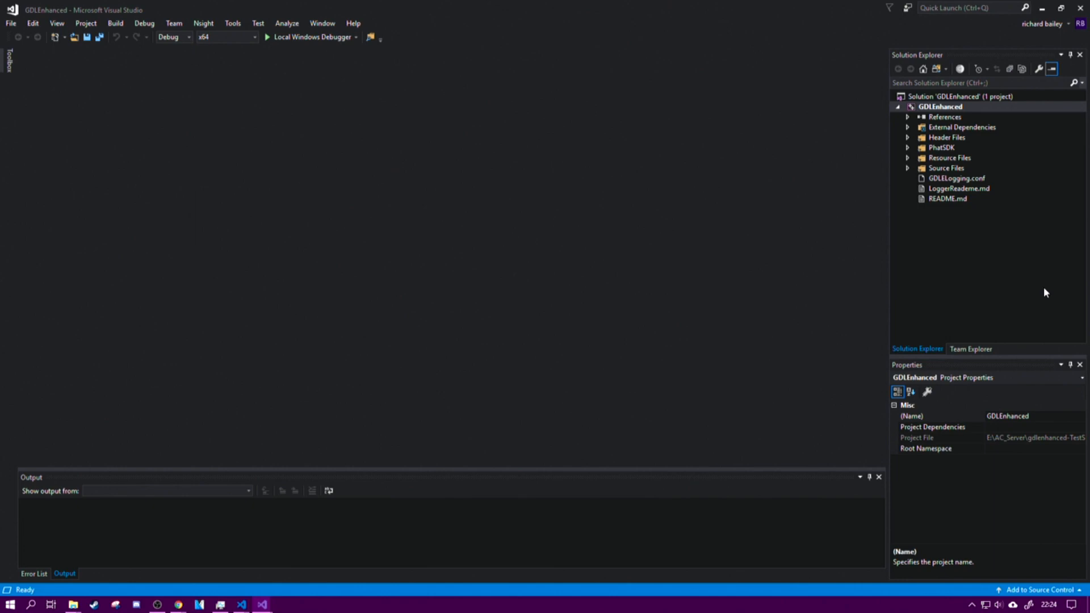
click(906, 126)
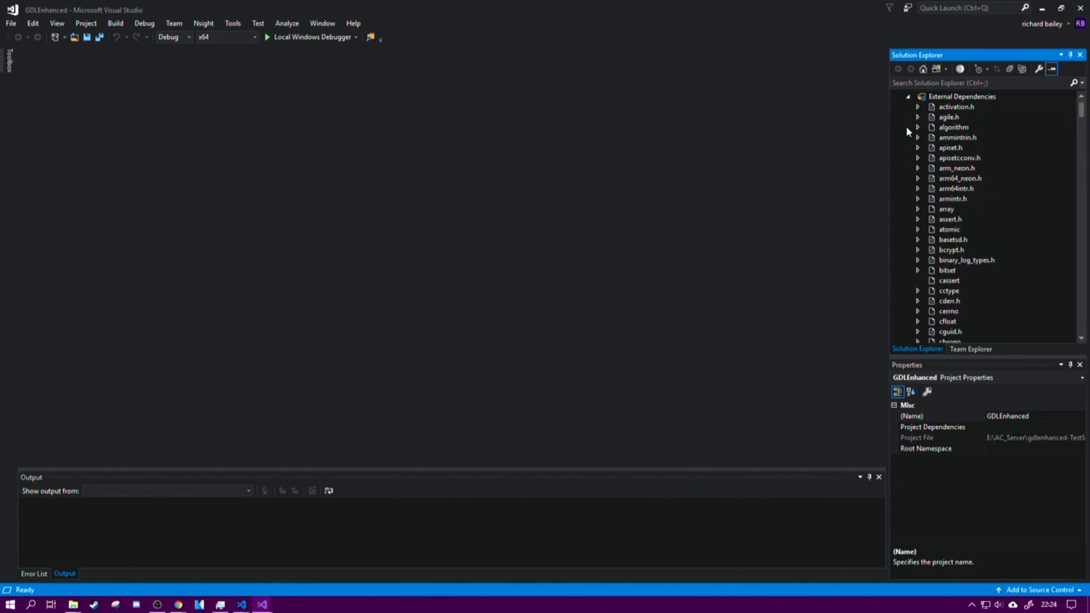
scroll(927, 238, down, 9)
scroll(928, 238, down, 8)
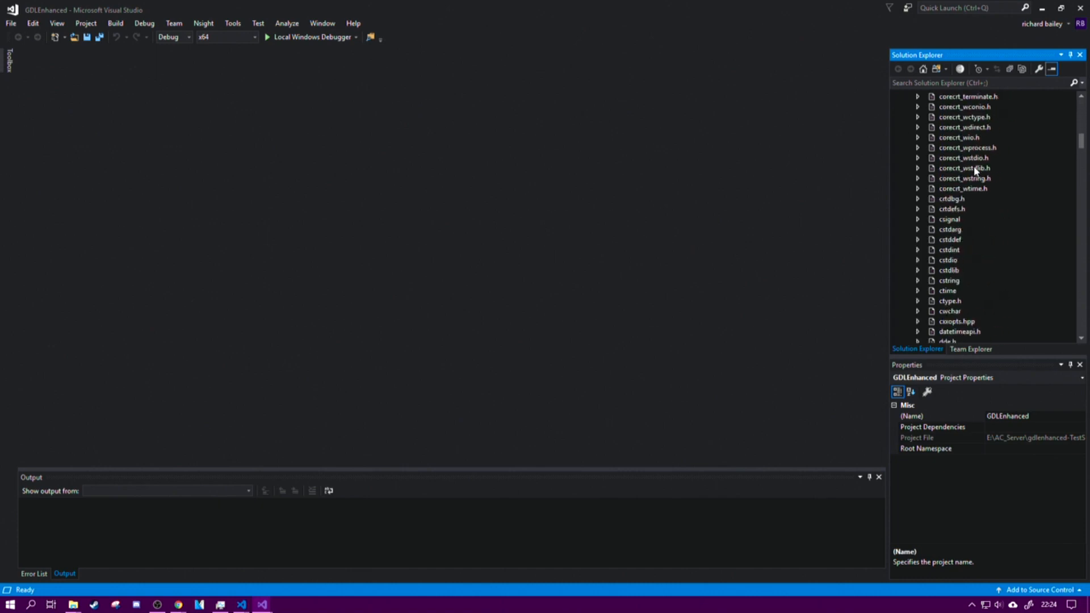
Step: Open corecrt_wstdio.h from the External Dependencies and look through its code
click(960, 159)
double_click(958, 164)
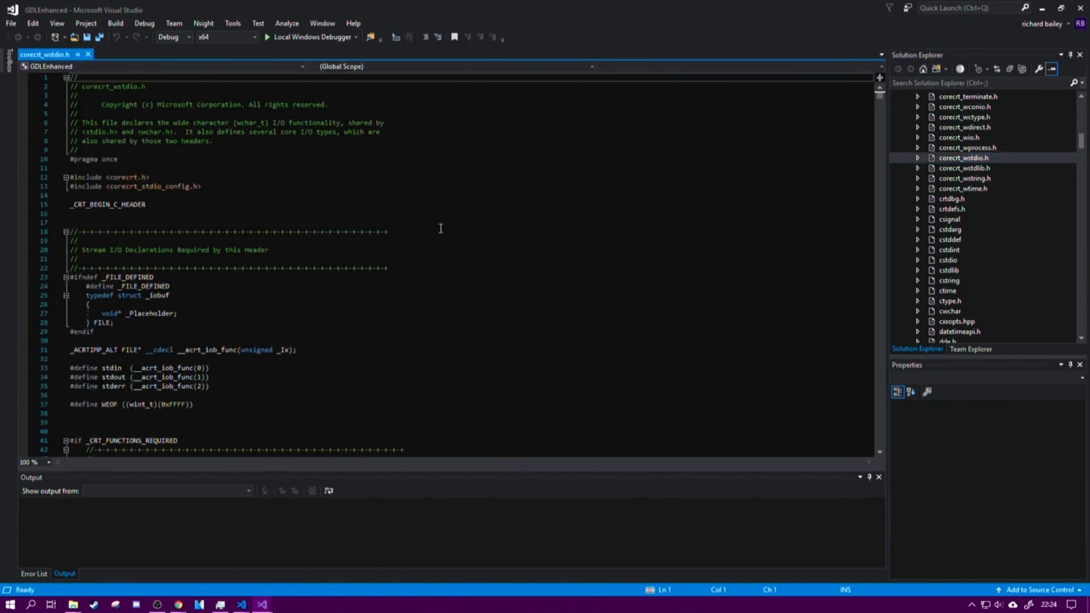
scroll(441, 230, down, 15)
scroll(453, 248, down, 15)
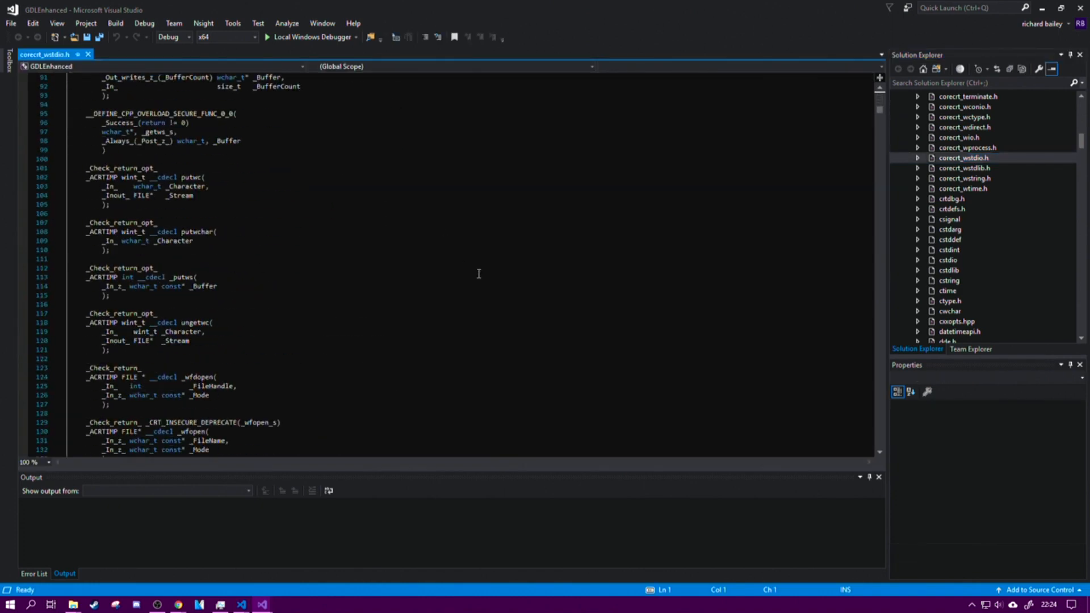
scroll(478, 274, down, 20)
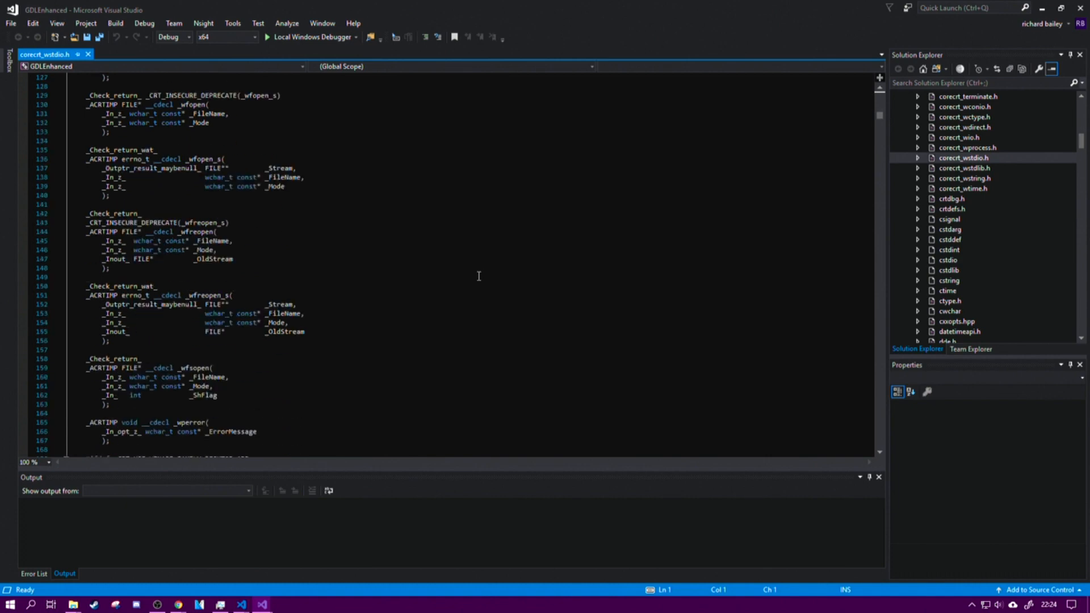
scroll(478, 276, down, 20)
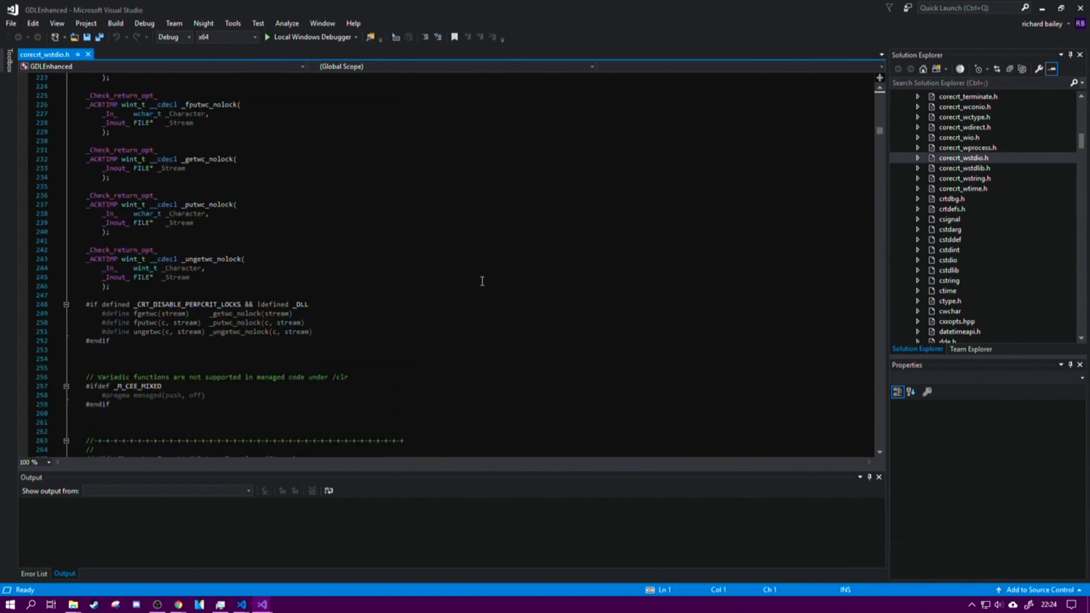
scroll(482, 279, up, 17)
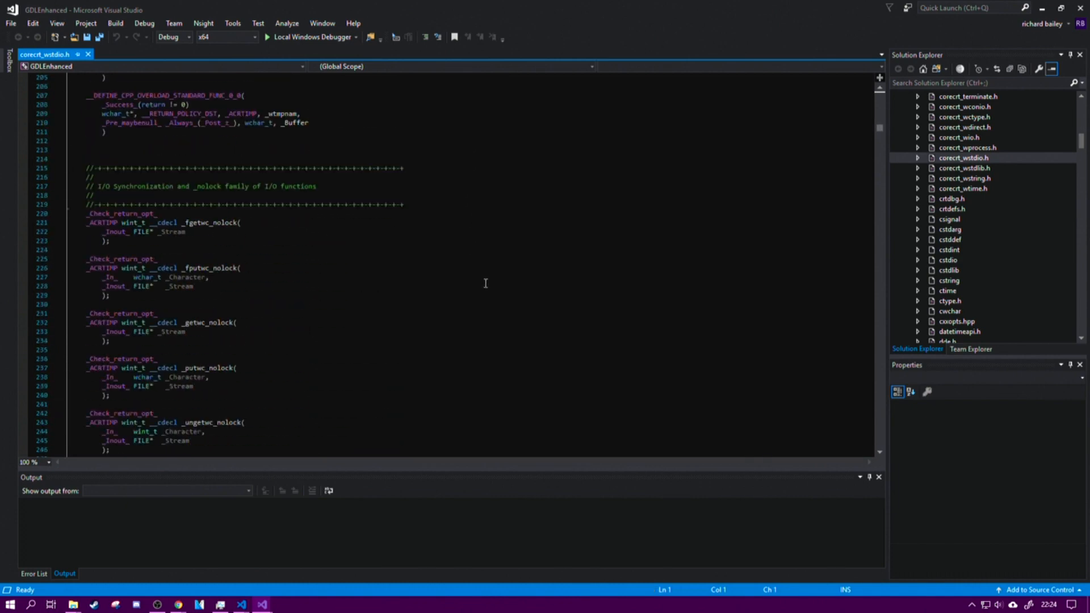
Step: View the build commands for the GDLEnhanced solution and close Visual Studio
click(124, 24)
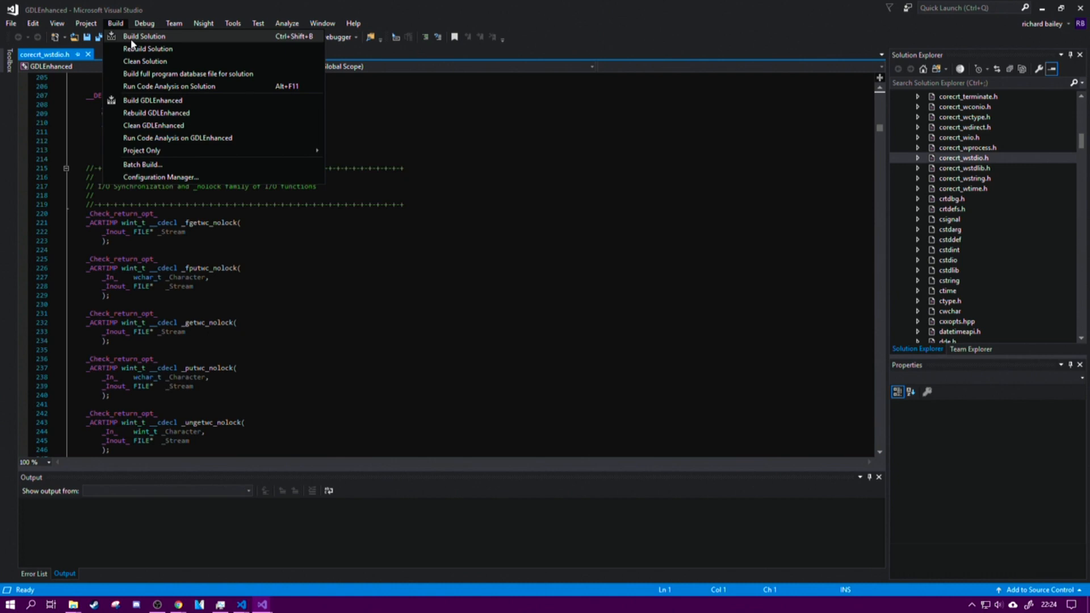
click(815, 30)
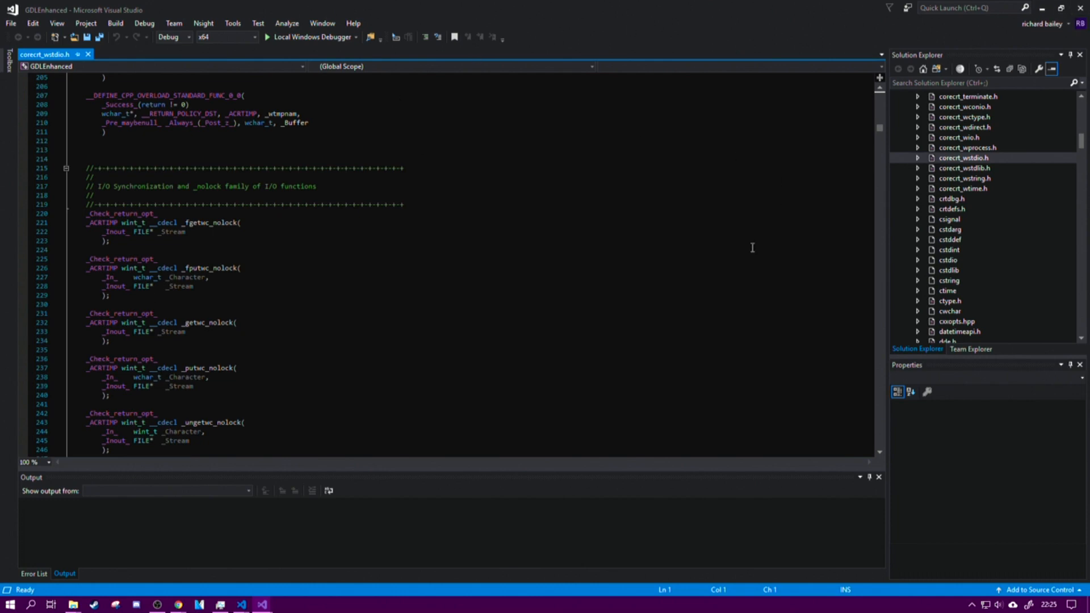
click(1082, 8)
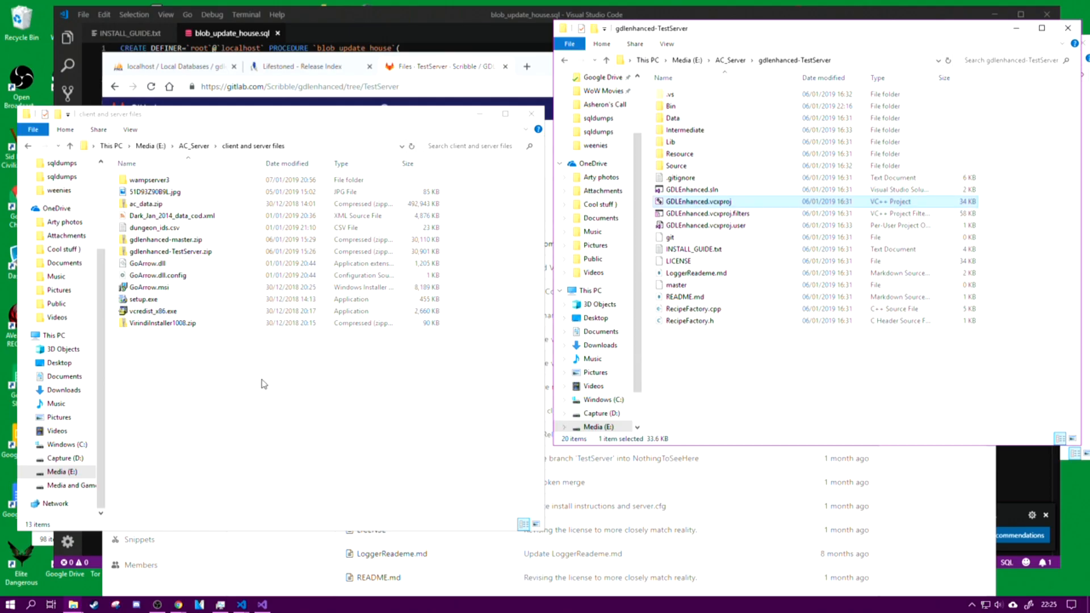
Step: Open the Bin folder inside gdlenhanced-TestServer and select all of its contents
click(695, 108)
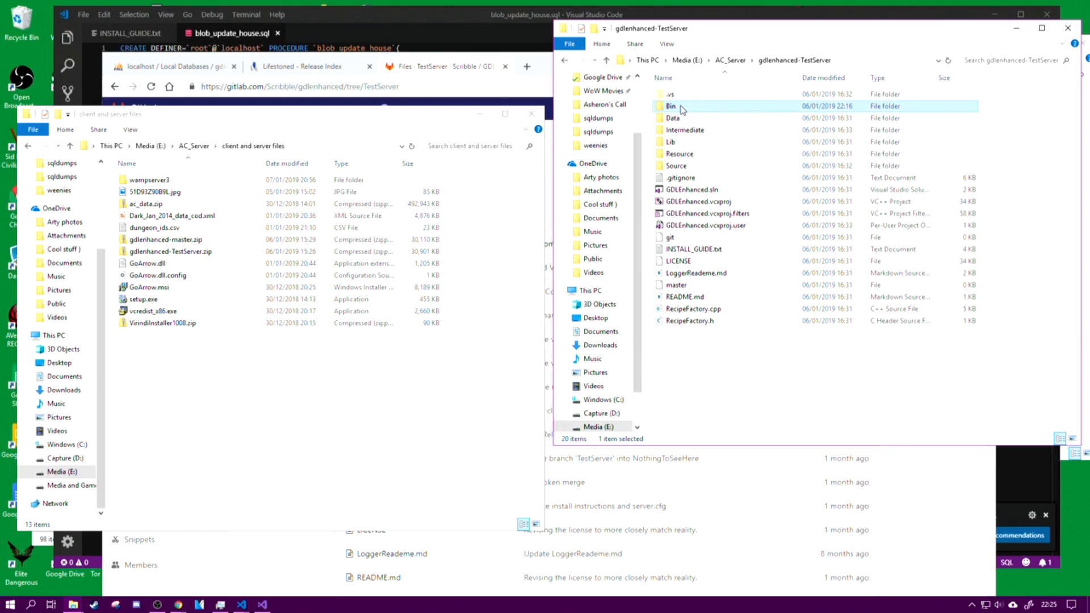
double_click(681, 108)
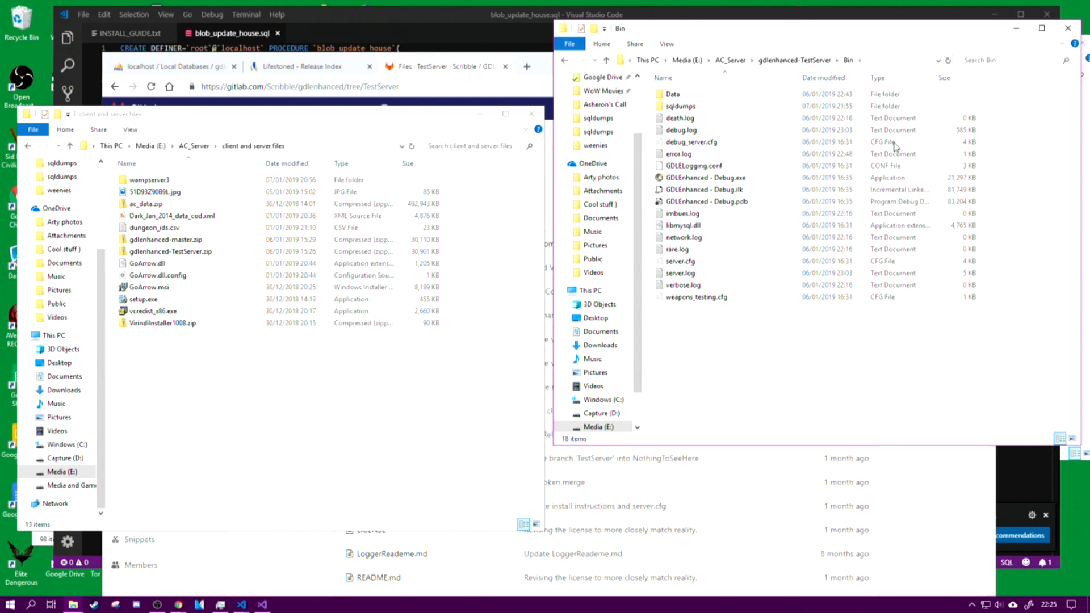
drag(874, 374, 660, 92)
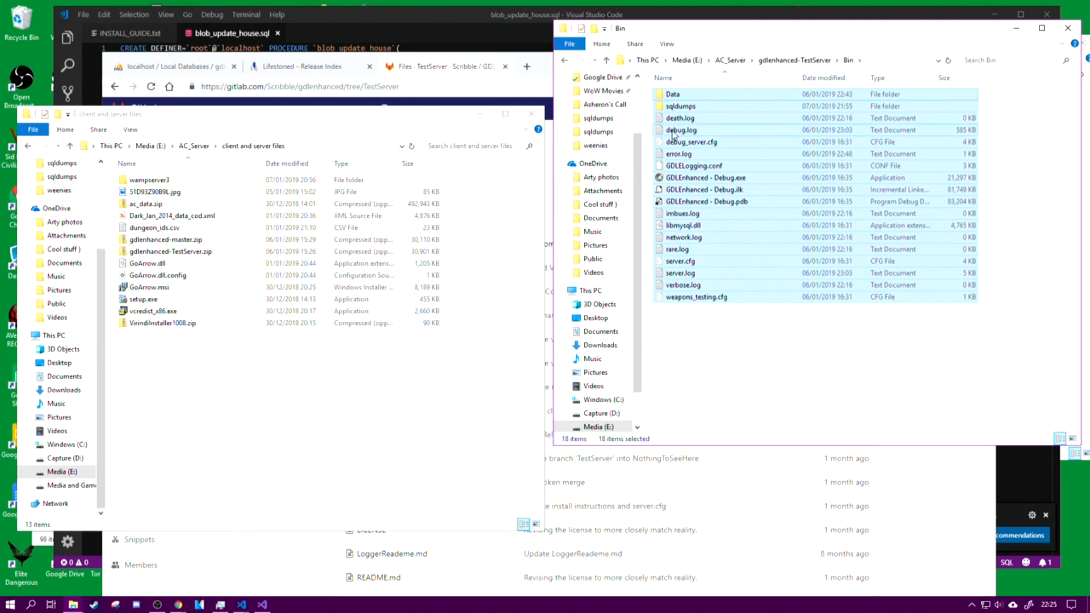
click(709, 169)
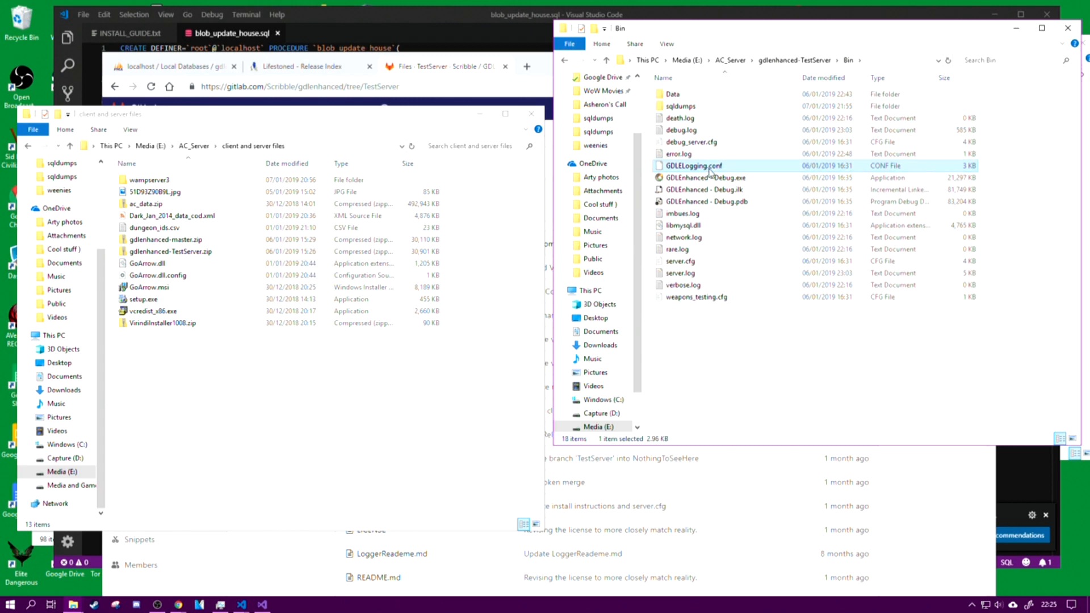
right_click(710, 169)
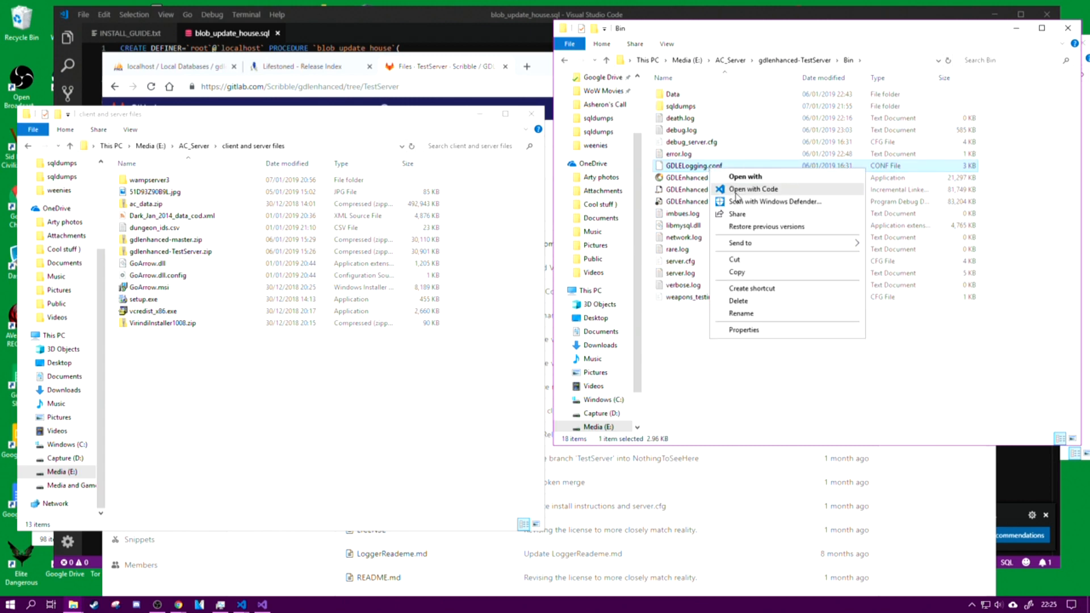
click(693, 168)
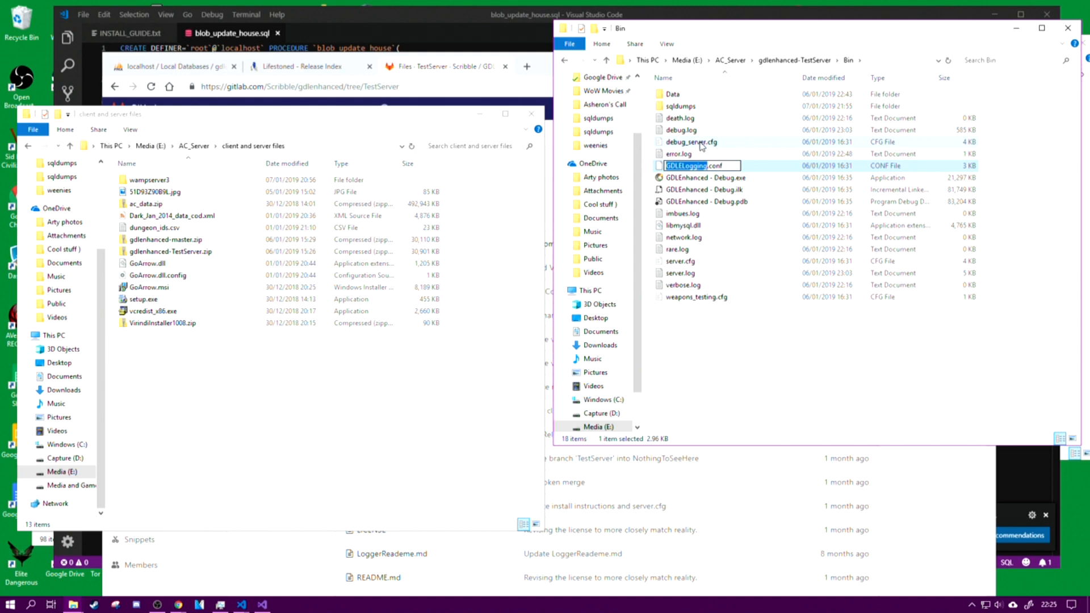
click(730, 205)
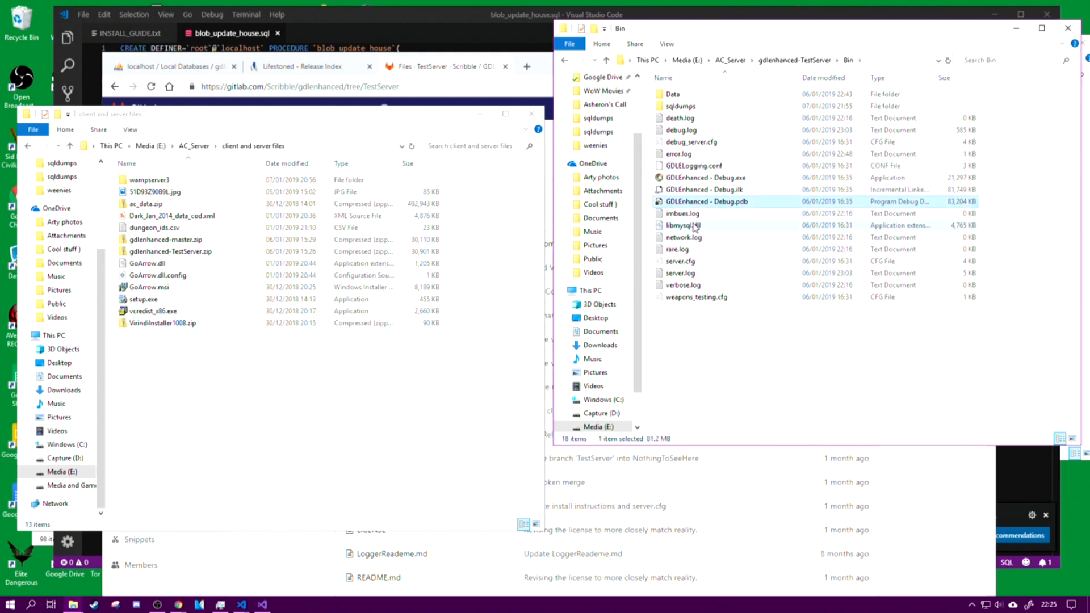
Step: Open debug_server.cfg from the Bin folder in Visual Studio Code and look over its server settings
click(701, 144)
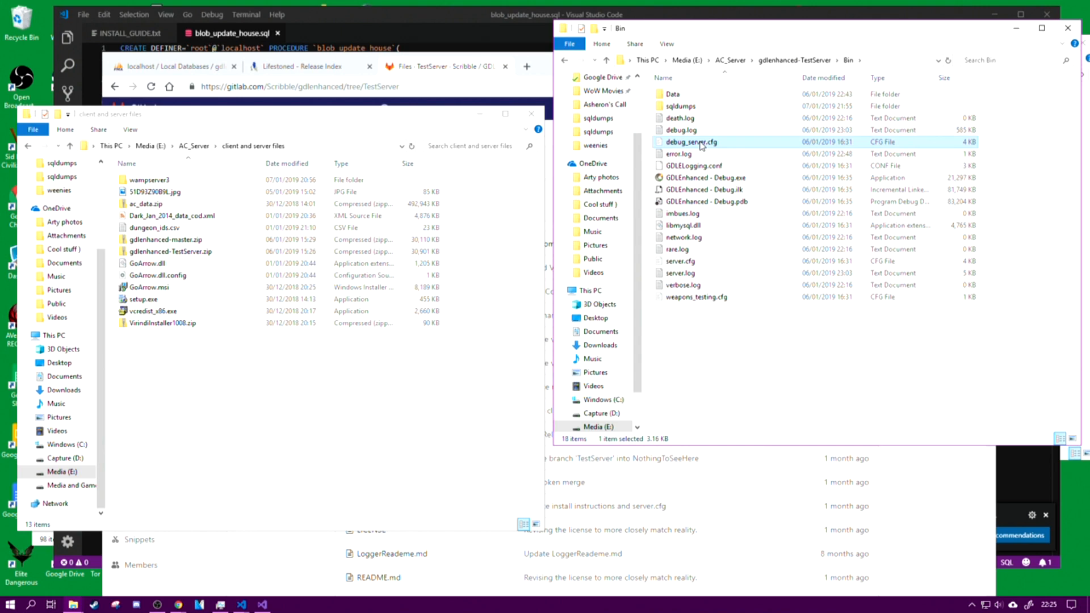
right_click(701, 144)
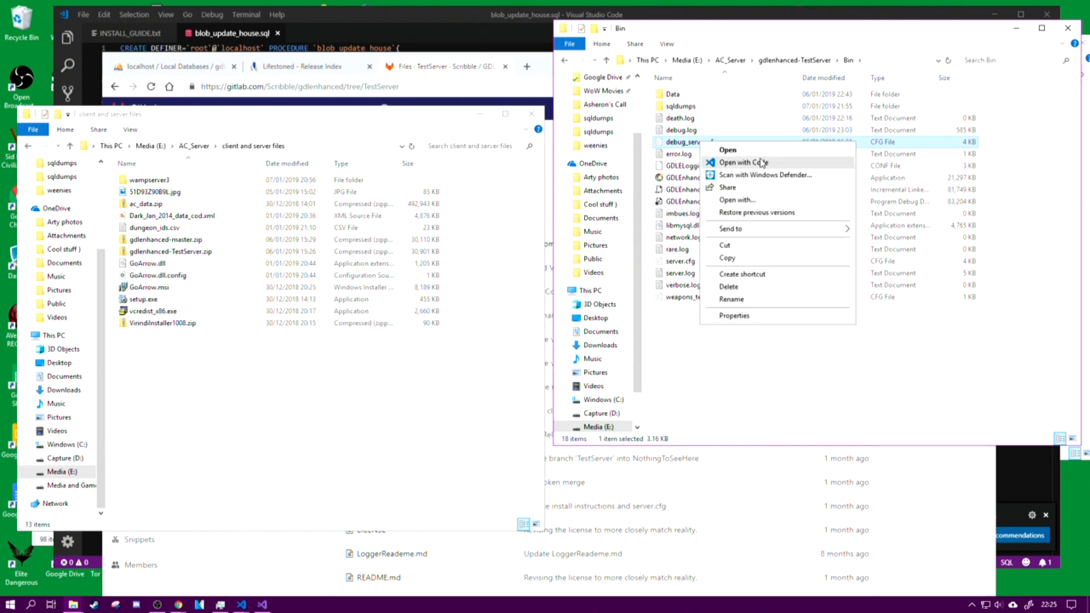
click(741, 164)
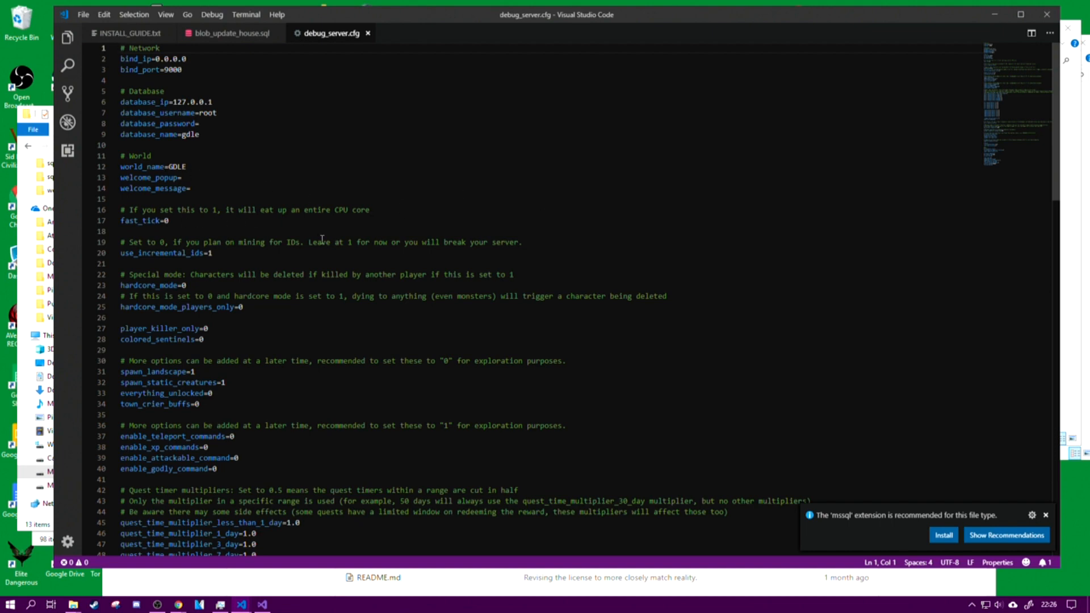
scroll(328, 265, down, 10)
scroll(328, 265, up, 5)
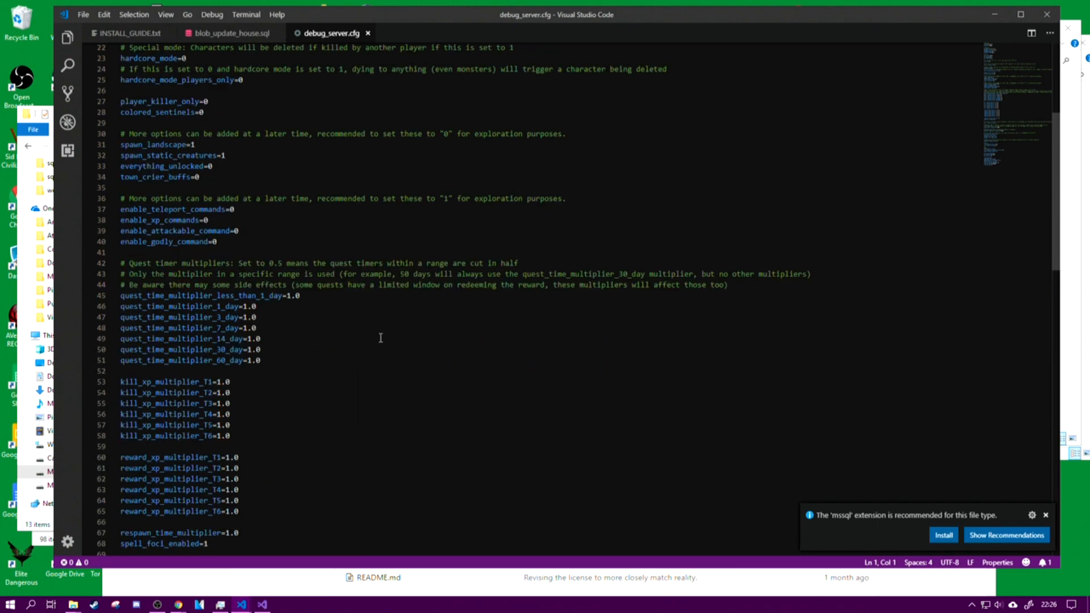
Step: Review the quest, XP, landblock, start position, rares and misc settings in debug_server.cfg, and minimize the editor
scroll(341, 373, down, 3)
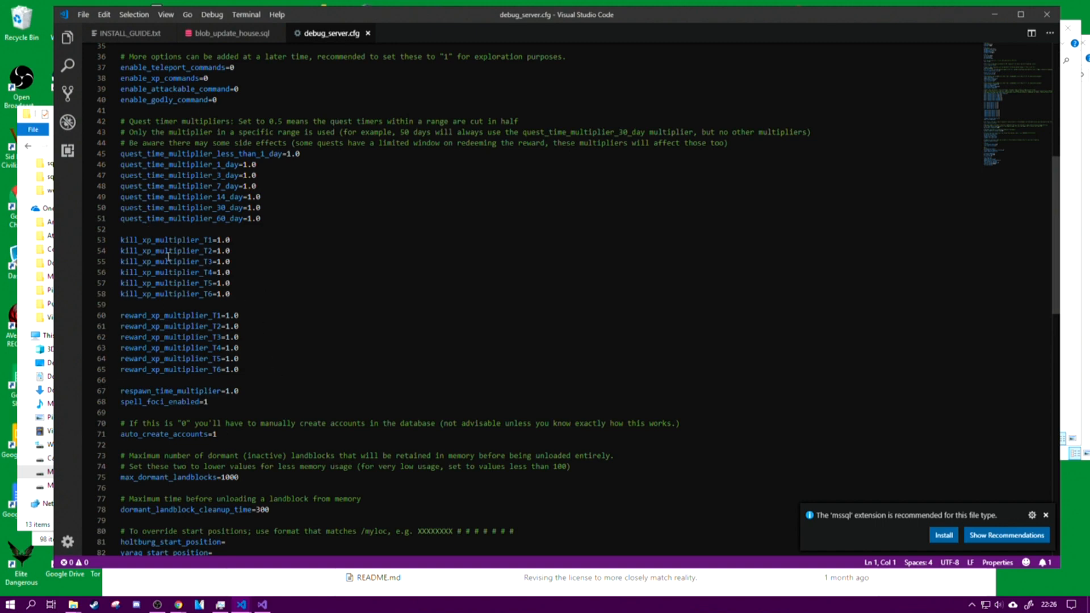
scroll(321, 343, up, 11)
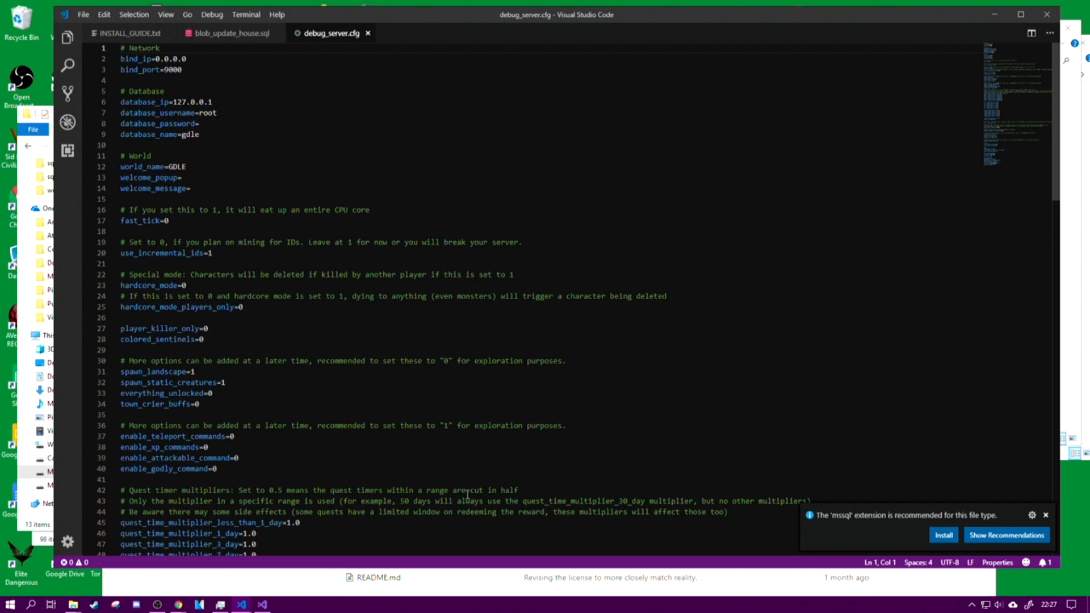
scroll(269, 286, down, 13)
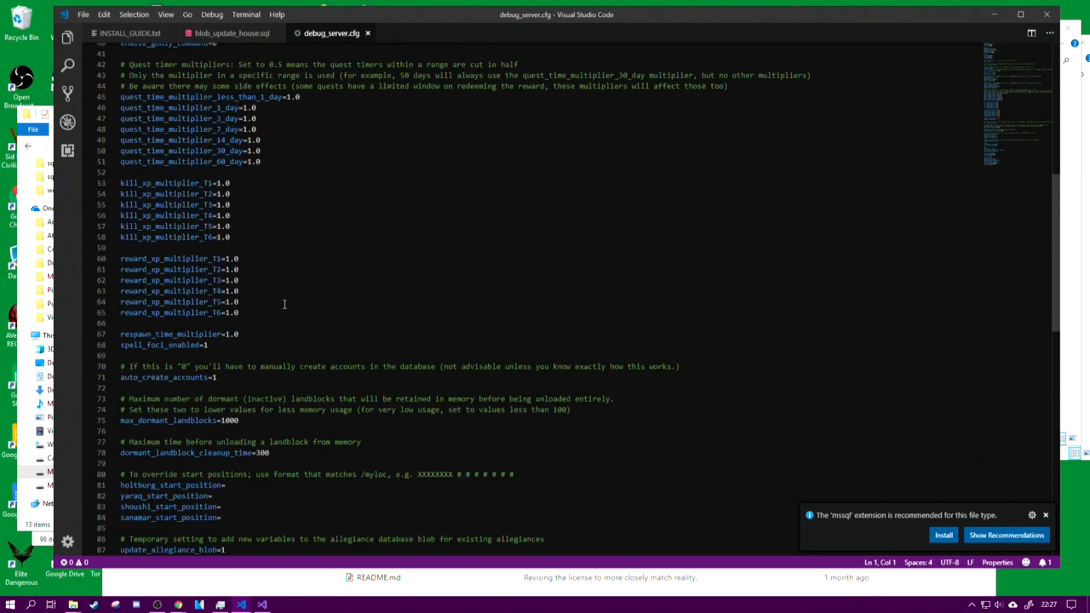
scroll(284, 302, down, 12)
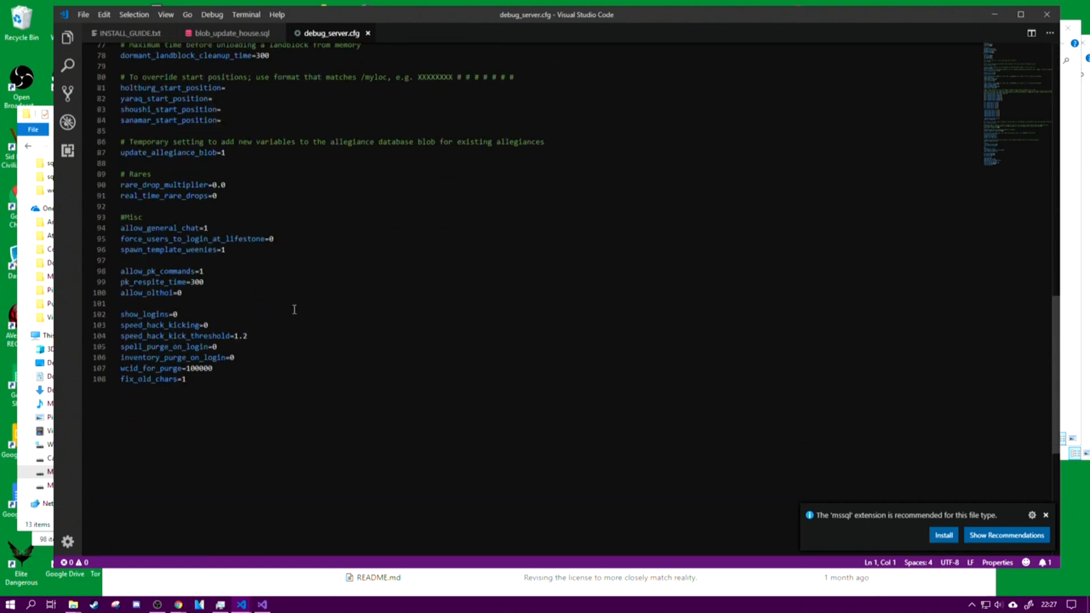
scroll(294, 309, up, 20)
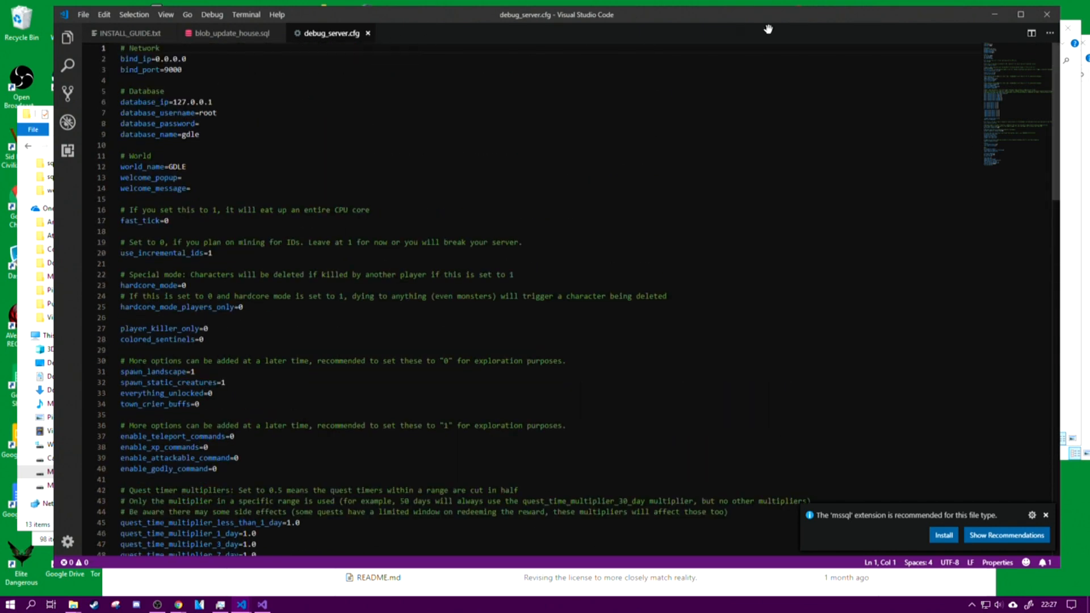
click(1003, 15)
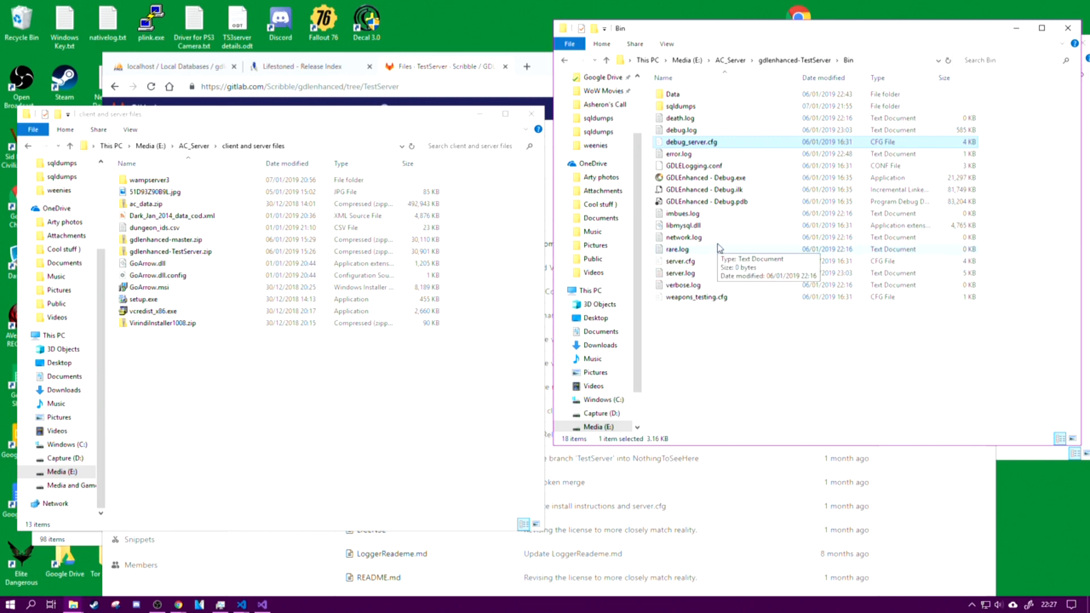
Step: Open the wampserver3 folder in the client and server files and go through the WampServer 3.0.6, 3.0.9 update and MariaDB 10.1.23 addon installers
double_click(148, 180)
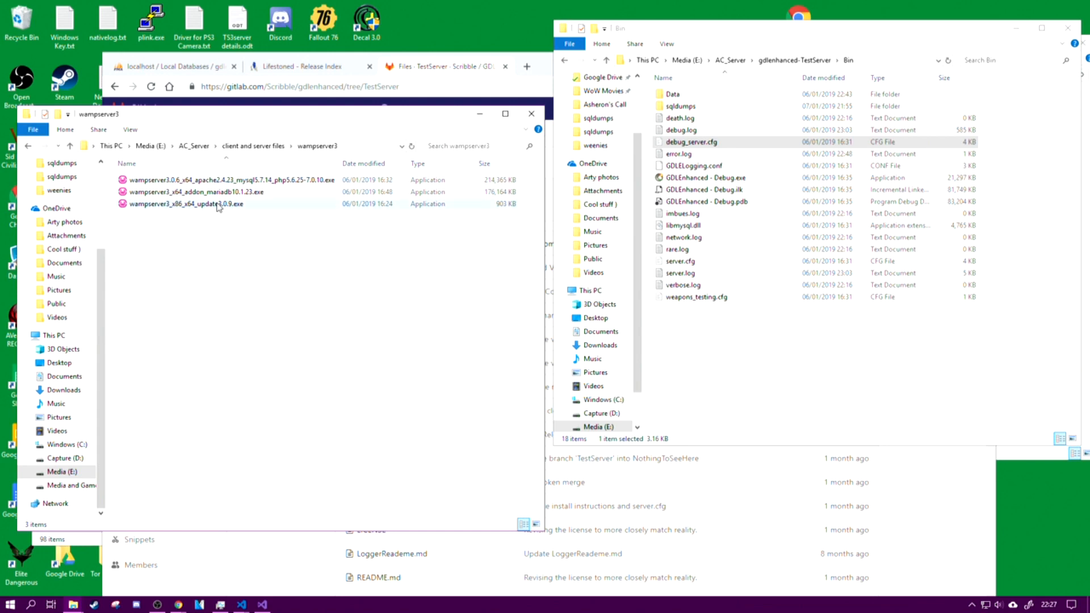
mouse_move(214, 199)
click(237, 182)
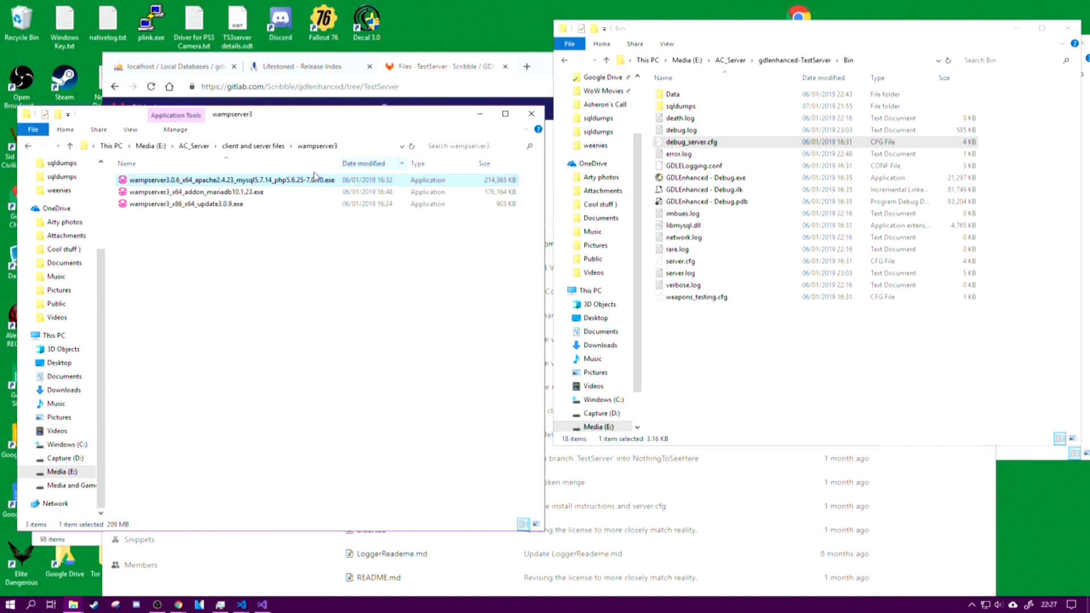
click(273, 216)
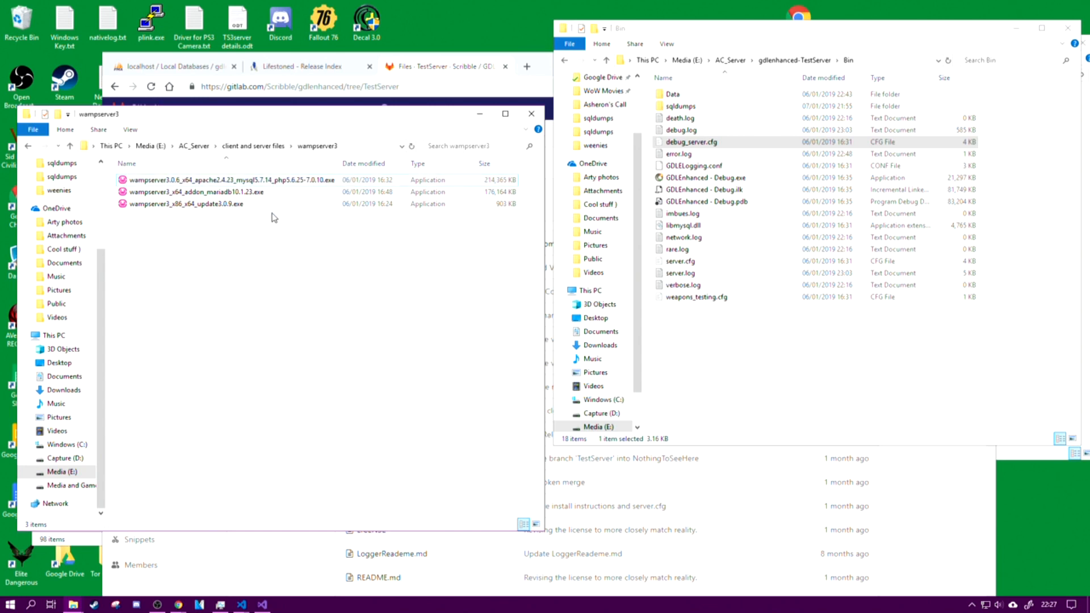
click(236, 206)
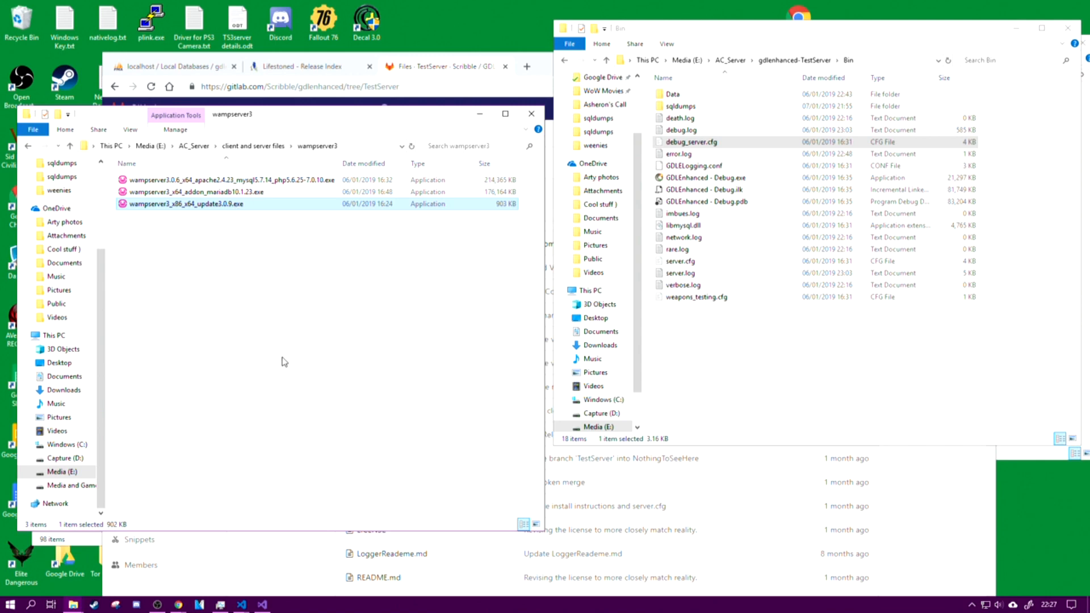
click(276, 196)
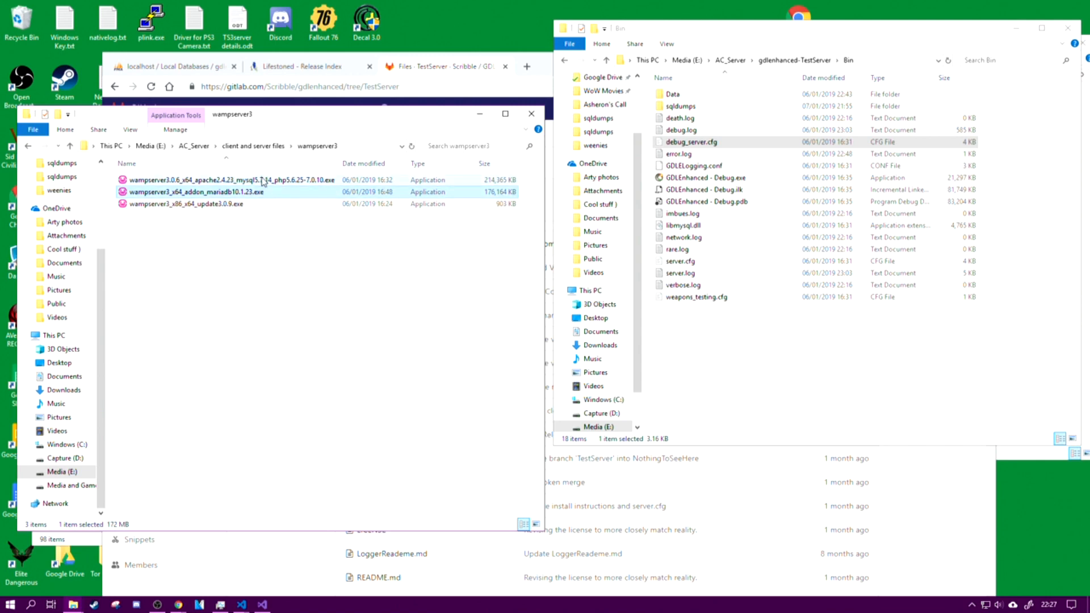
click(254, 204)
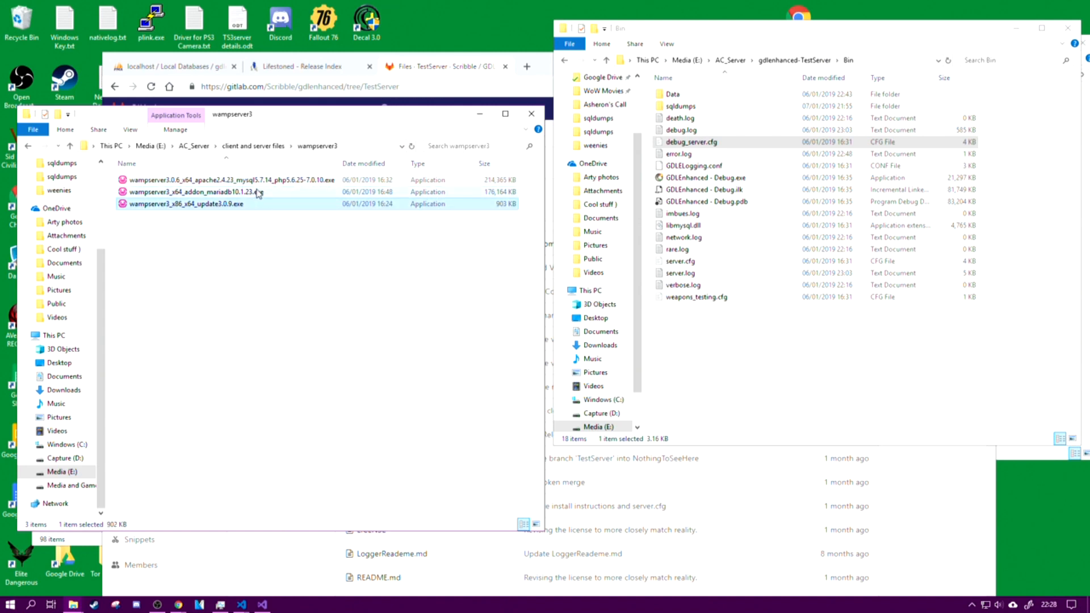
click(258, 194)
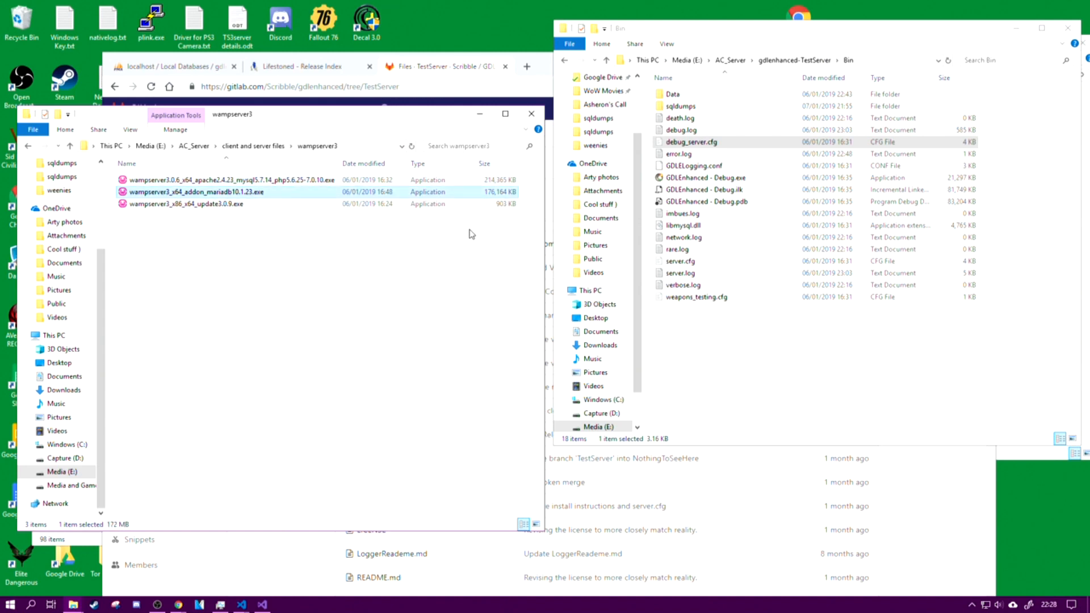
Step: Bring up INSTALL_GUIDE.txt in Visual Studio Code, check its WAMP and MariaDB install instructions, and minimize the editor
click(241, 604)
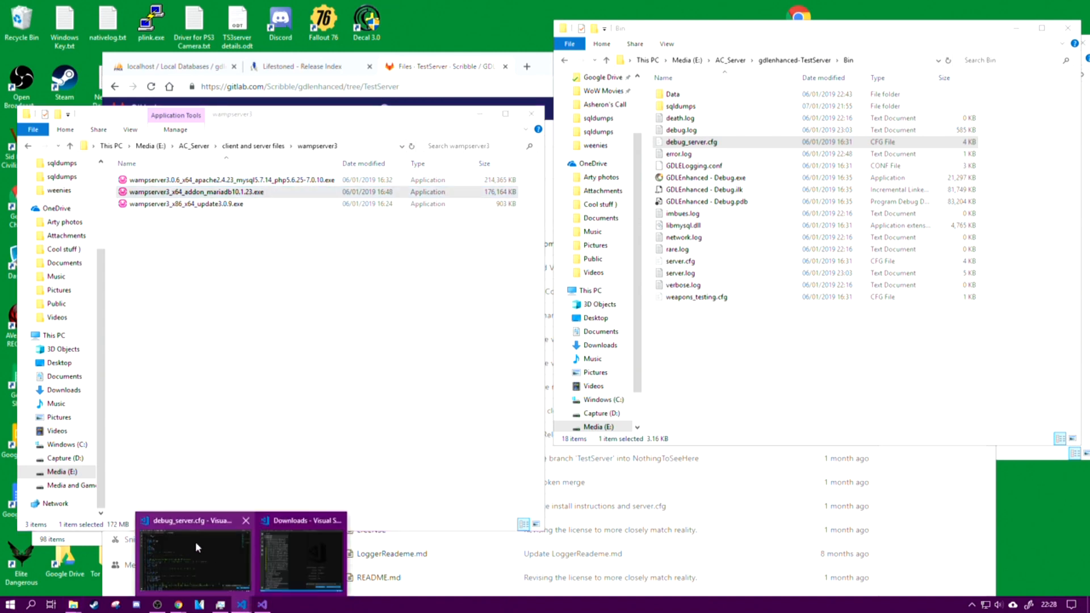
click(182, 549)
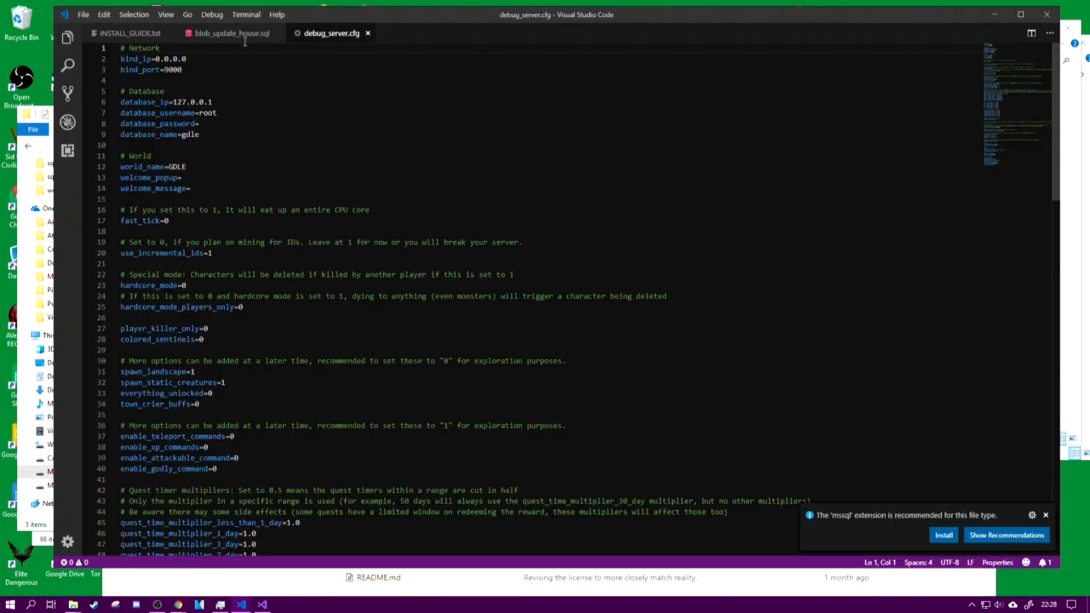
click(130, 33)
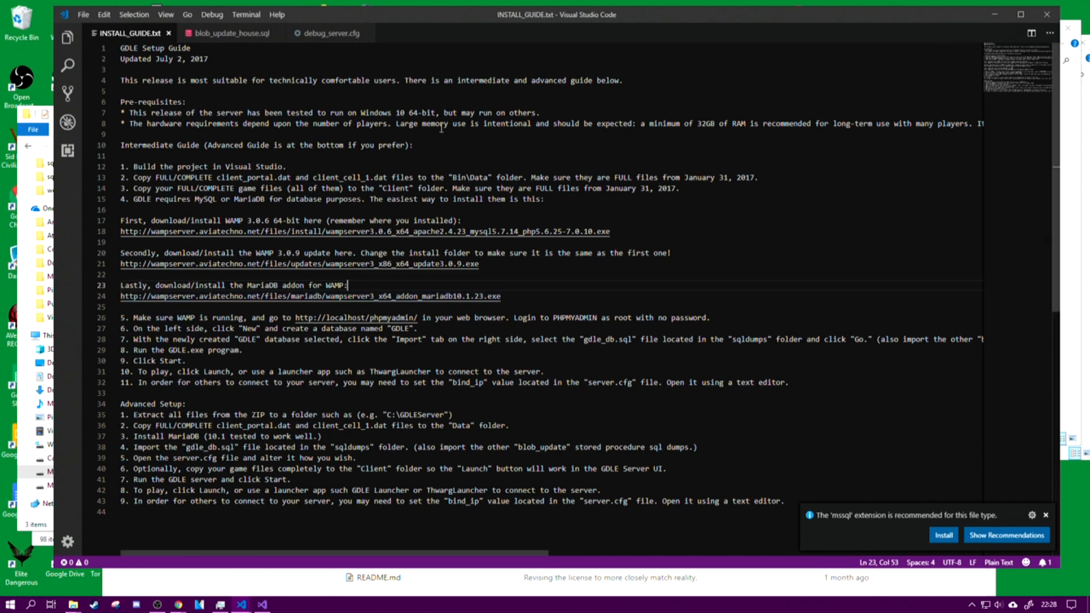
click(994, 14)
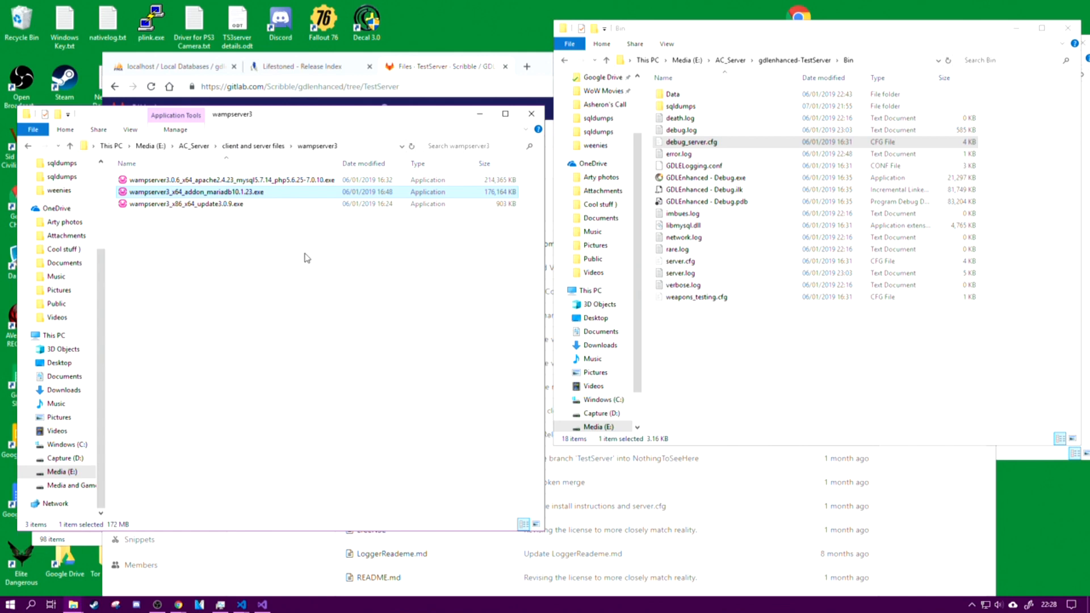
Step: Move the browser, wampserver3 and Downloads windows off the desktop icons and close the Visual Studio Code window showing the Downloads folder
drag(477, 53, 781, 164)
drag(391, 122, 793, 214)
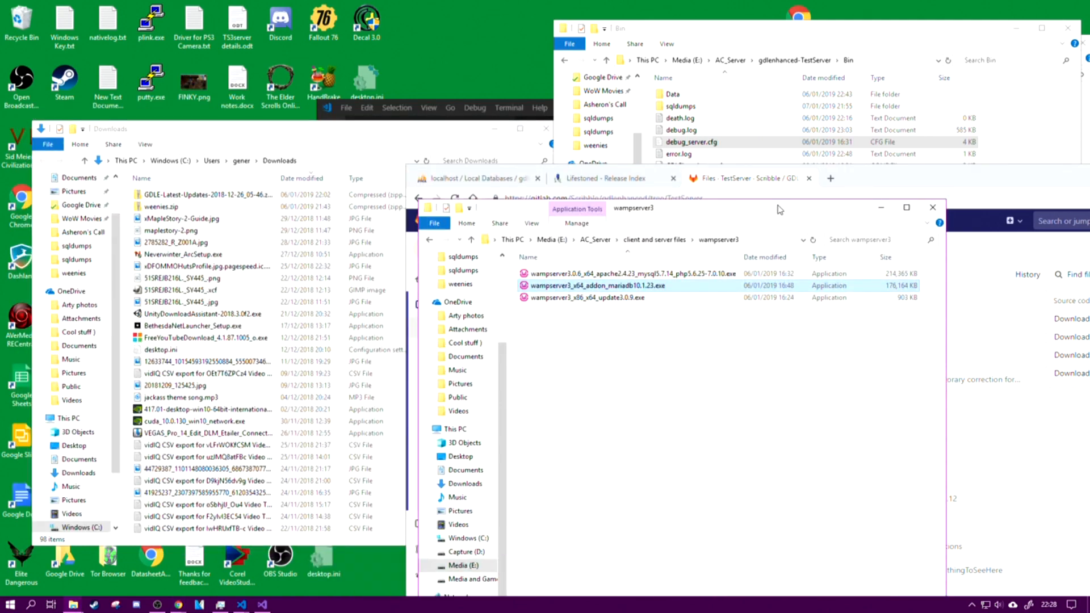
drag(303, 141, 735, 196)
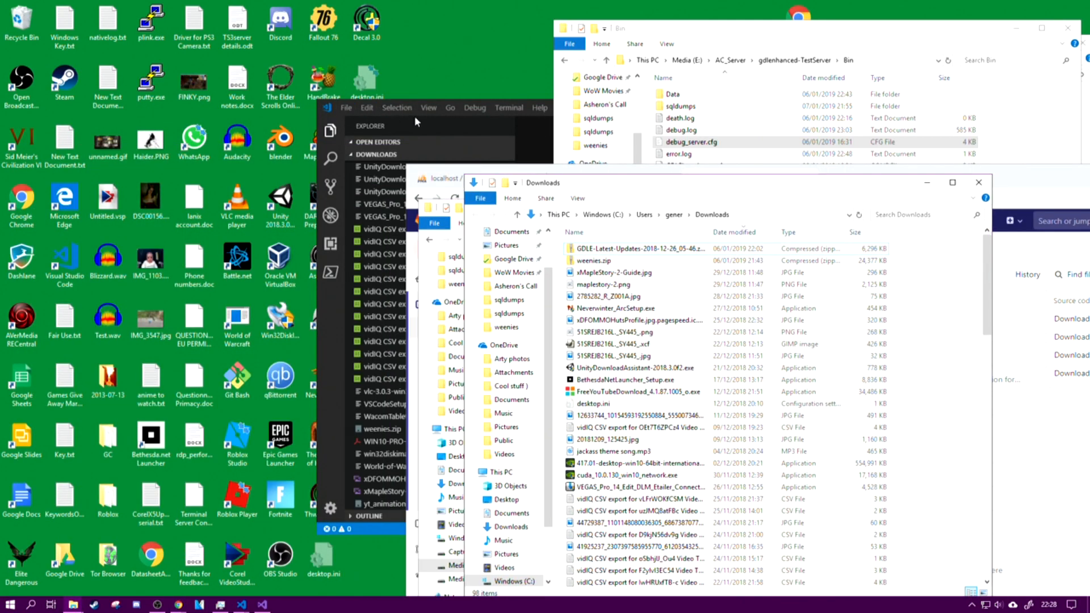
click(323, 301)
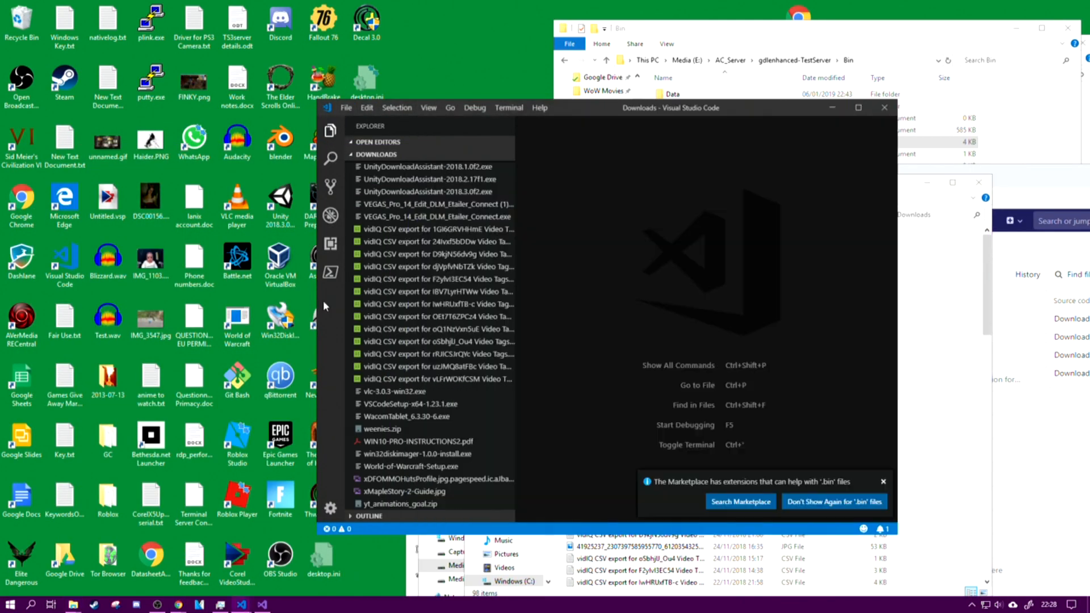
click(884, 107)
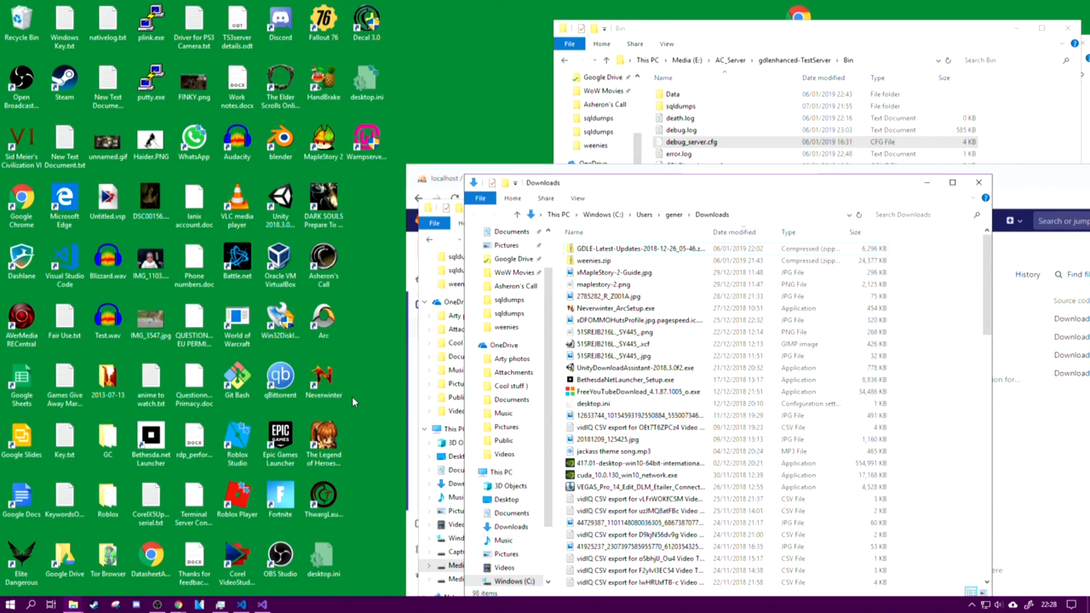
Step: Launch Wampserver64 from the desktop and allow wampmanager.exe to make changes to the device
click(354, 158)
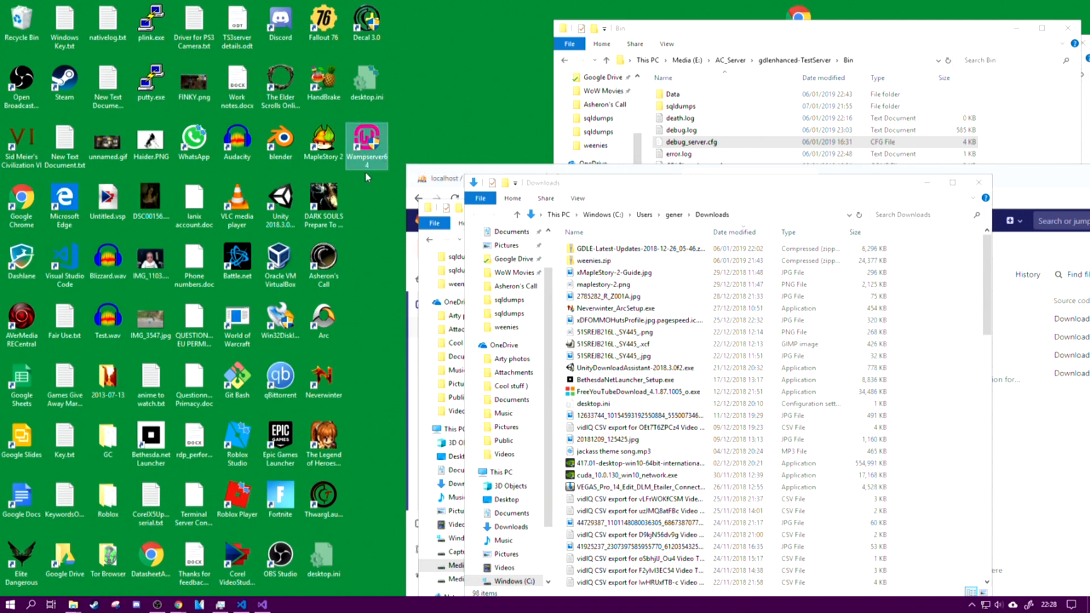
double_click(382, 141)
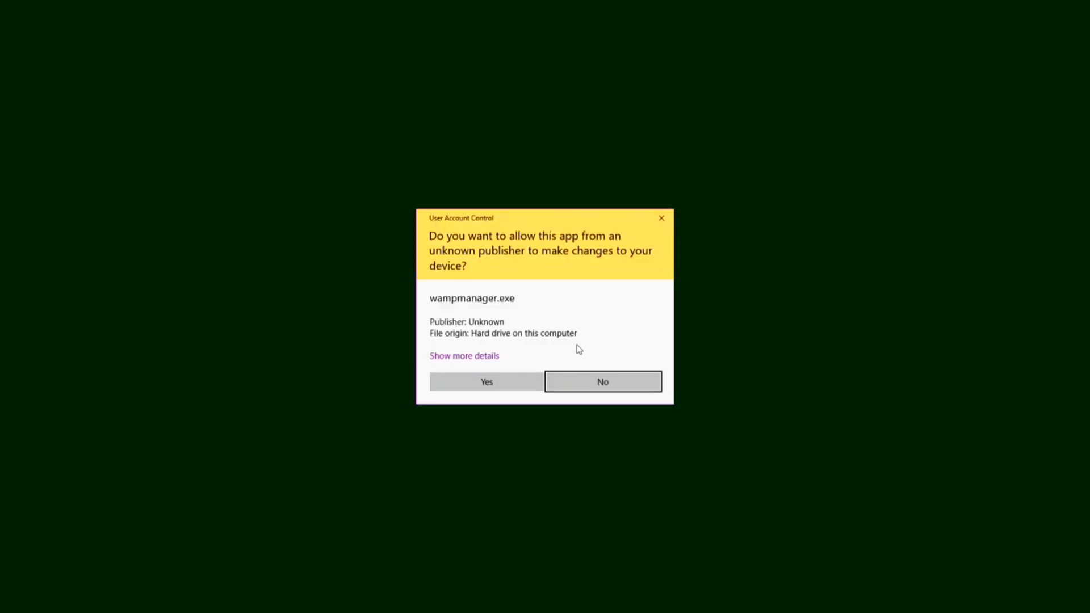
click(512, 375)
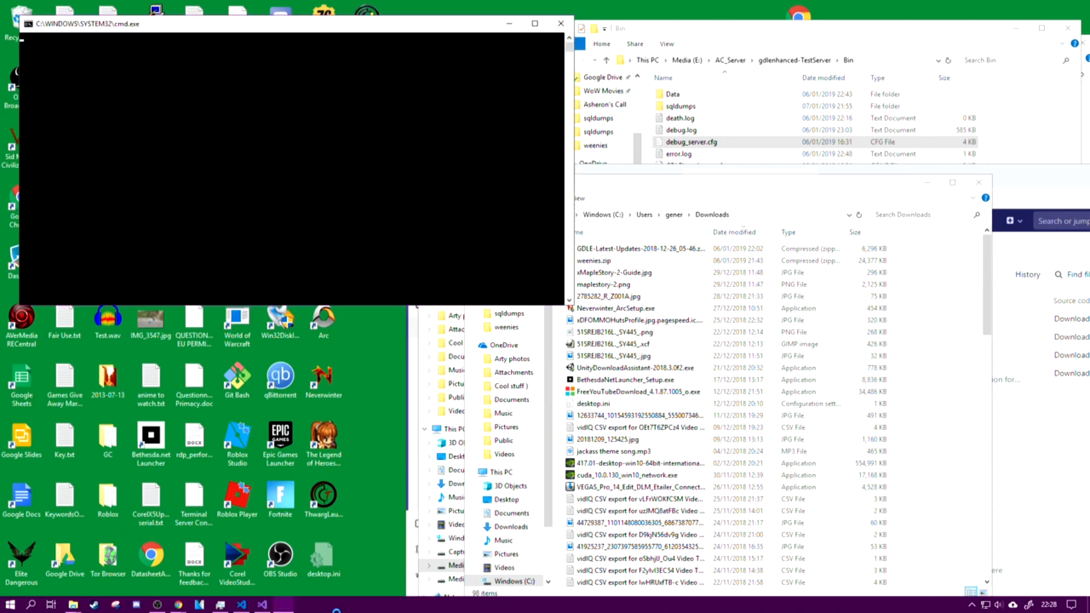
Step: Open Task Manager and move its window over the desktop icons, clear of the Downloads window
right_click(334, 610)
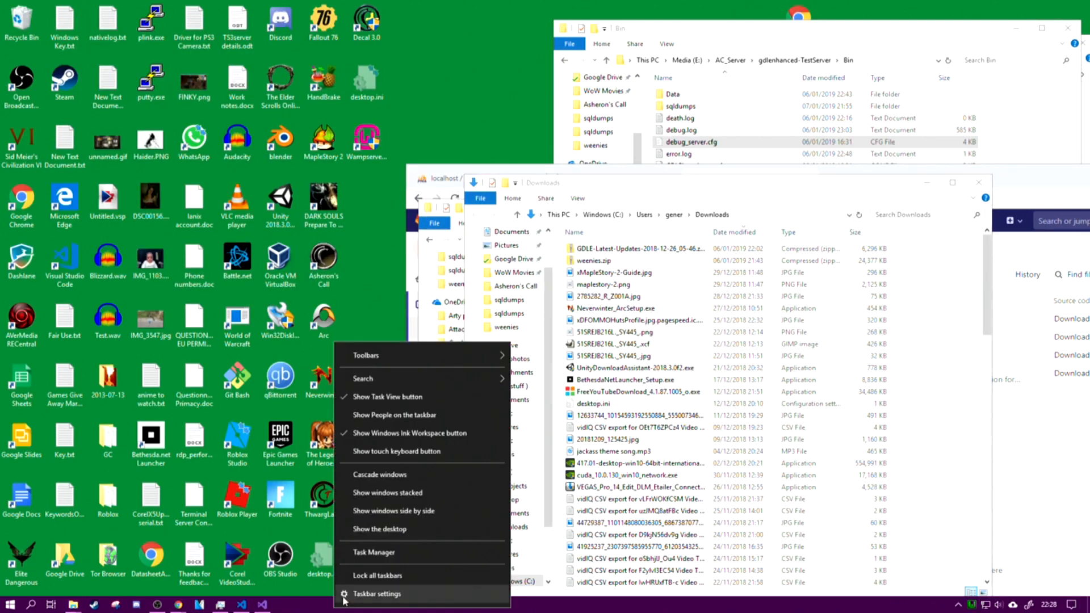
click(366, 556)
drag(786, 183, 272, 75)
click(189, 311)
Step: Search the running processes for the WampServer components such as Apache HTTP Server and mysqld.exe
scroll(190, 309, down, 3)
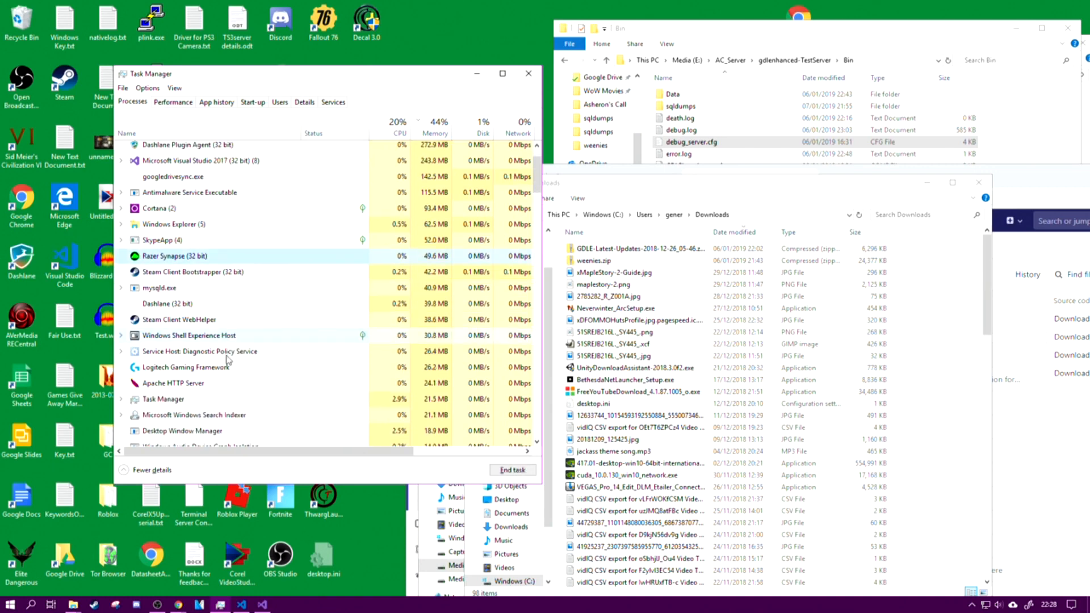
click(196, 384)
scroll(227, 235, down, 10)
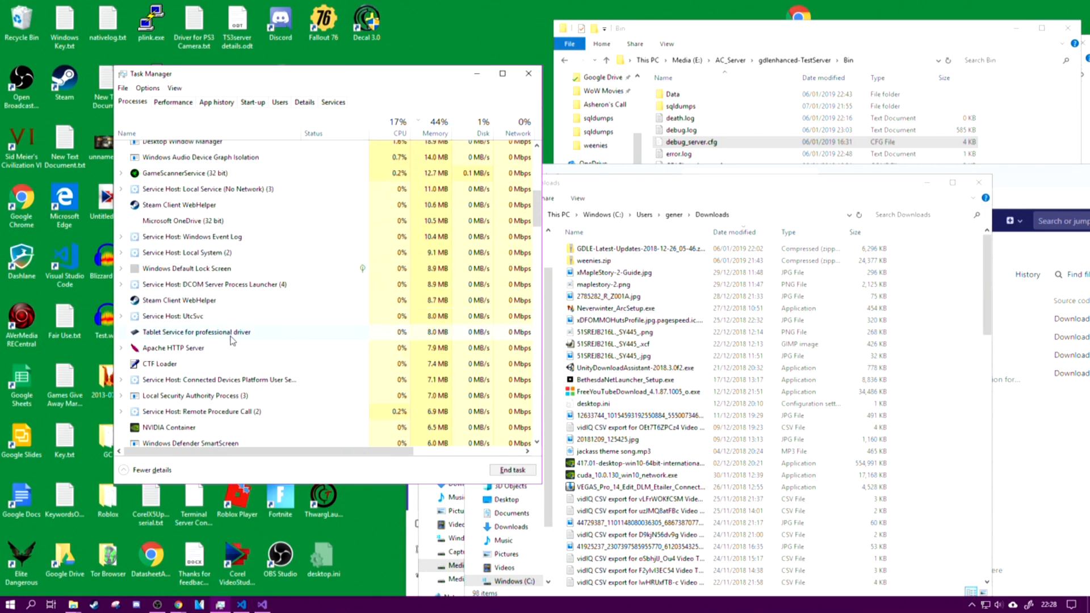
scroll(239, 312, down, 6)
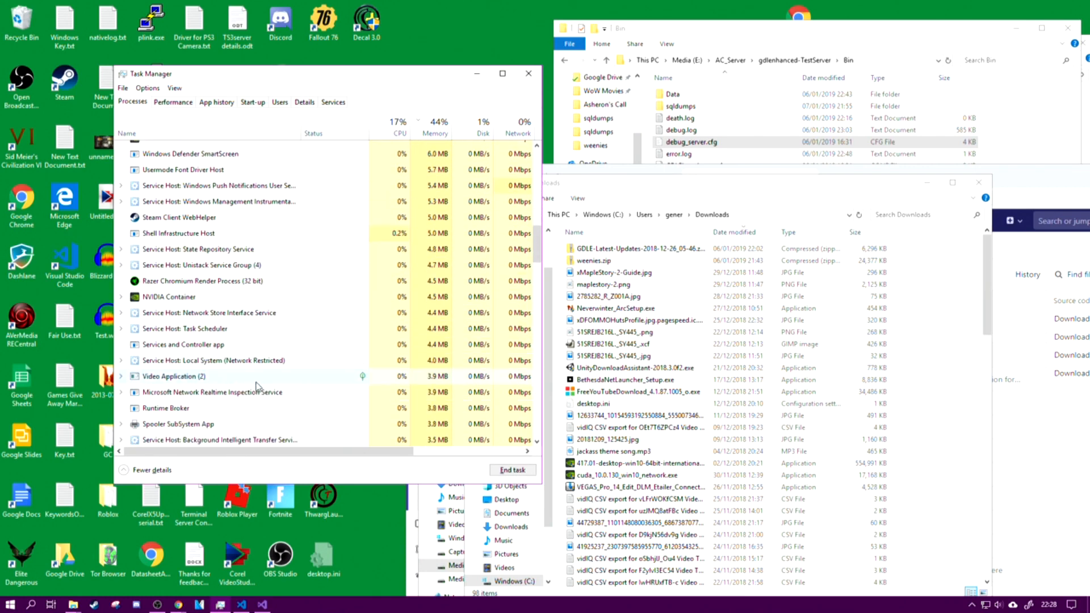
scroll(253, 389, up, 15)
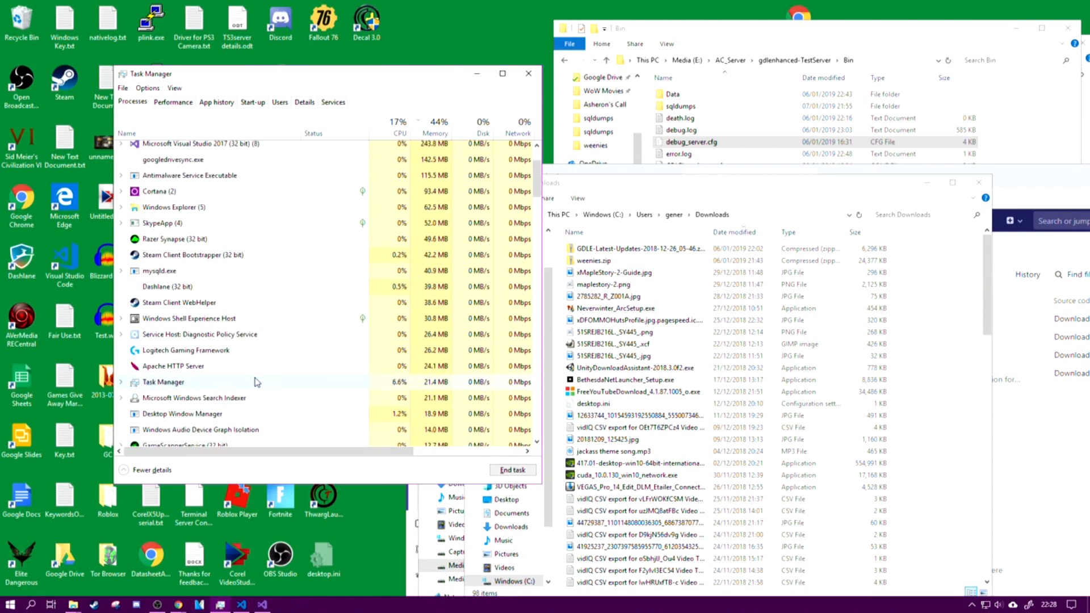
scroll(257, 382, down, 6)
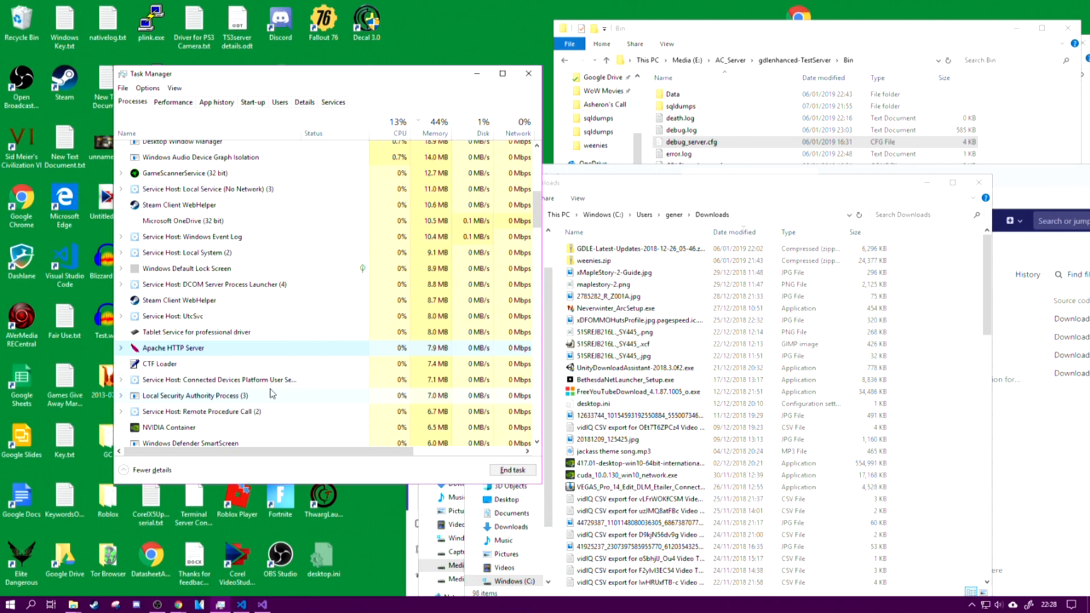
scroll(271, 393, up, 5)
scroll(278, 413, down, 18)
scroll(261, 405, down, 8)
Step: Sort the Task Manager processes by name and check the whole list for the WampServer processes
click(200, 123)
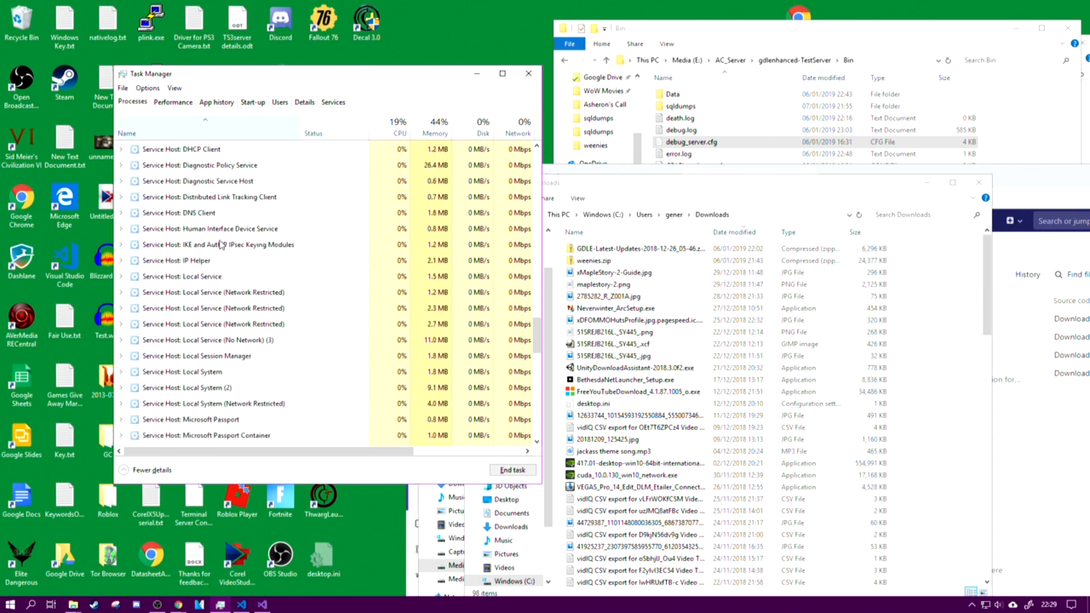
drag(534, 339, 541, 441)
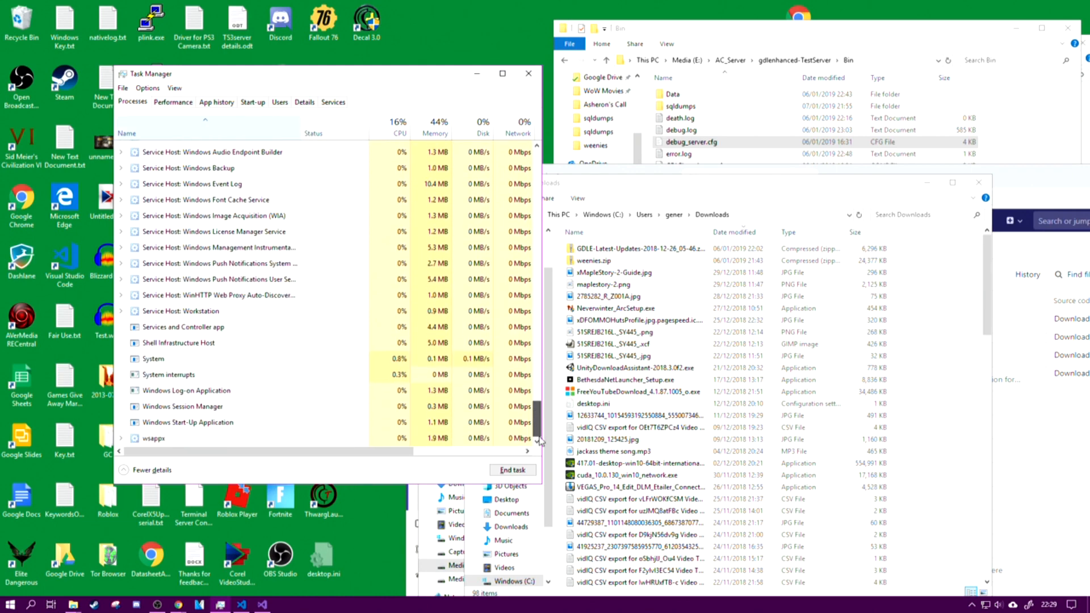
drag(539, 438, 528, 131)
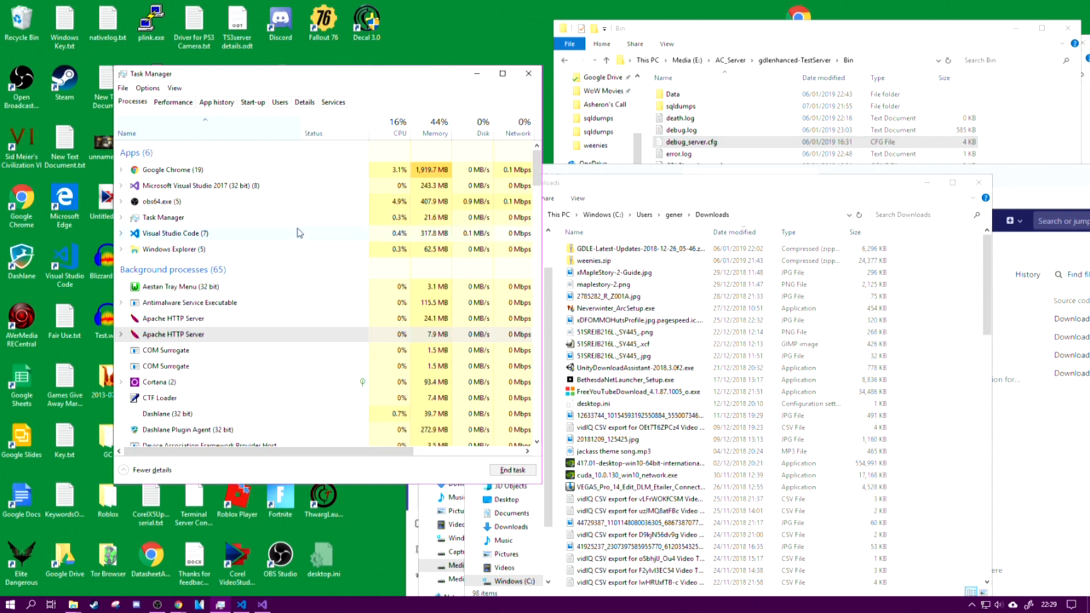
Step: Switch to the Chrome window with the TestServer repository, move it higher, close Task Manager and show the phpMyAdmin page
click(179, 605)
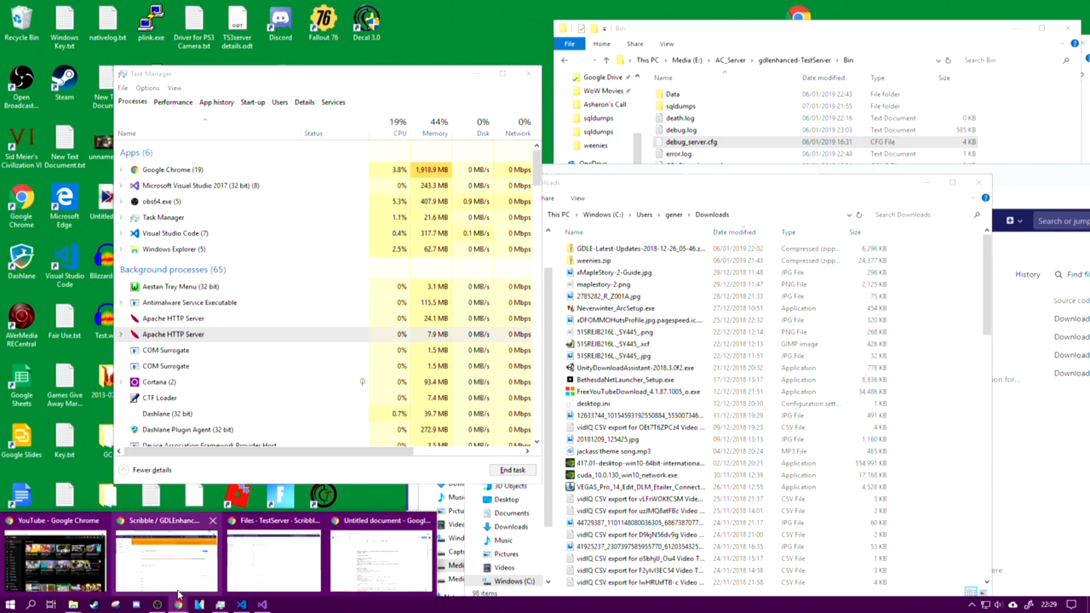
click(265, 552)
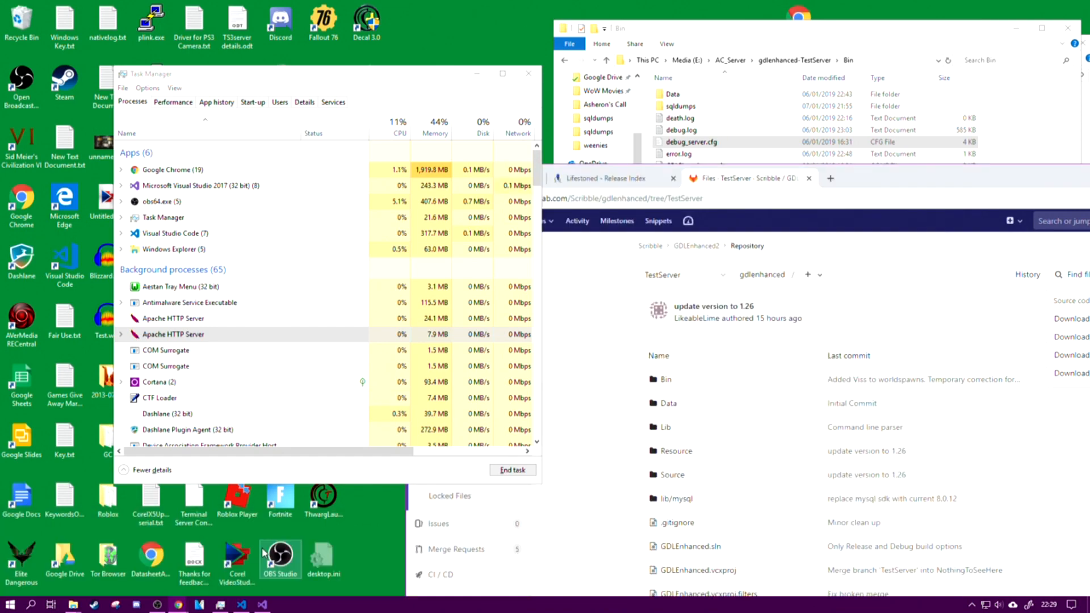
drag(936, 175, 626, 12)
click(528, 74)
click(180, 17)
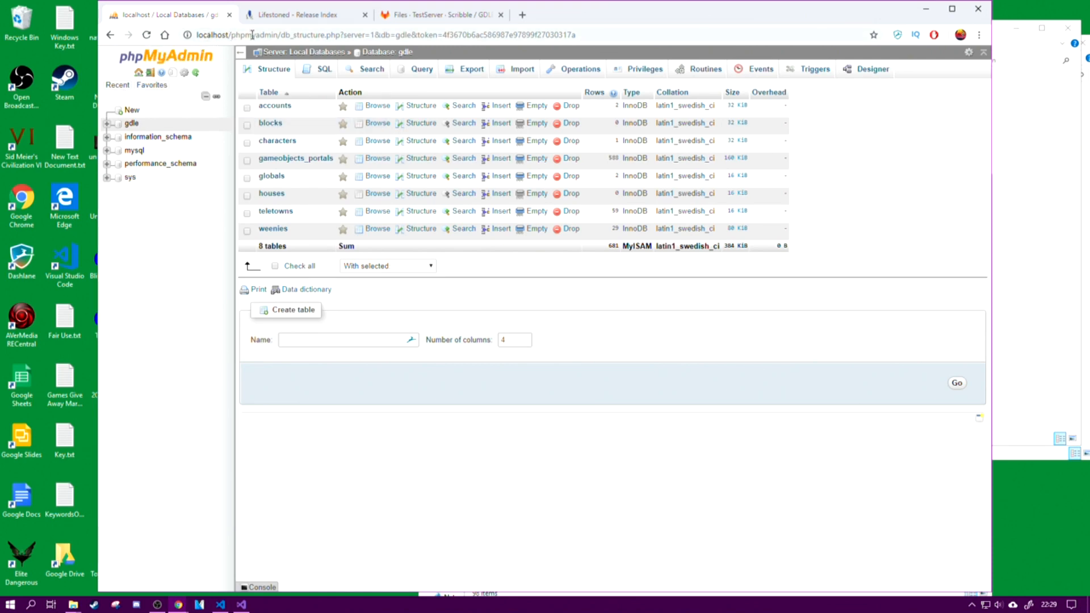
Step: Reduce the page address to localhost/phpmyadmin and load the phpMyAdmin home page
drag(278, 34, 196, 34)
right_click(222, 35)
click(243, 96)
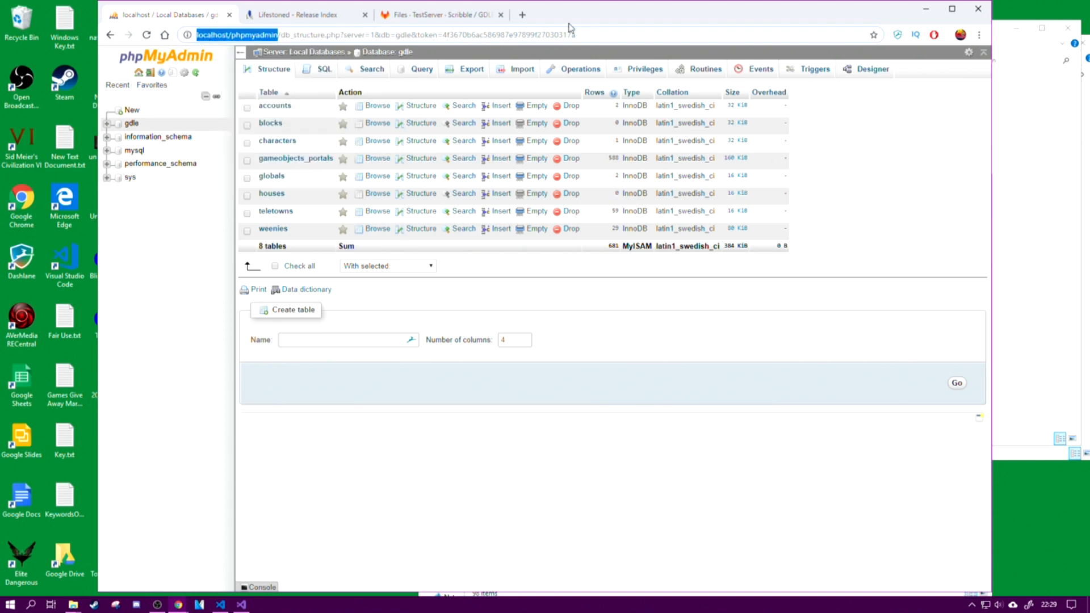
drag(593, 34, 102, 25)
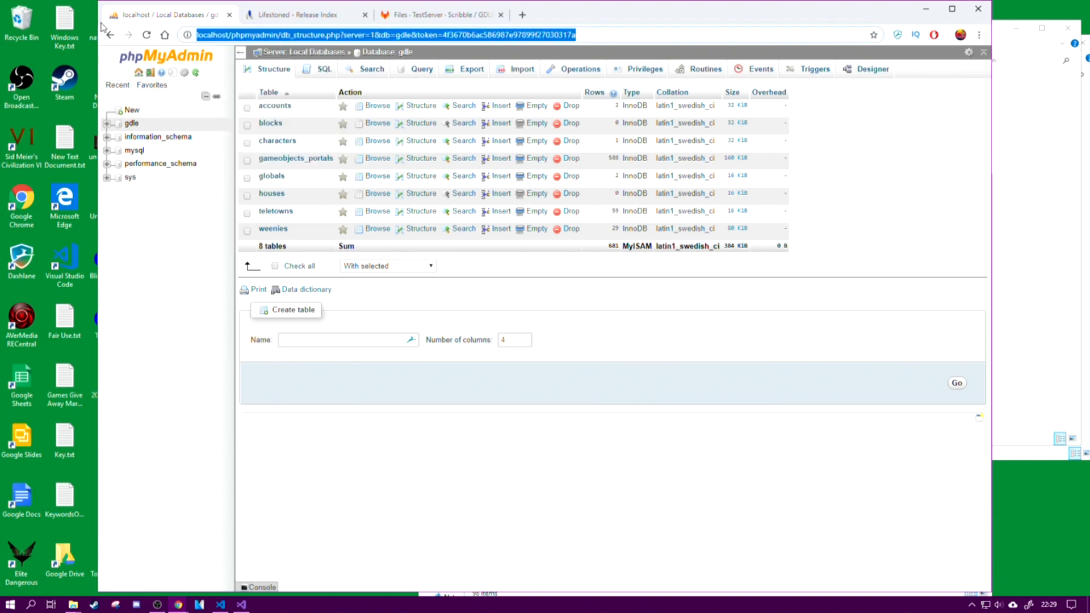
key(ctrl+v)
key(Return)
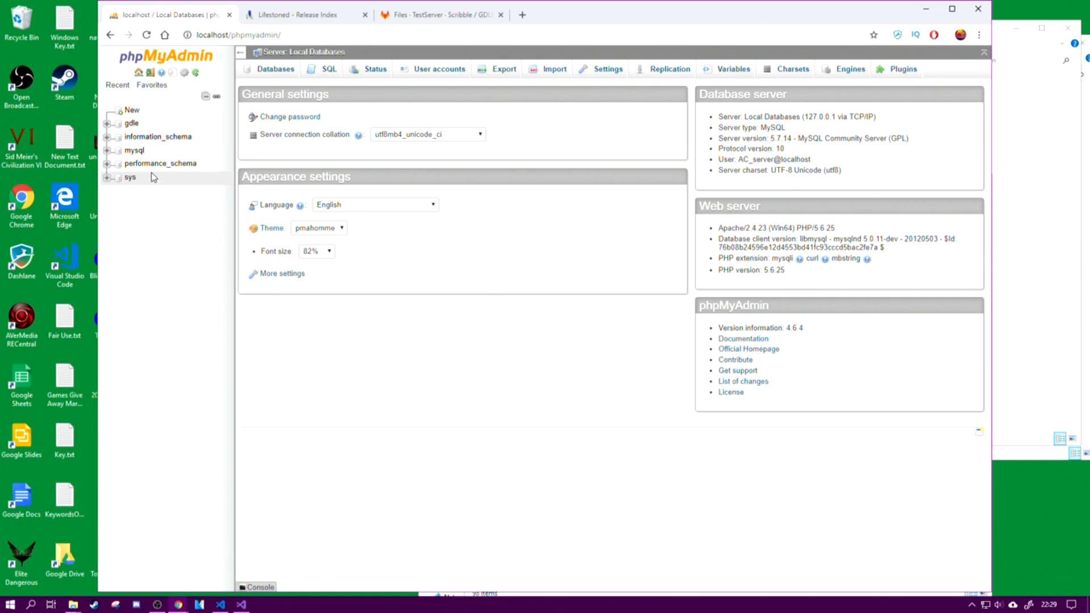
Step: View the page for creating a new database in the maximized browser window, and minimize the window when done
click(132, 110)
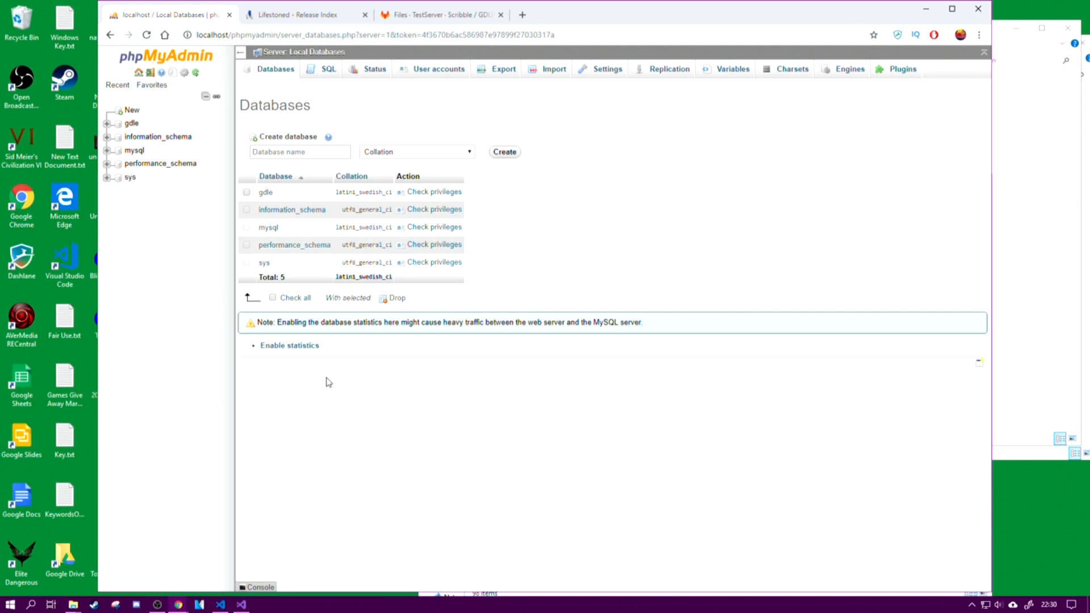
drag(600, 4, 553, 1)
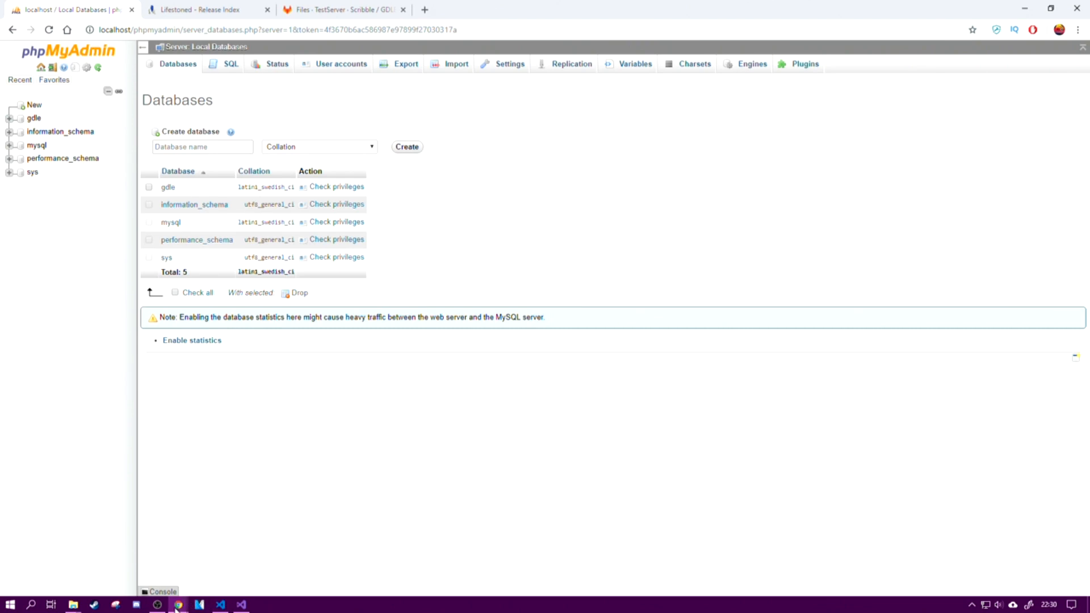
click(1025, 9)
Step: Open the server's Bin\Data folder and check the file sizes of client_portal.dat and client_cell_1.dat
click(779, 37)
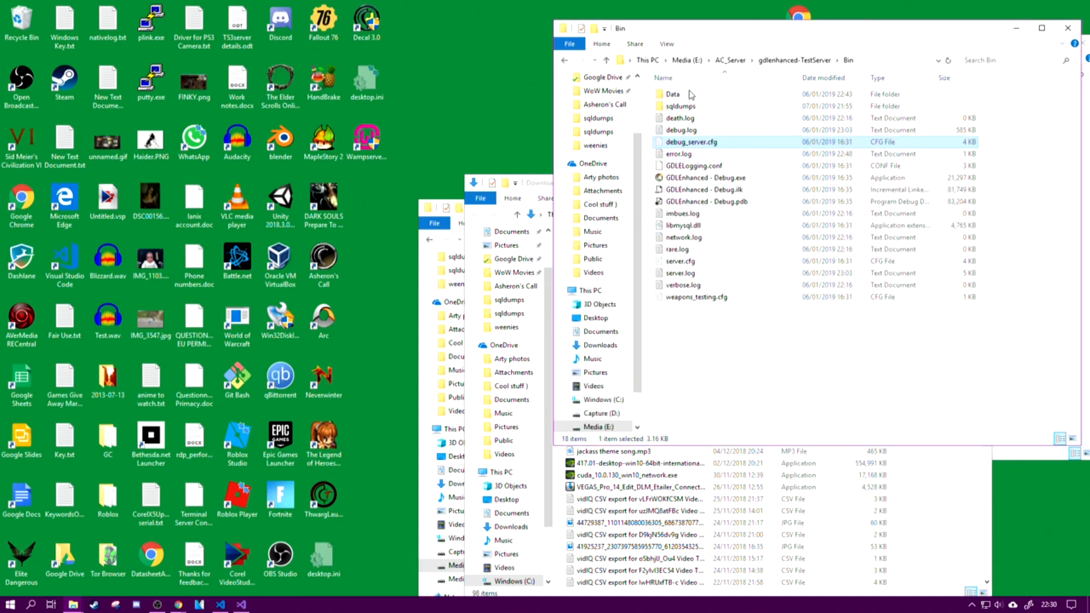
double_click(690, 94)
click(711, 131)
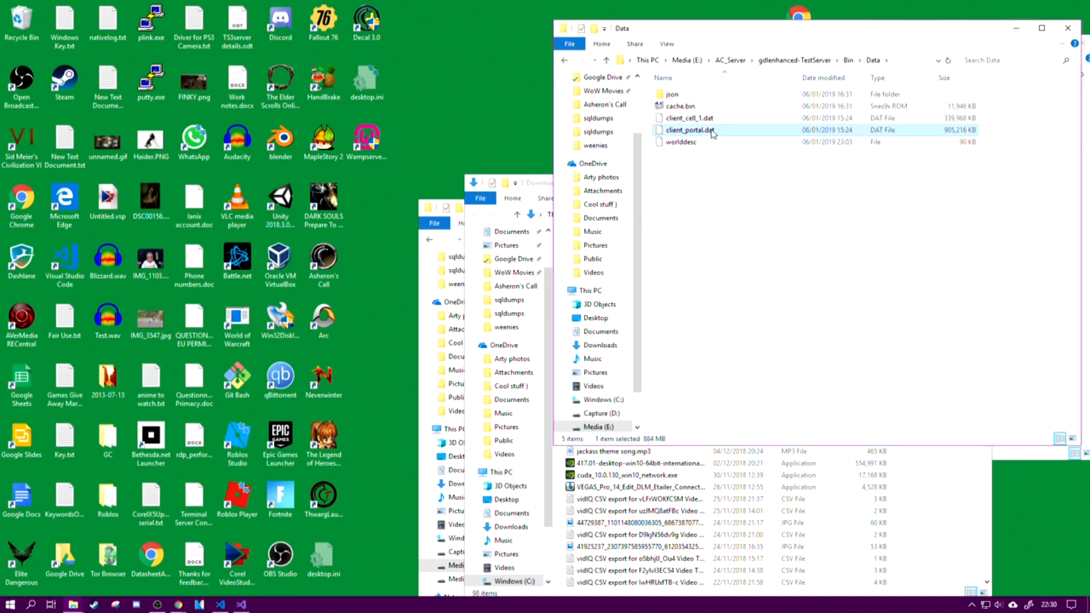
click(688, 119)
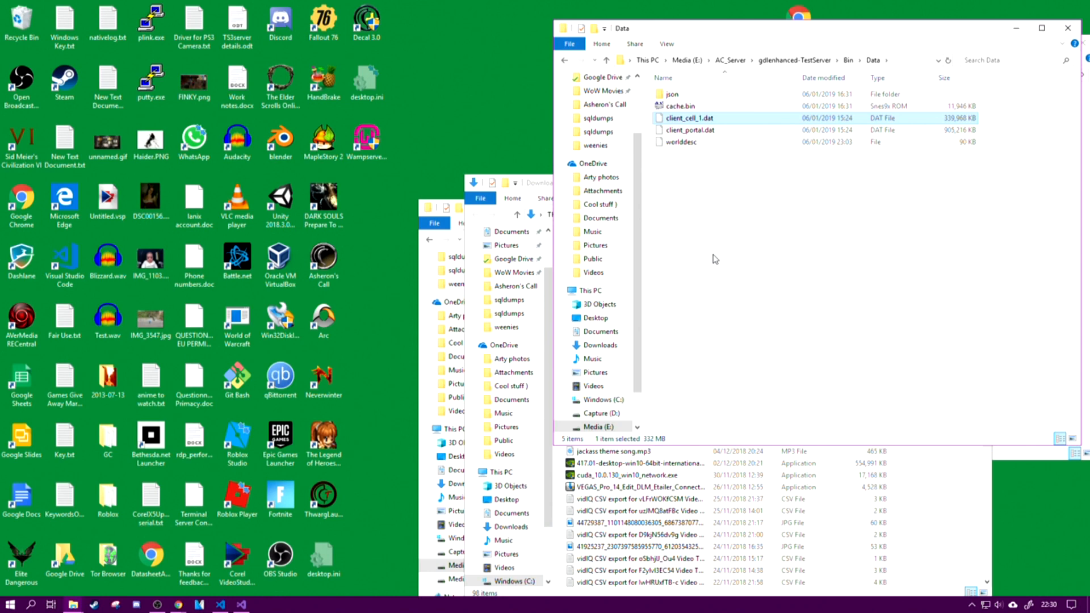
click(961, 127)
click(960, 116)
Step: Open the json folder inside Data and look through the JSON files in its weenies subfolder
click(681, 95)
double_click(682, 95)
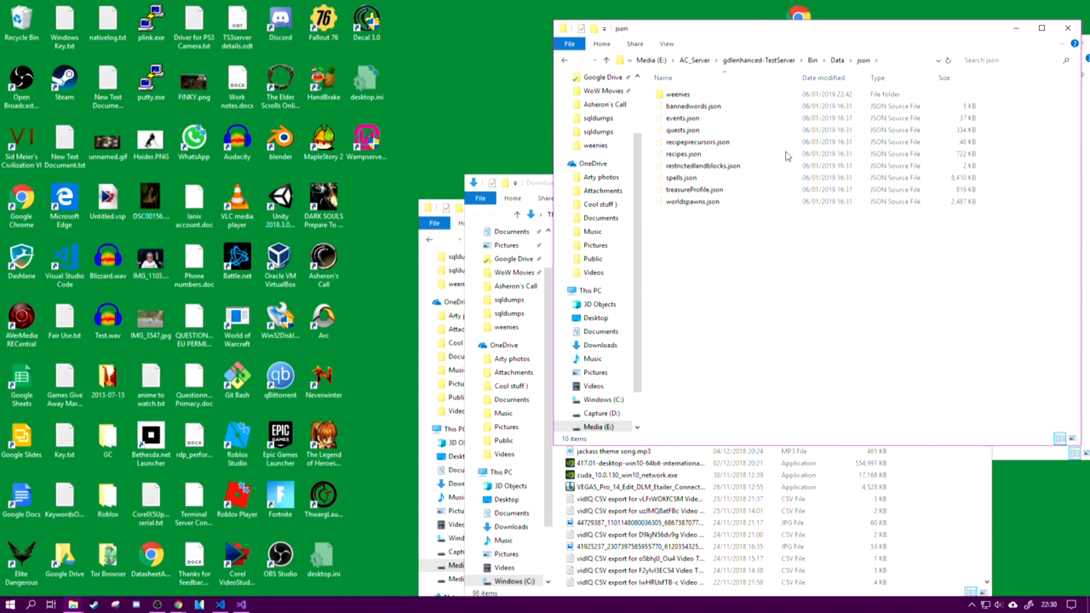
double_click(702, 96)
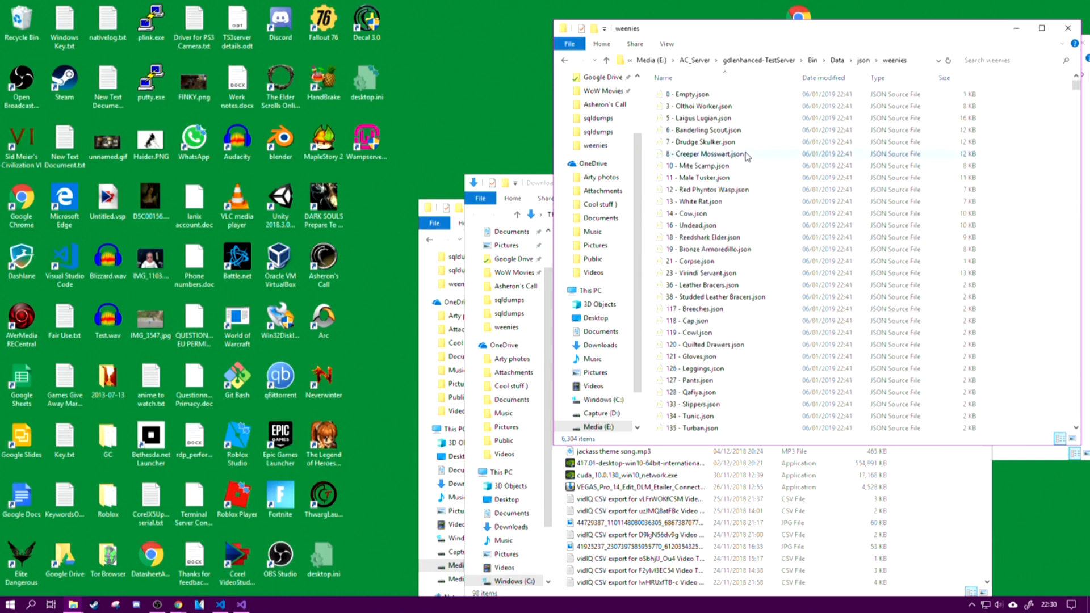
mouse_move(1072, 94)
mouse_down()
mouse_move(1071, 238)
mouse_move(1056, 248)
mouse_move(1057, 432)
mouse_move(1060, 110)
mouse_move(1077, 392)
mouse_move(1055, 86)
mouse_up()
Step: Open 7 - Drudge Skulker.json from the weenies folder in Visual Studio Code
click(178, 605)
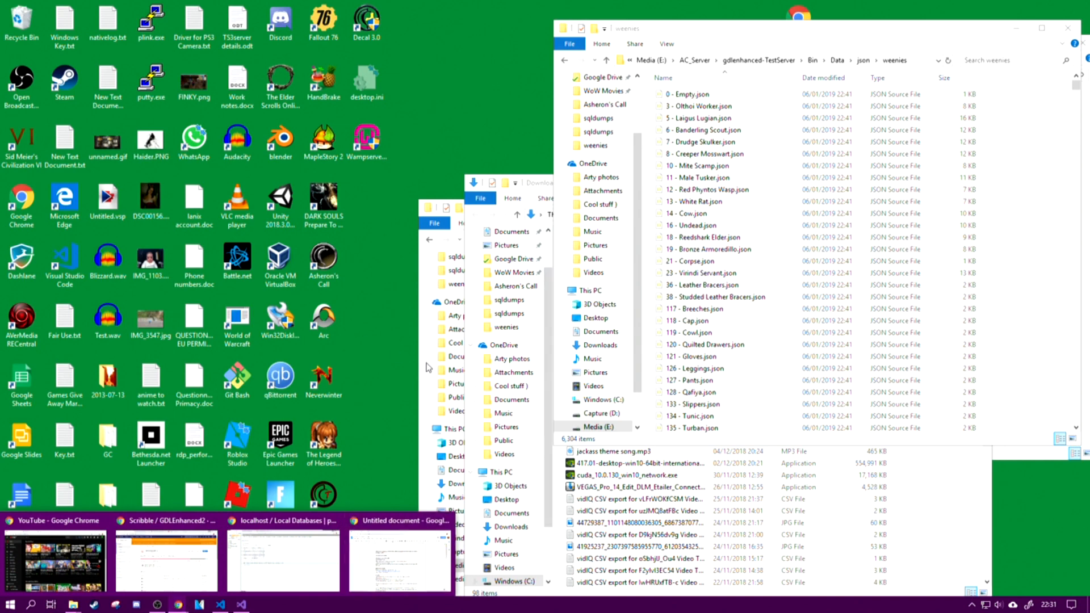
click(699, 143)
right_click(699, 143)
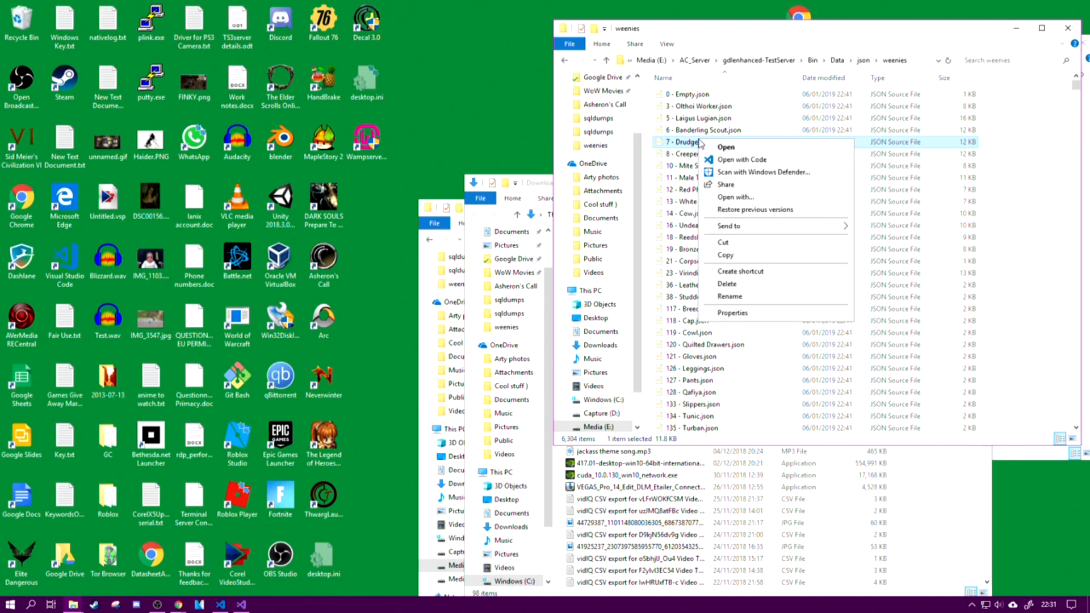
click(738, 161)
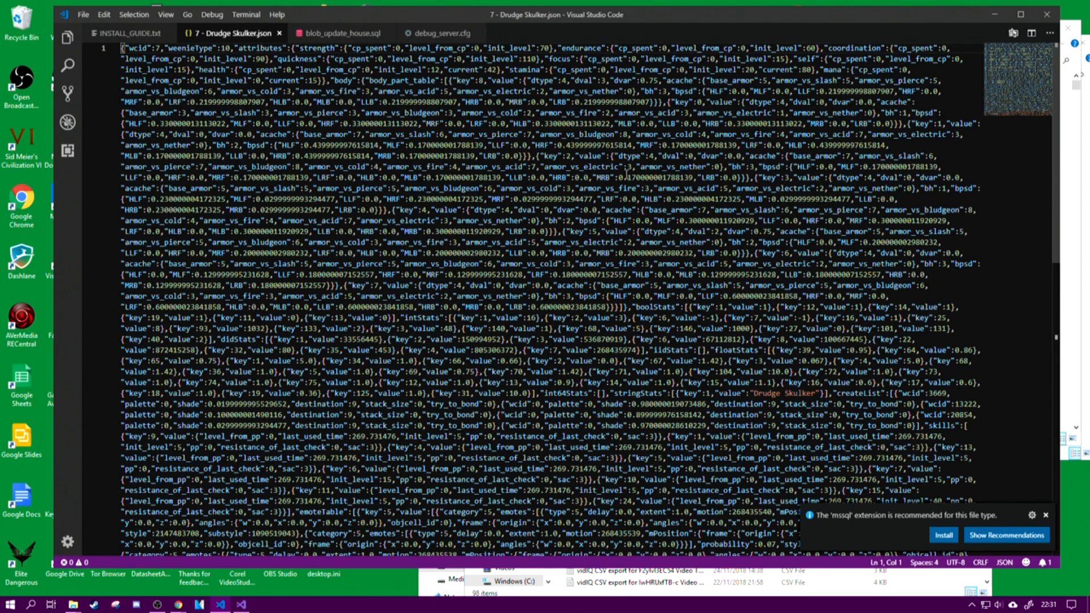
Step: Examine the armour values and remaining attributes in the Drudge Skulker file, then close it and minimize the editor
drag(541, 166, 620, 166)
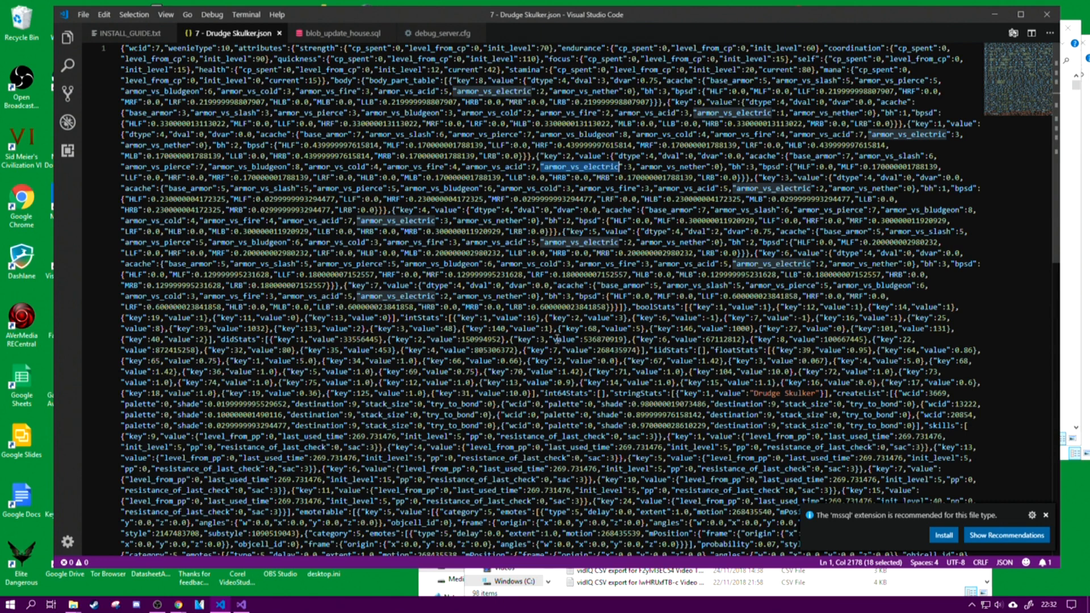
scroll(557, 339, down, 5)
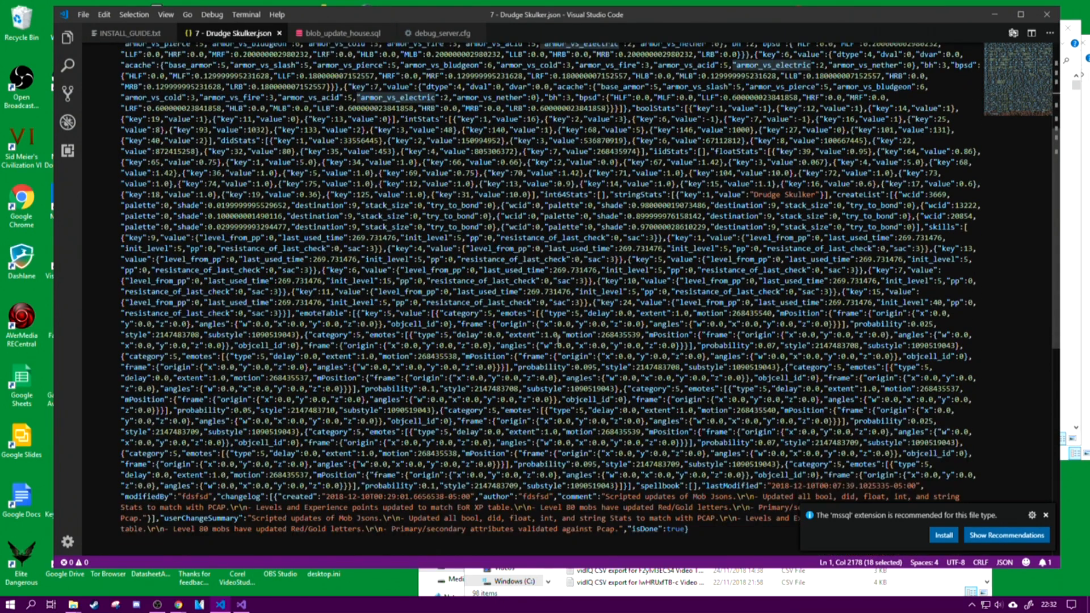
scroll(229, 258, up, 5)
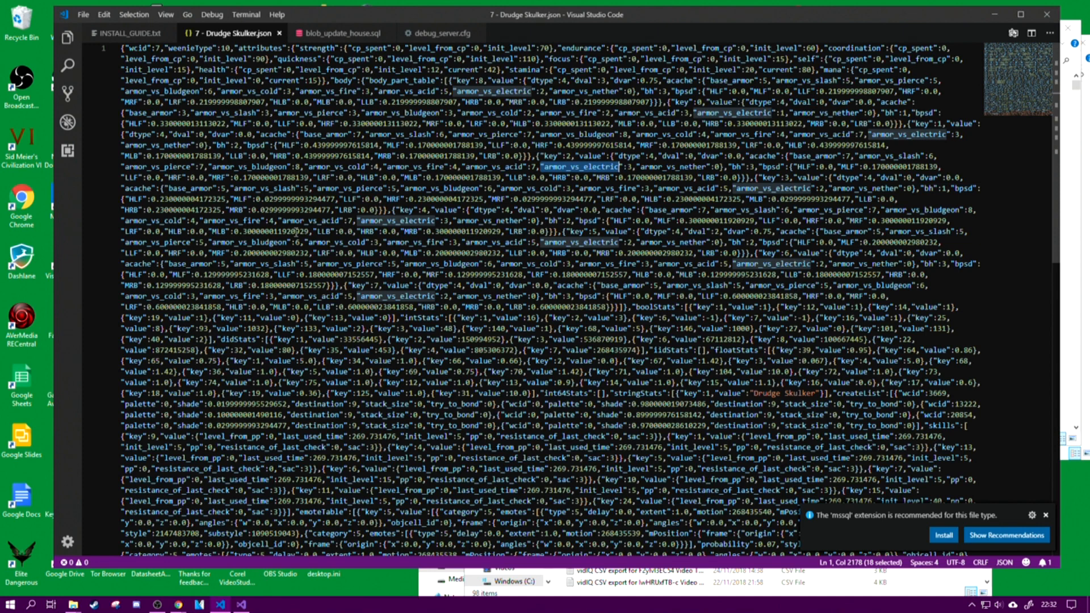
drag(197, 112, 274, 111)
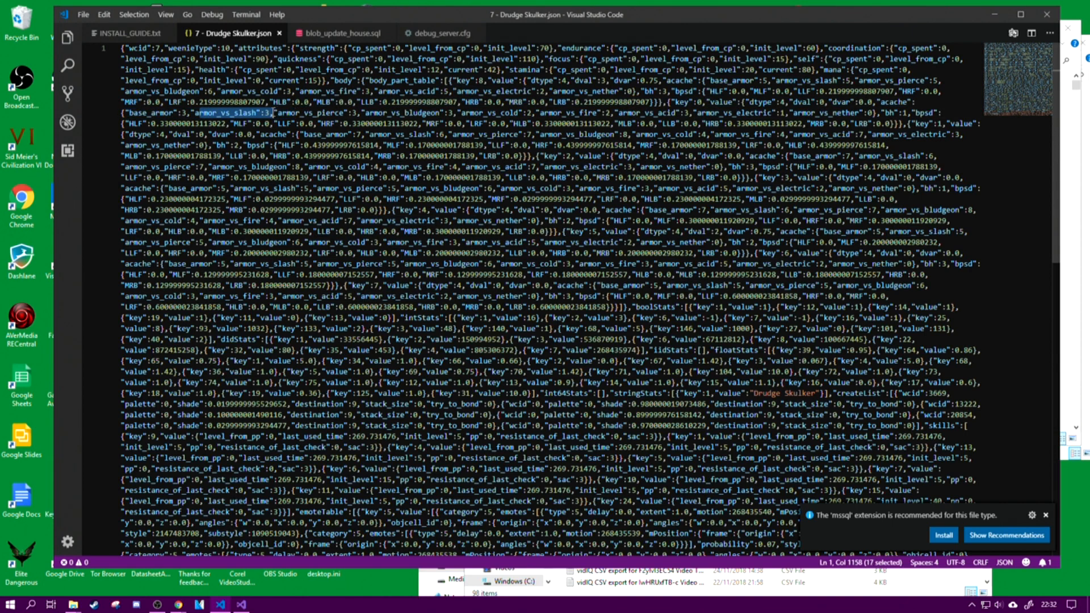
click(406, 330)
scroll(405, 329, down, 10)
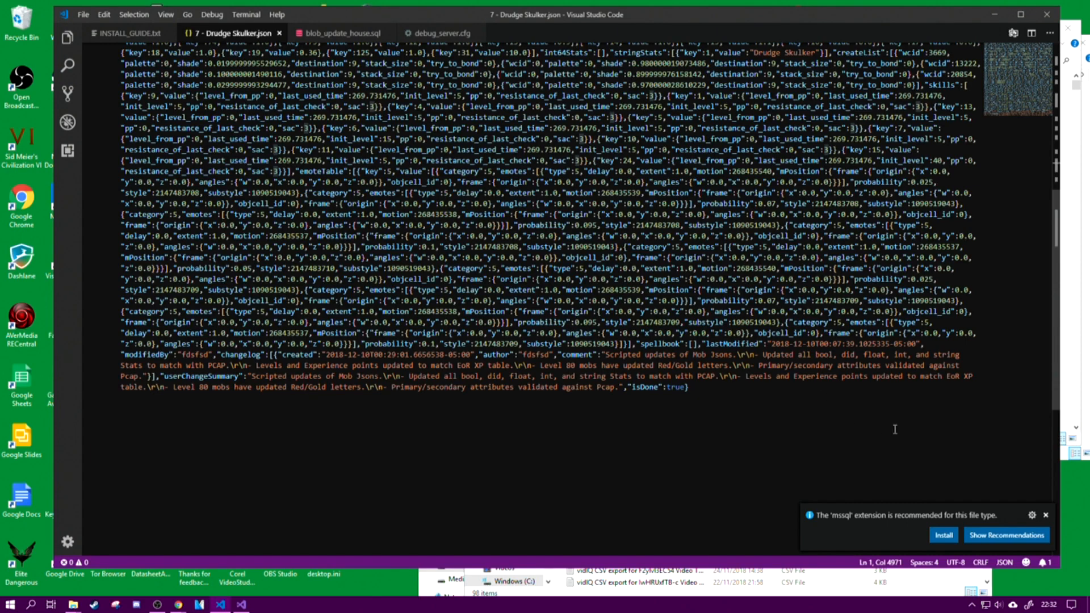
scroll(684, 380, up, 10)
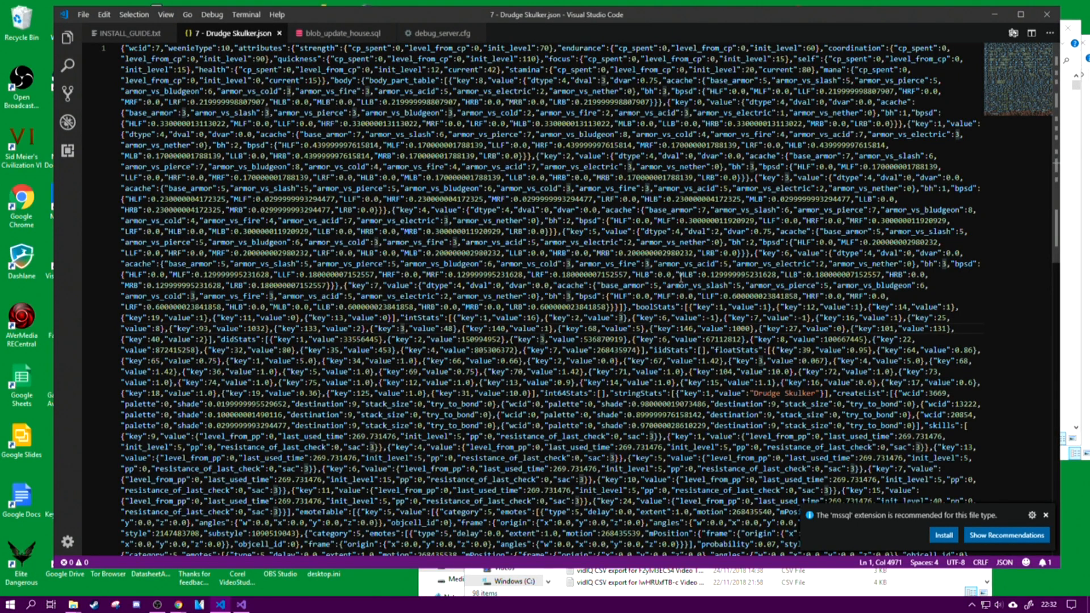
click(280, 34)
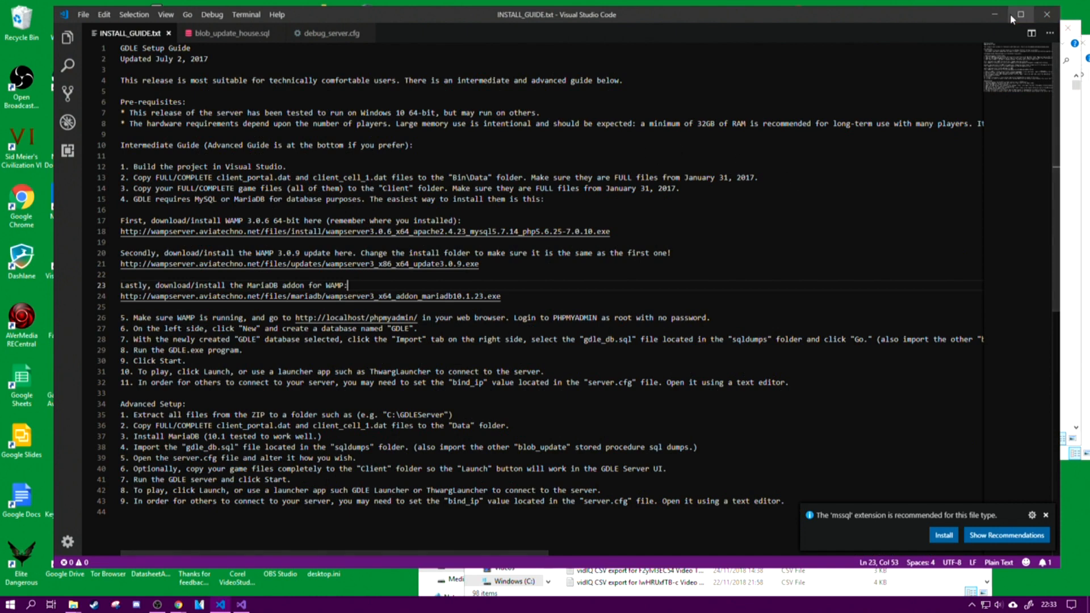
click(992, 14)
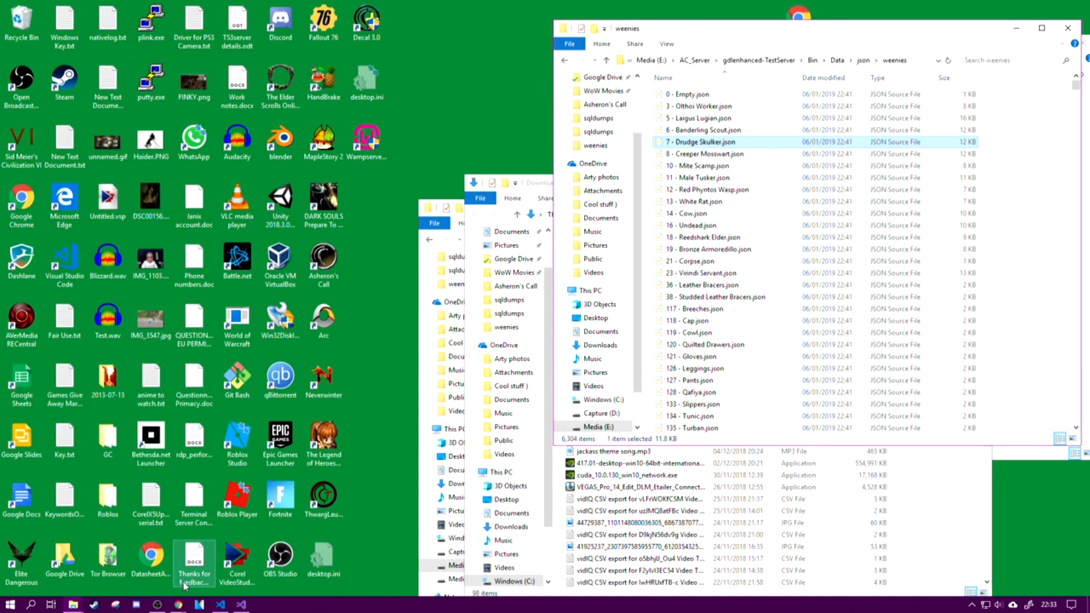
Step: View the Lifestoned World Releases page in Chrome for the latest GDLE update, then minimize the browser
click(181, 605)
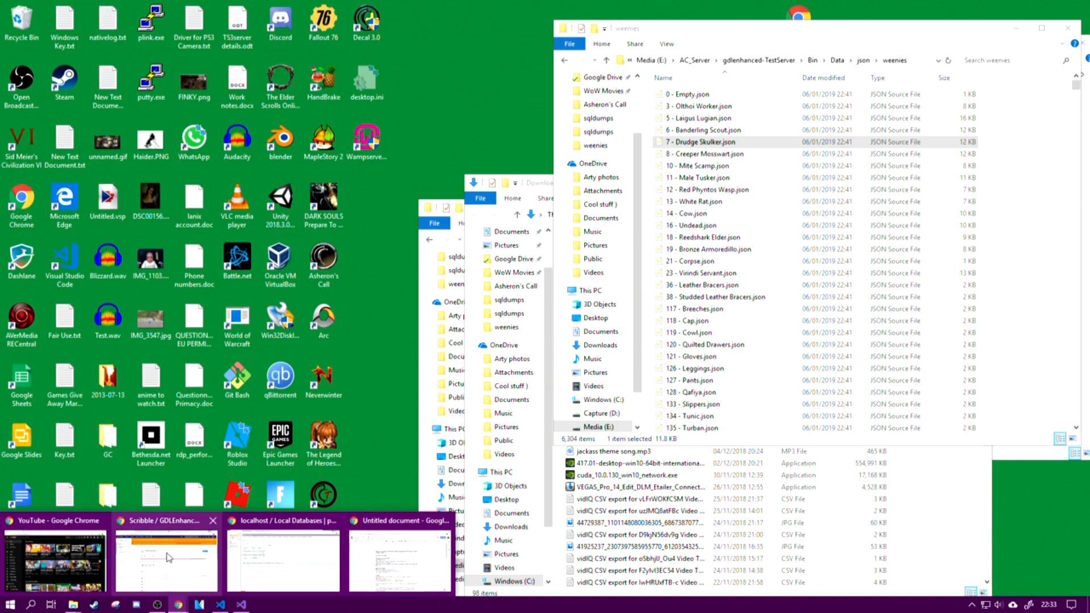
click(309, 557)
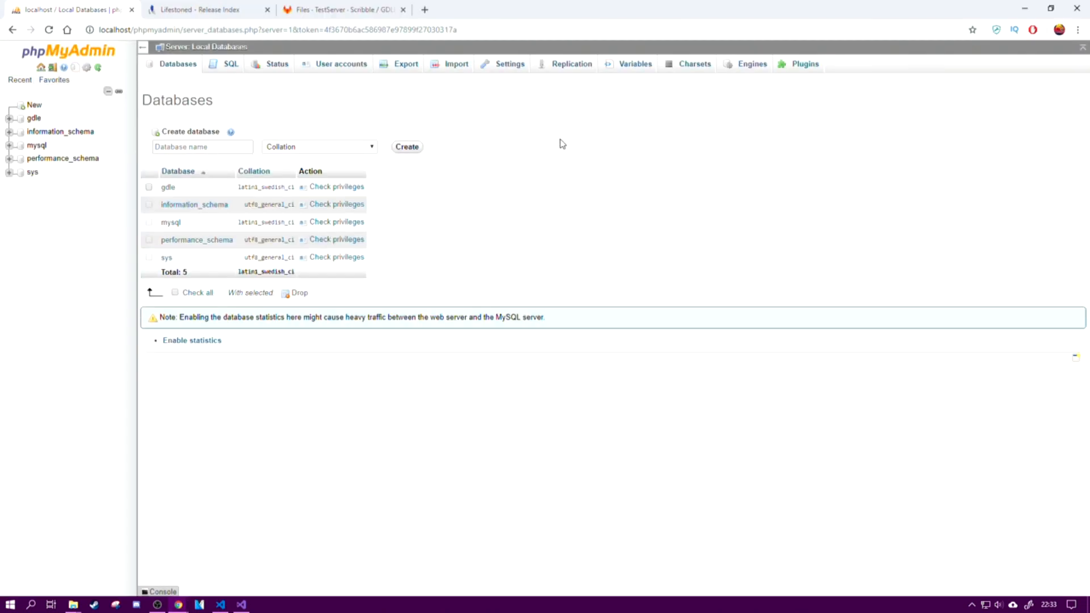
click(170, 11)
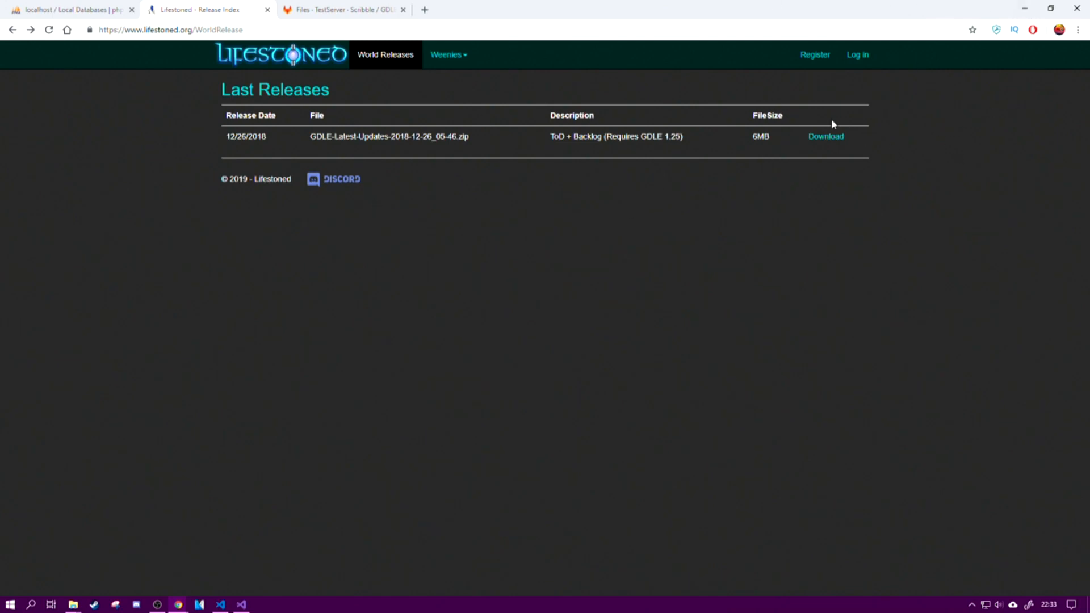
click(1025, 8)
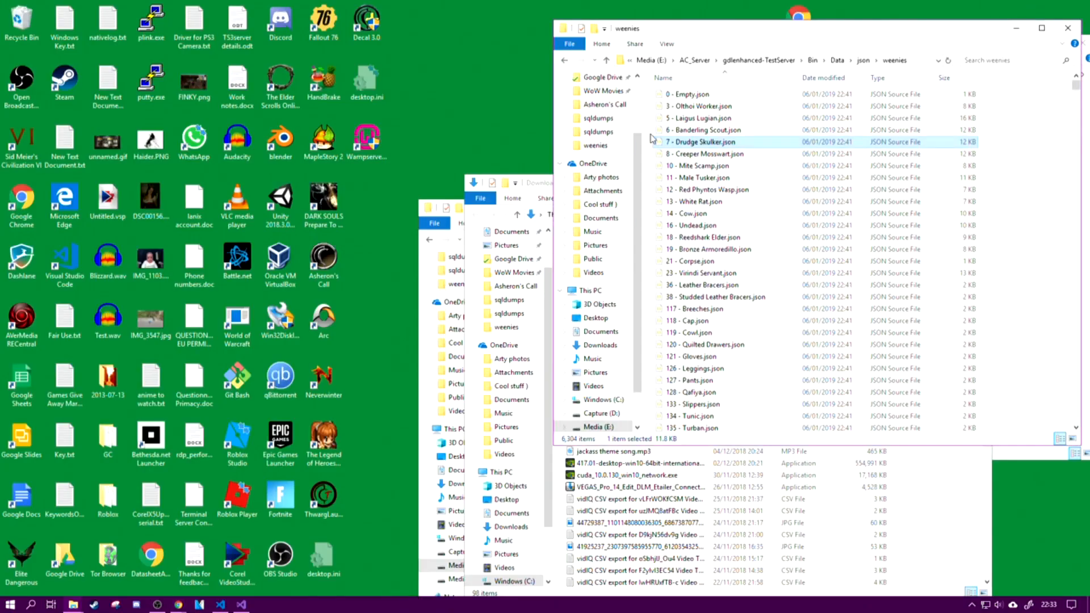
Step: Look through the json folder and its weenies subfolder again, returning to the json folder
click(863, 60)
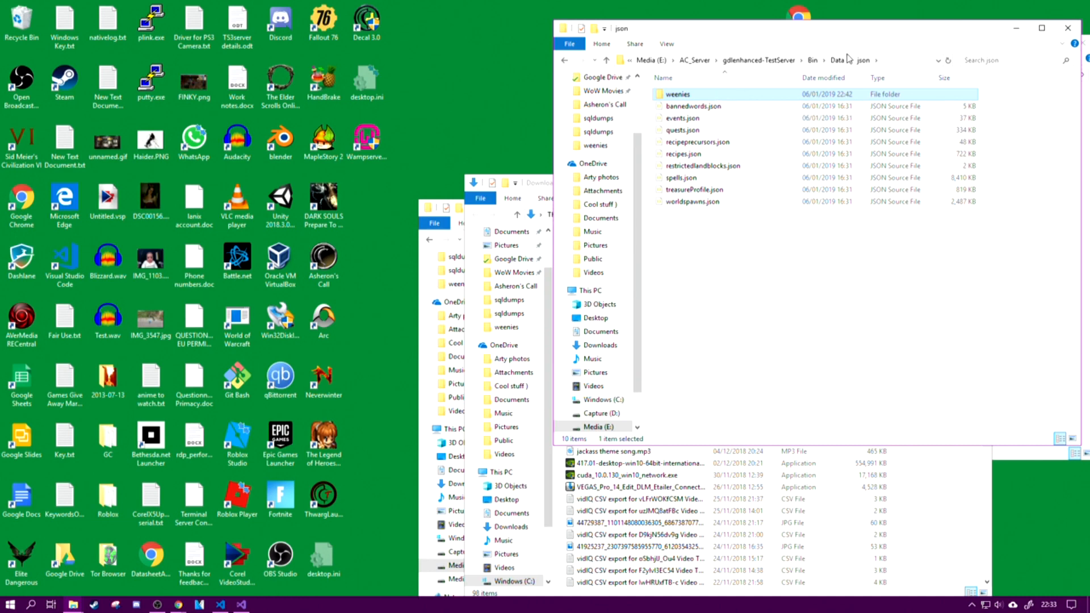
double_click(692, 95)
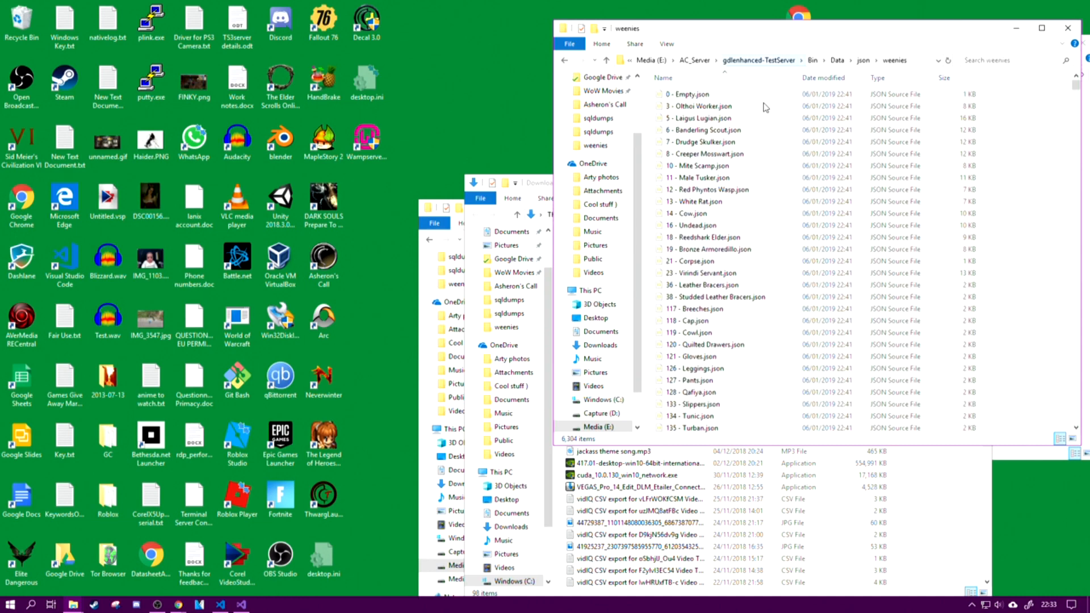
scroll(794, 283, down, 10)
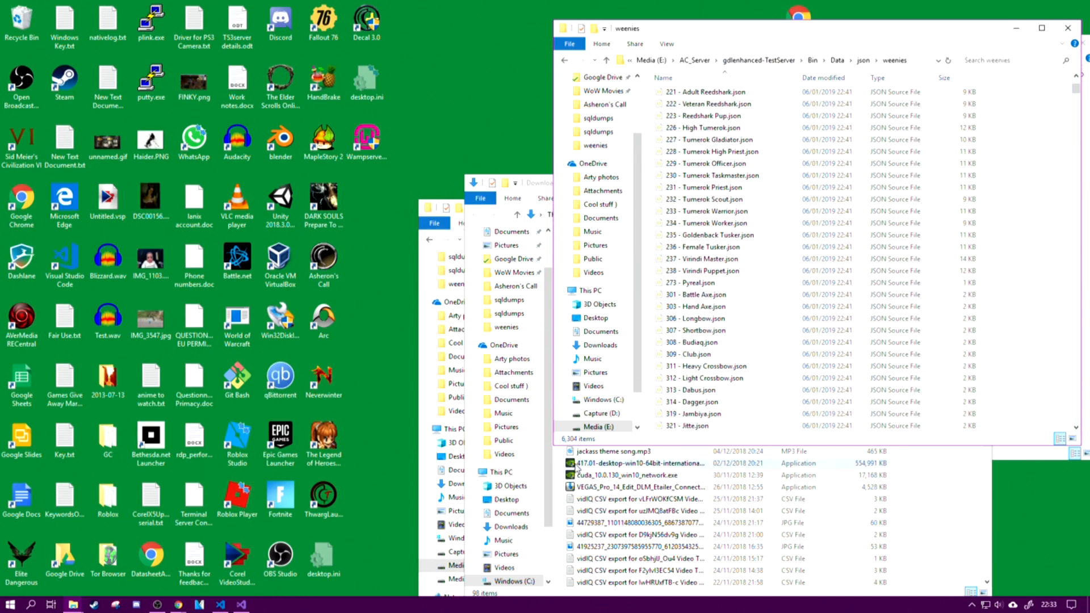
click(863, 61)
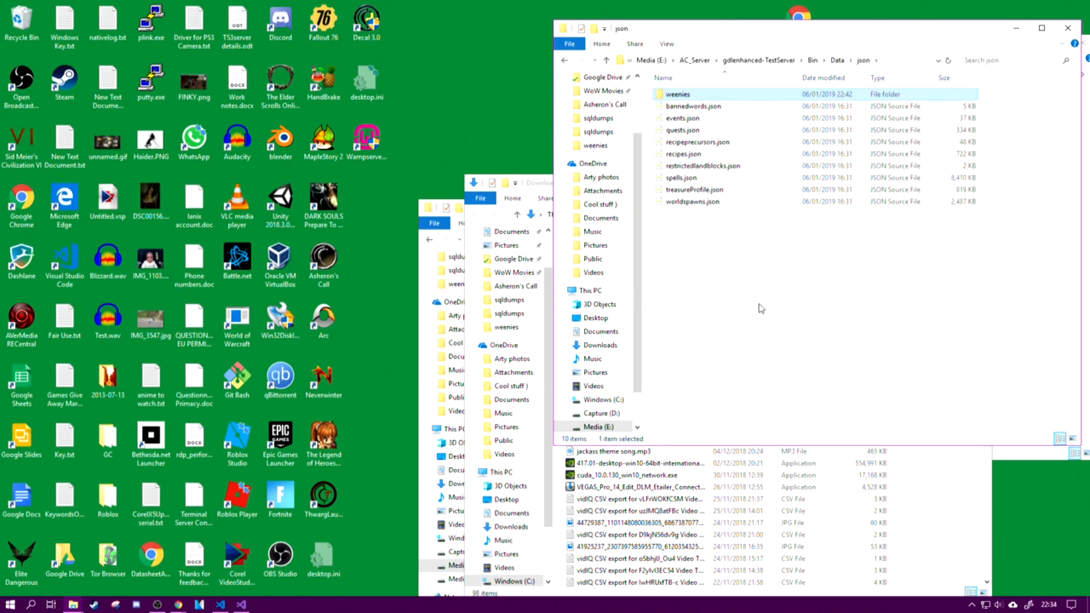
Step: Move the json folder window clear of the Downloads window and deselect the weenies folder
drag(777, 33, 238, 59)
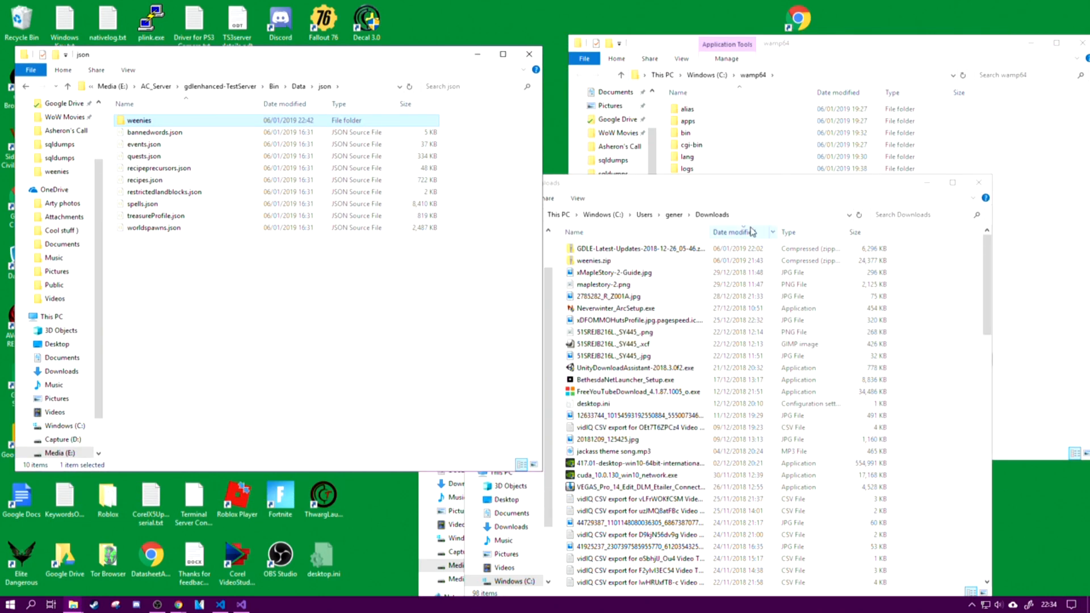
click(710, 187)
click(211, 301)
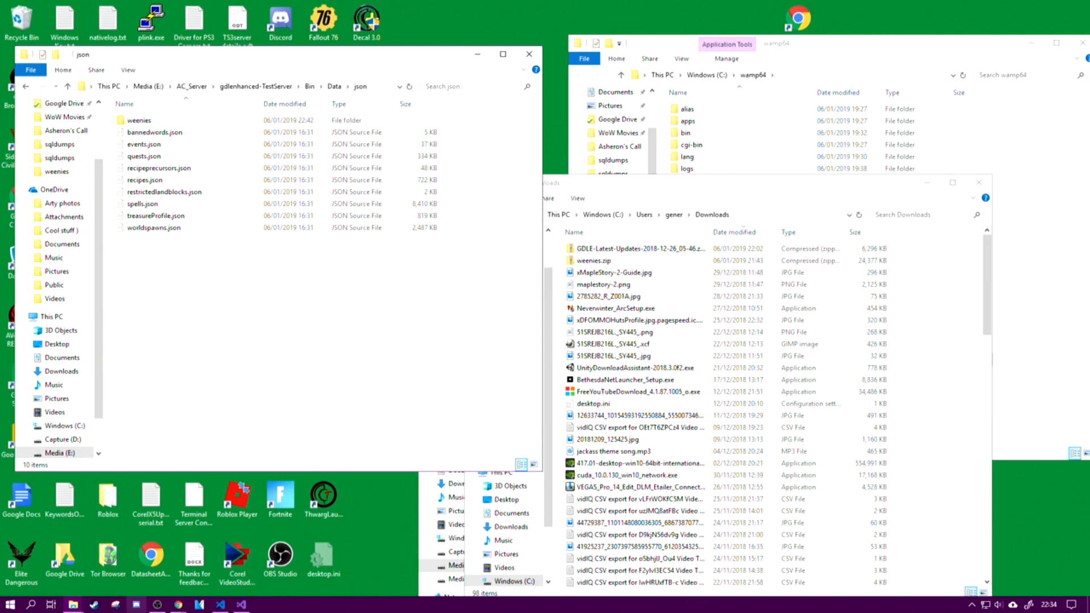
Step: Switch to Chrome and bring up the phpMyAdmin page listing the local databases
mouse_move(186, 605)
click(168, 561)
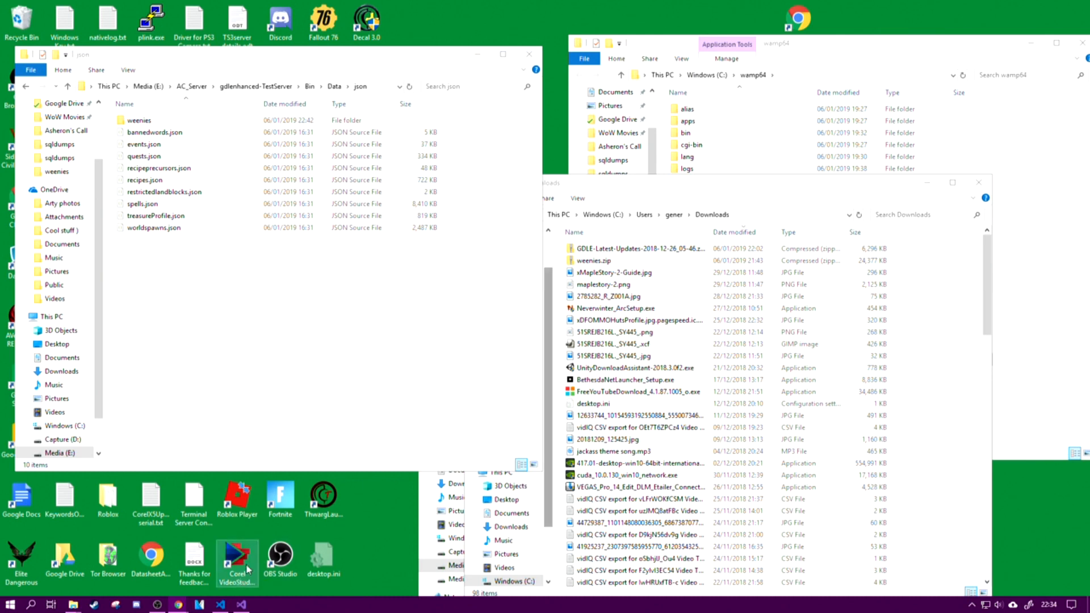
mouse_move(179, 604)
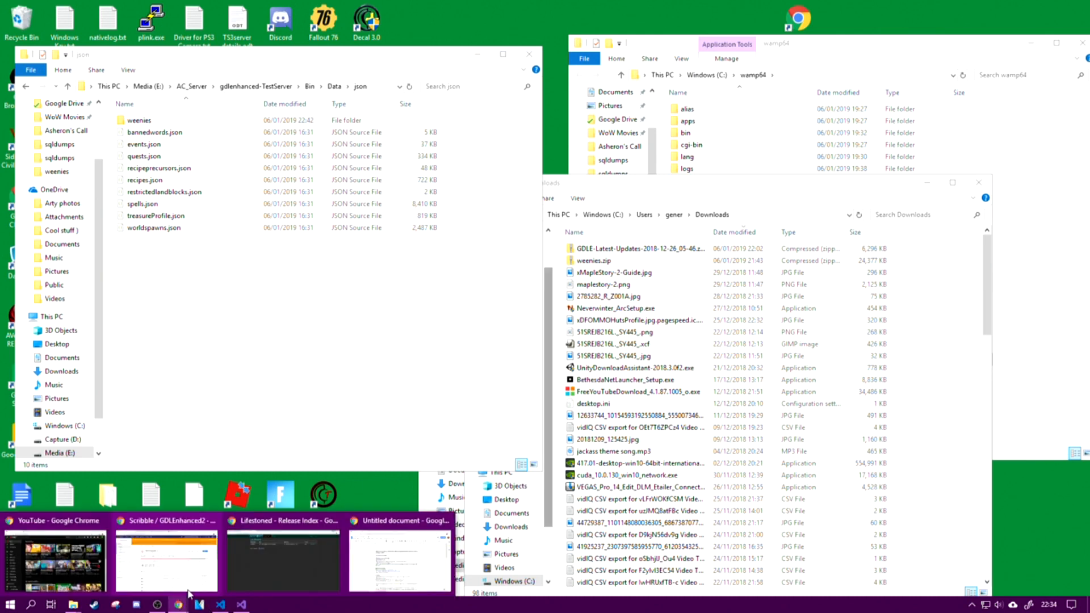
click(255, 549)
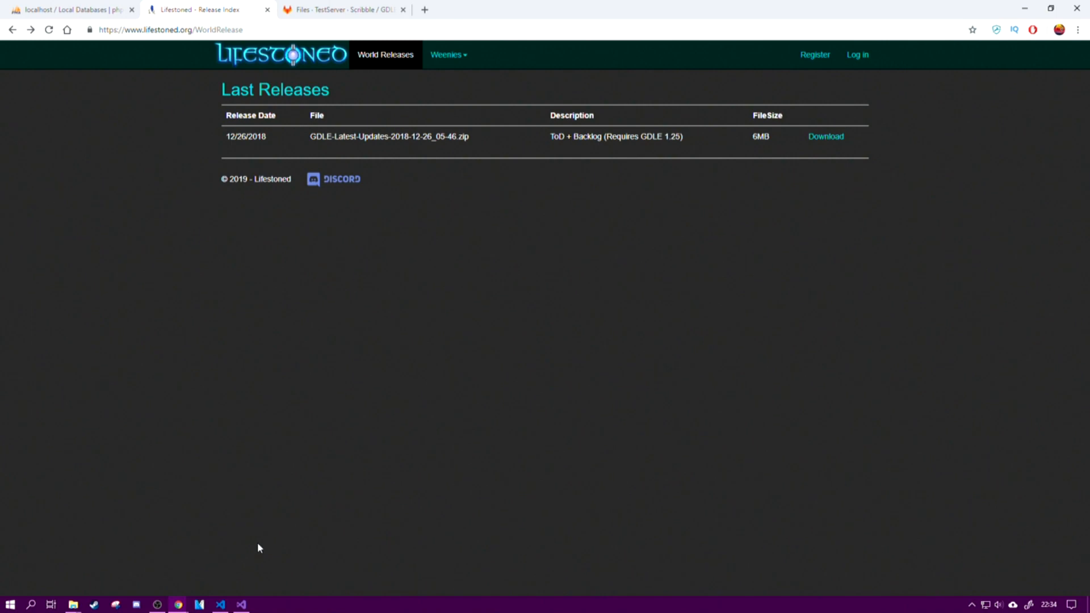
click(99, 10)
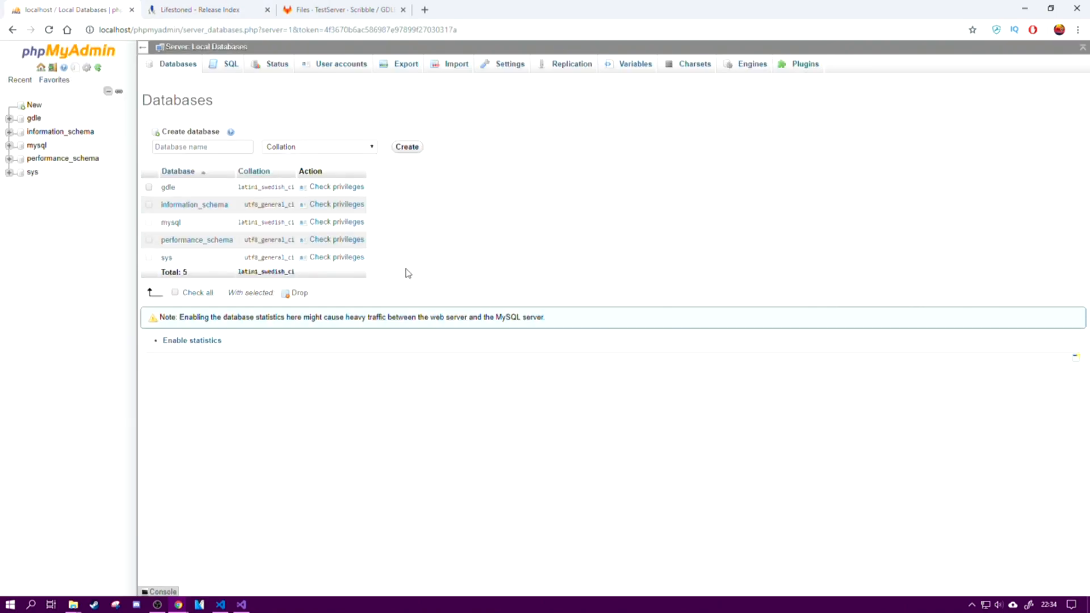
click(34, 117)
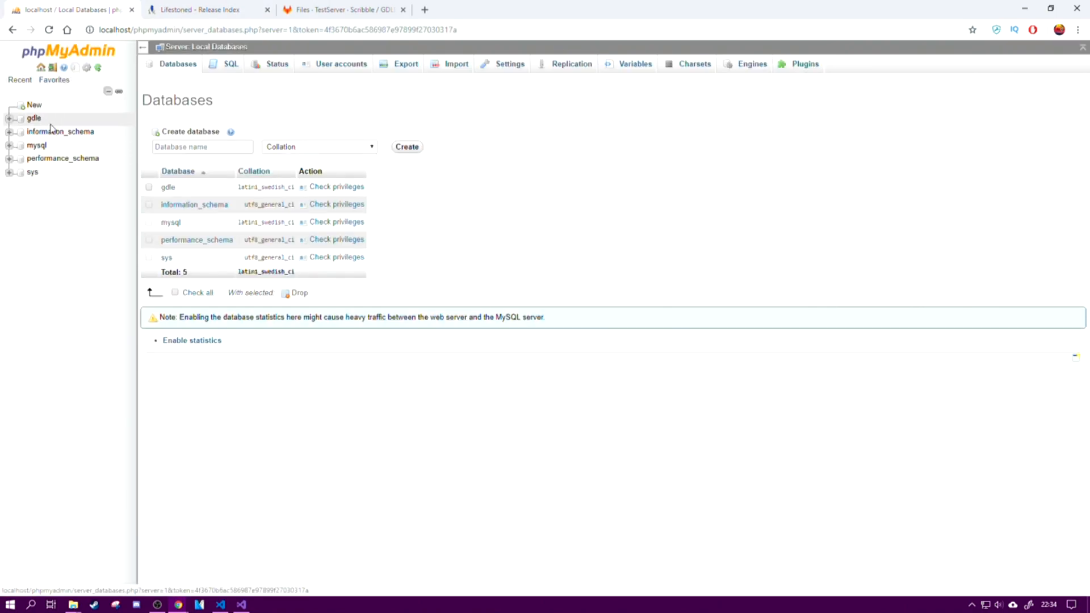
Step: Create a new database named gdle2 with the default collation
click(198, 147)
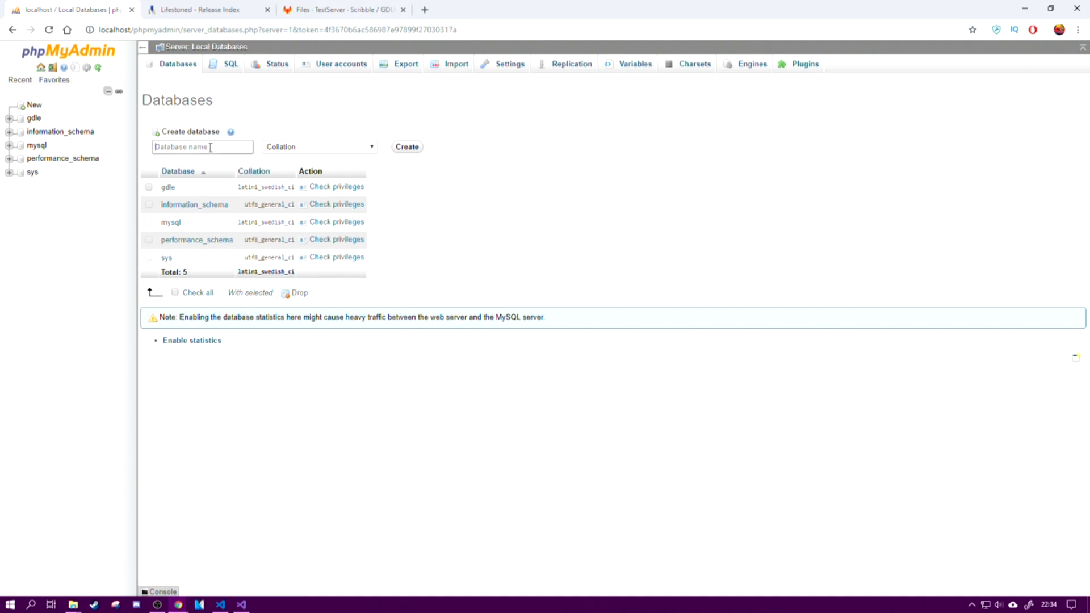
text(gld)
key(BackSpace)
key(BackSpace)
text(dle2)
click(407, 147)
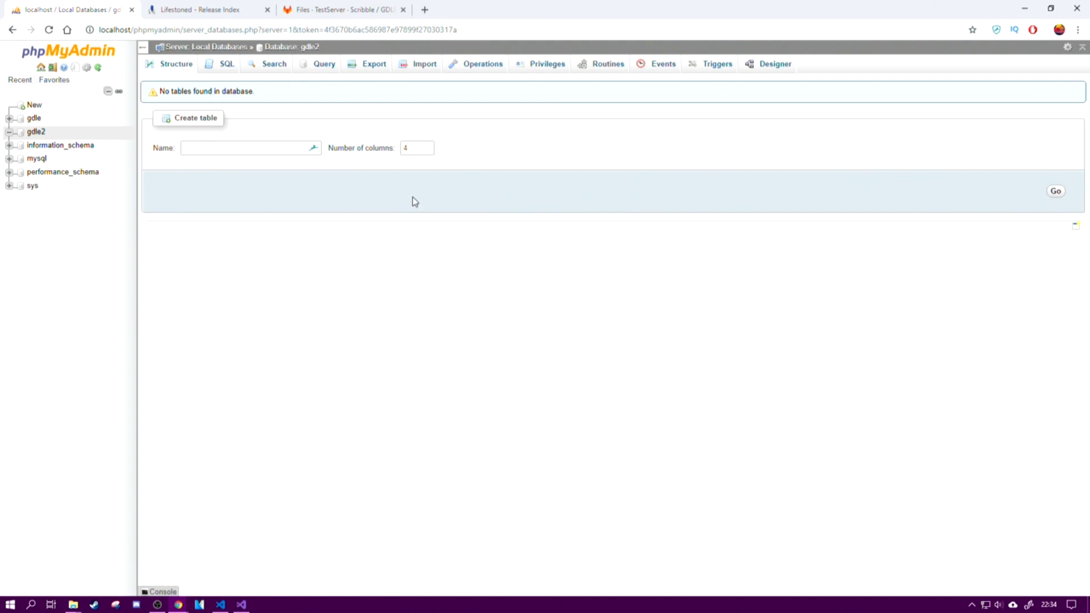
Step: Import gdle_db.sql from the sqldumps folder into the gdle2 database and look through the executed queries
click(429, 66)
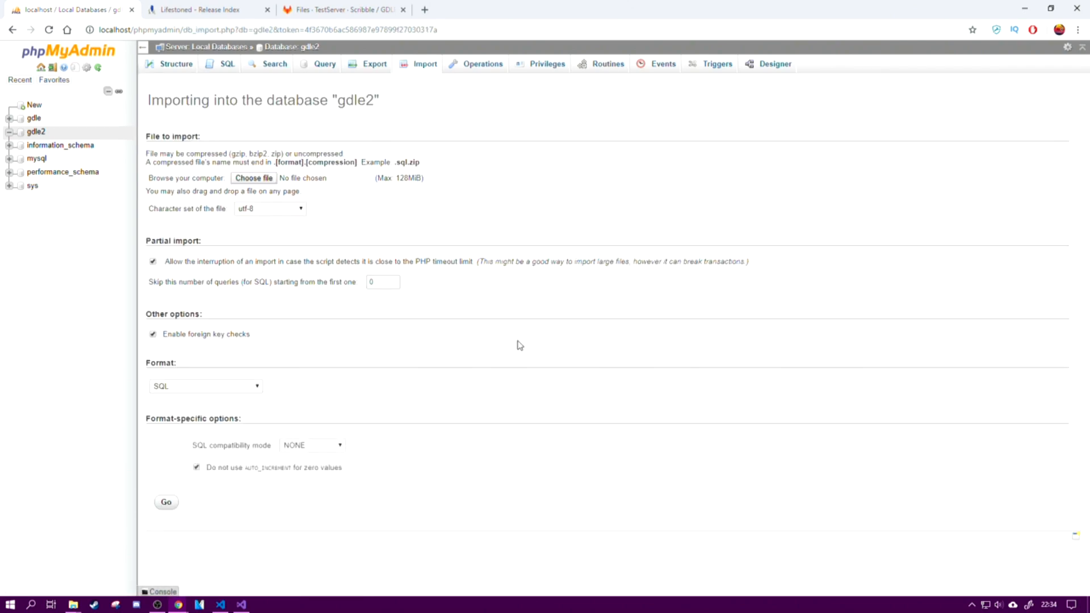
click(254, 178)
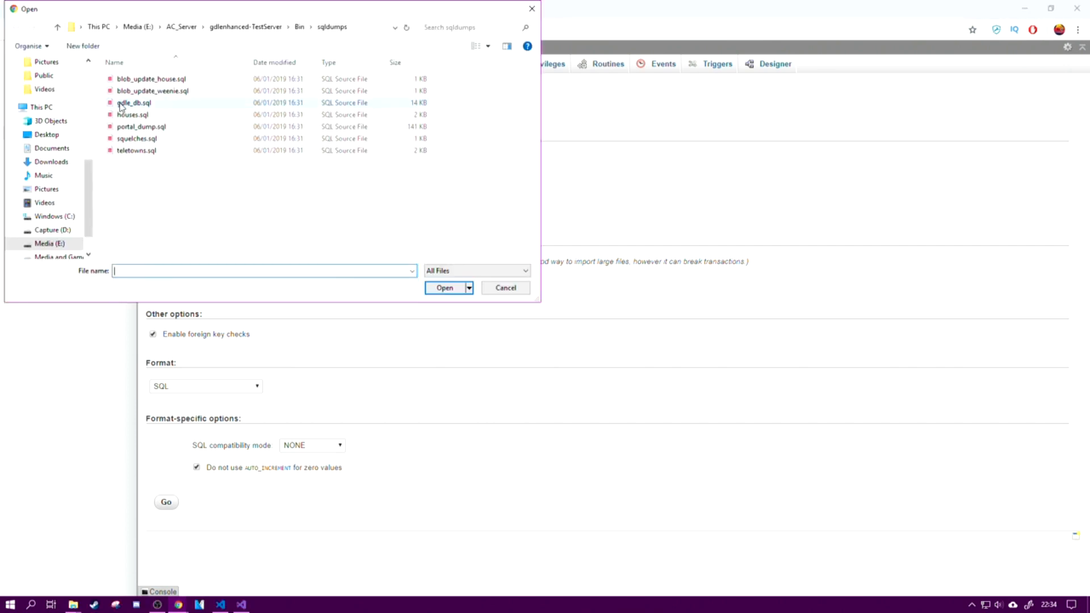
click(166, 105)
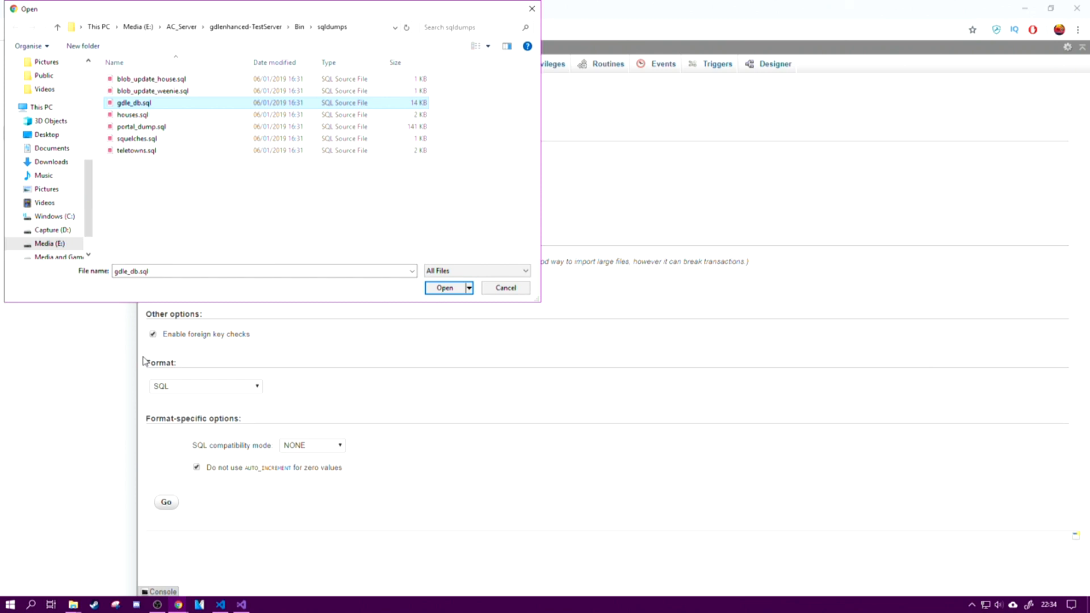
click(446, 288)
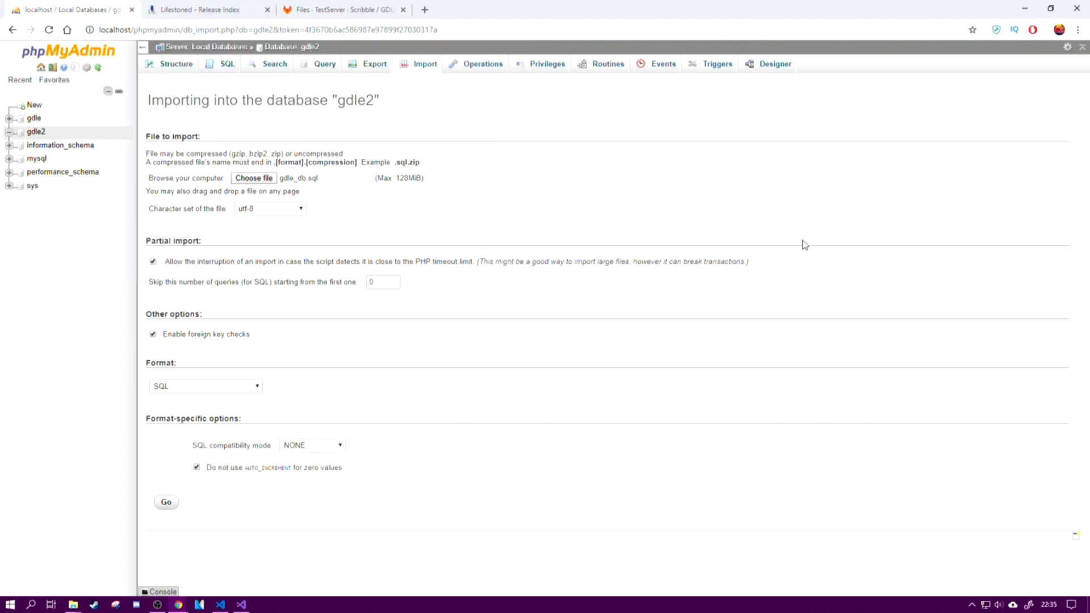
click(168, 502)
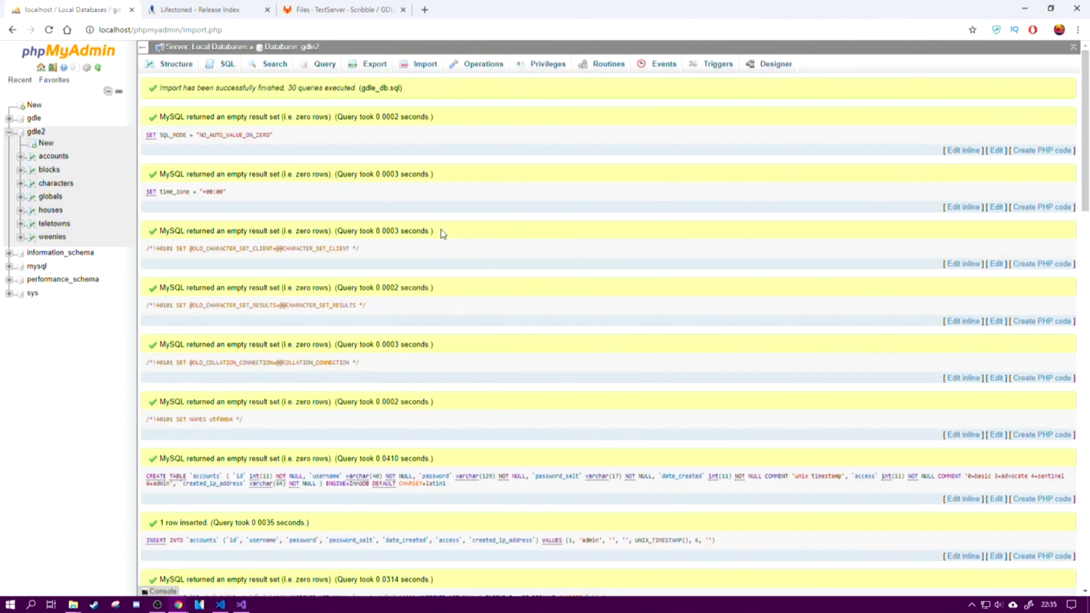
scroll(465, 266, down, 10)
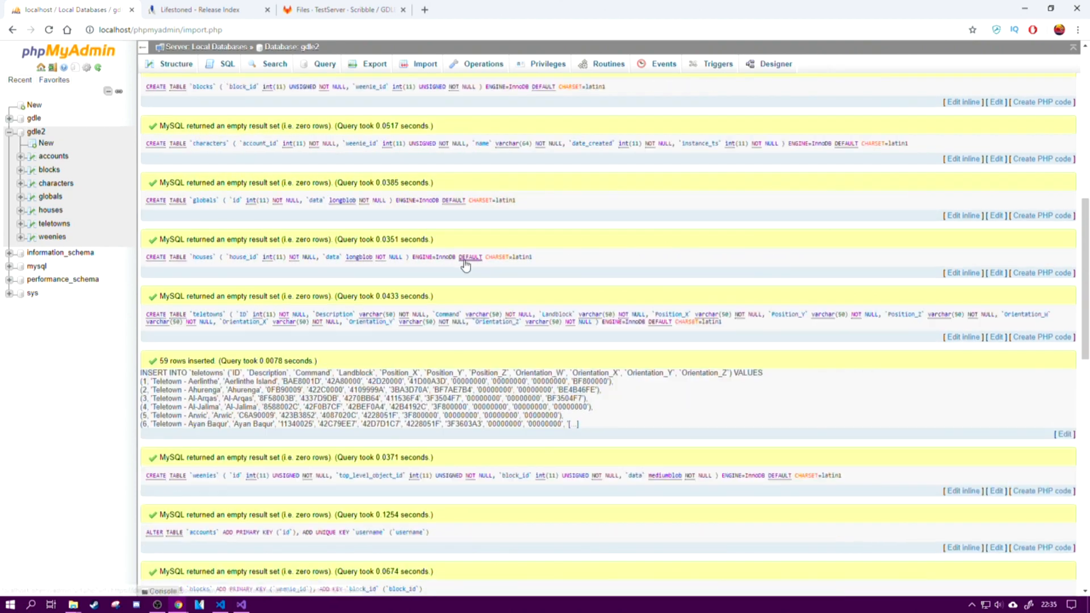
scroll(465, 266, down, 15)
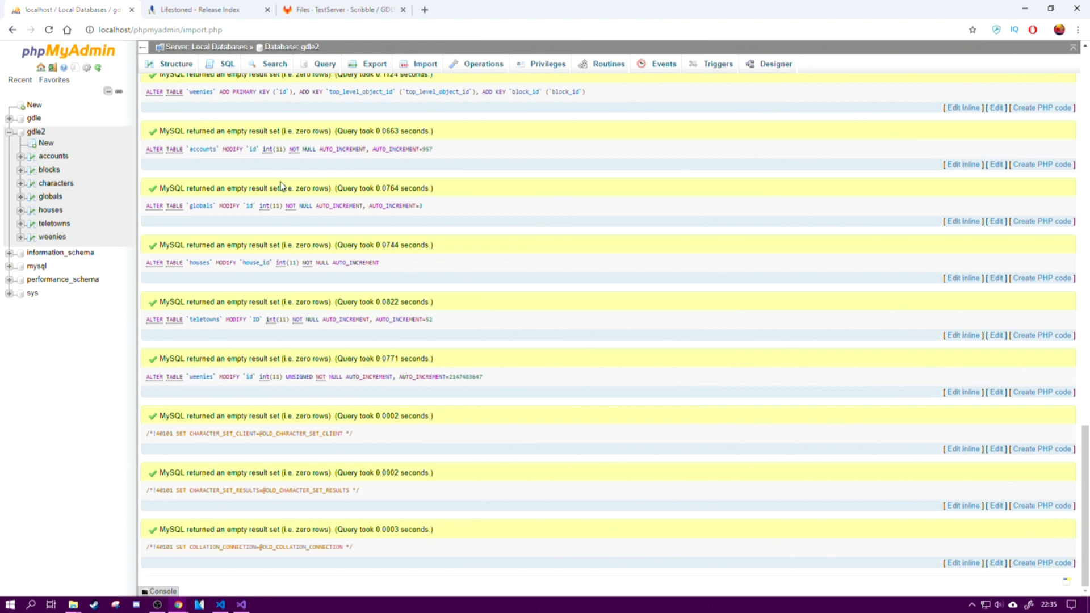
click(415, 66)
click(250, 178)
click(152, 91)
click(156, 79)
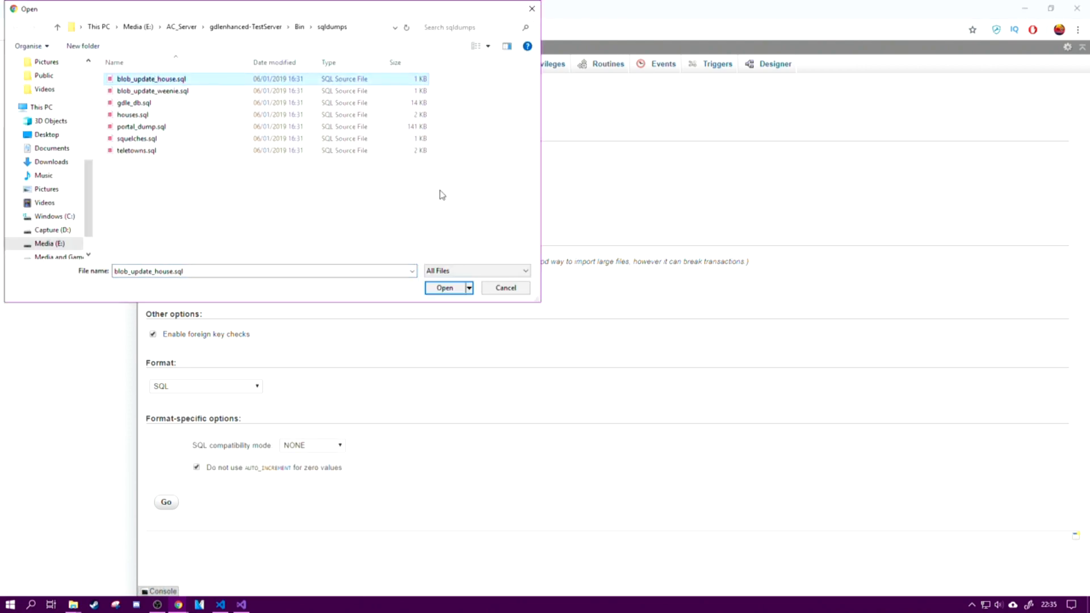
click(505, 288)
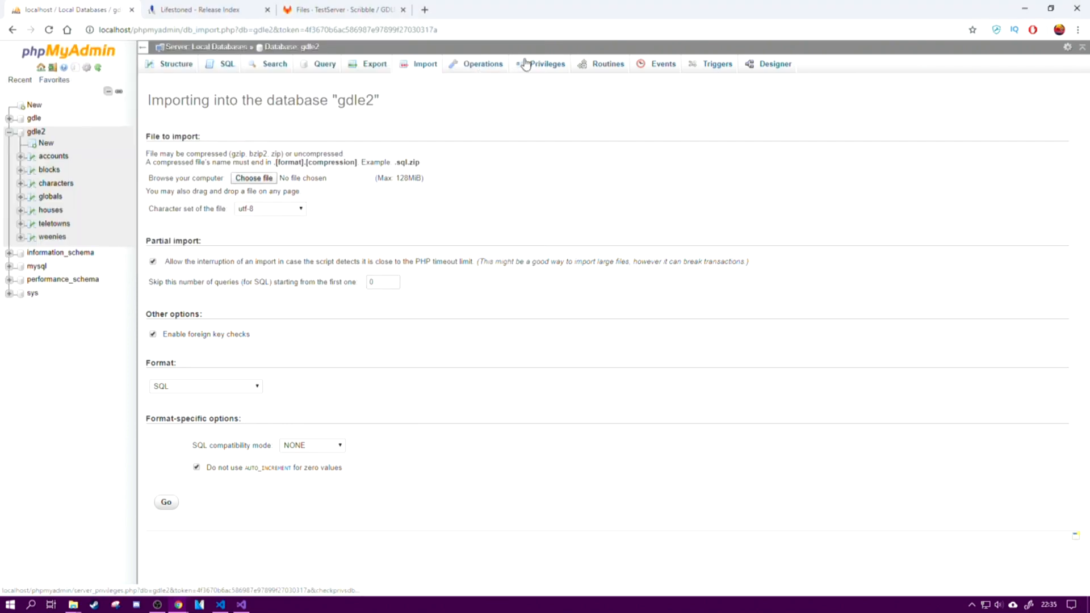
Step: Bring up the SQL query page for gdle2 and open blob_update_house.sql from the sqldumps folder in Visual Studio Code
click(215, 69)
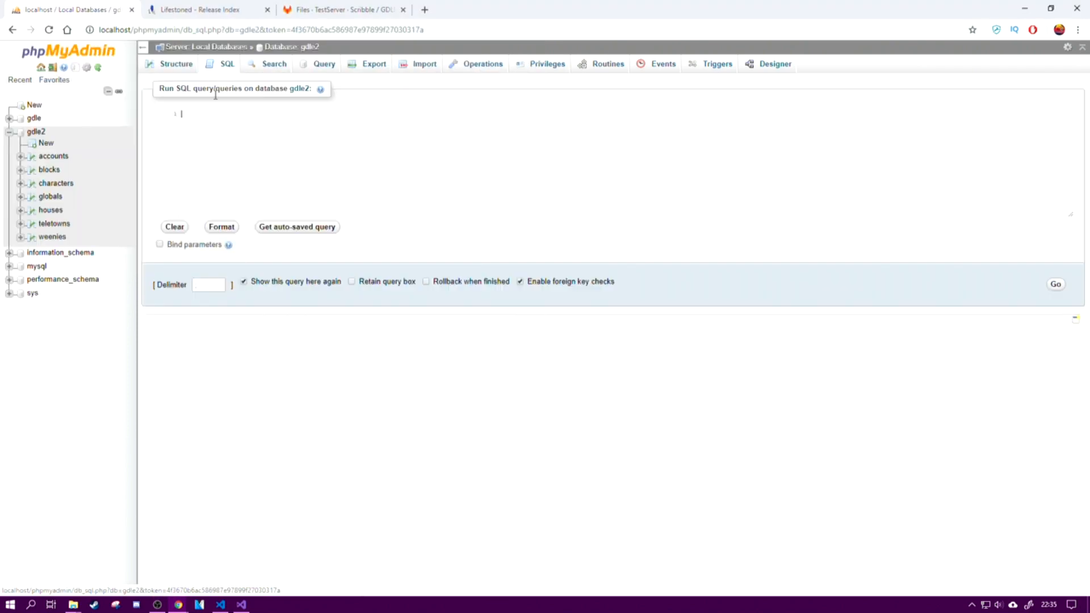
click(80, 605)
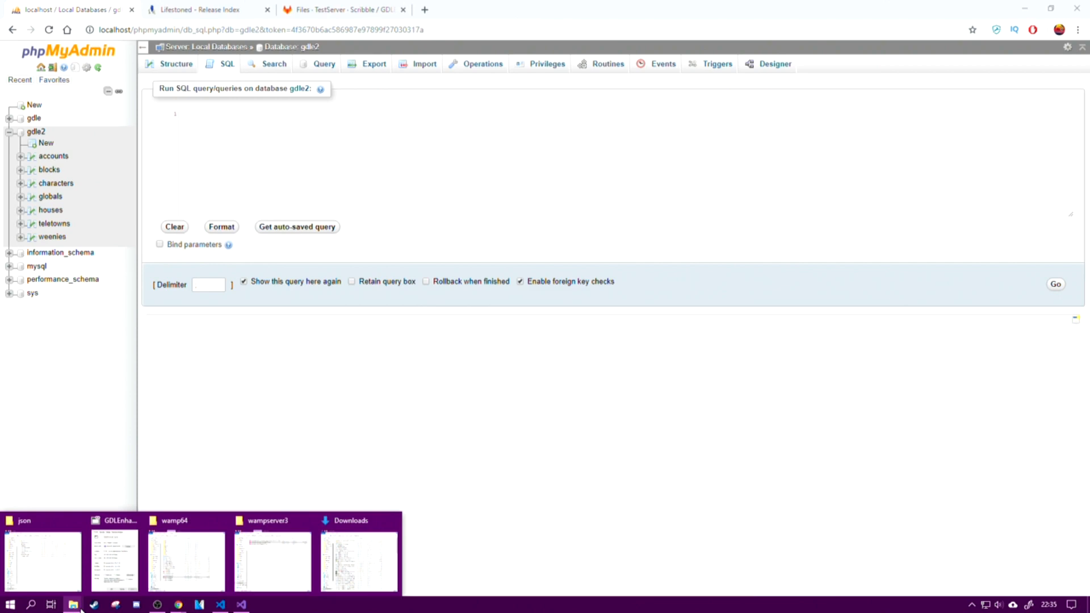
click(44, 544)
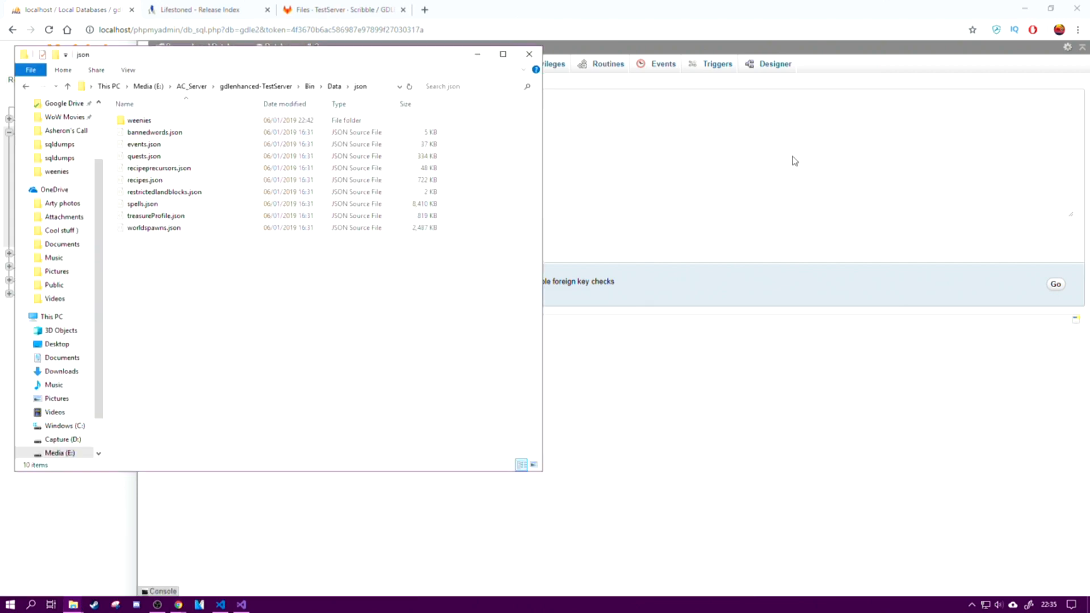
drag(221, 69, 639, 79)
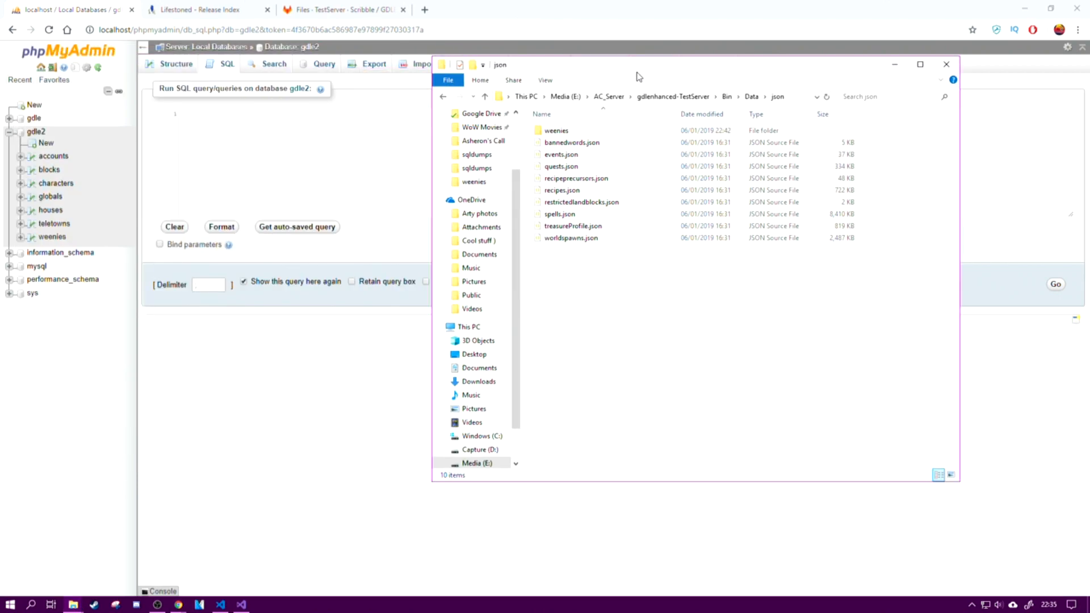
click(726, 96)
double_click(581, 143)
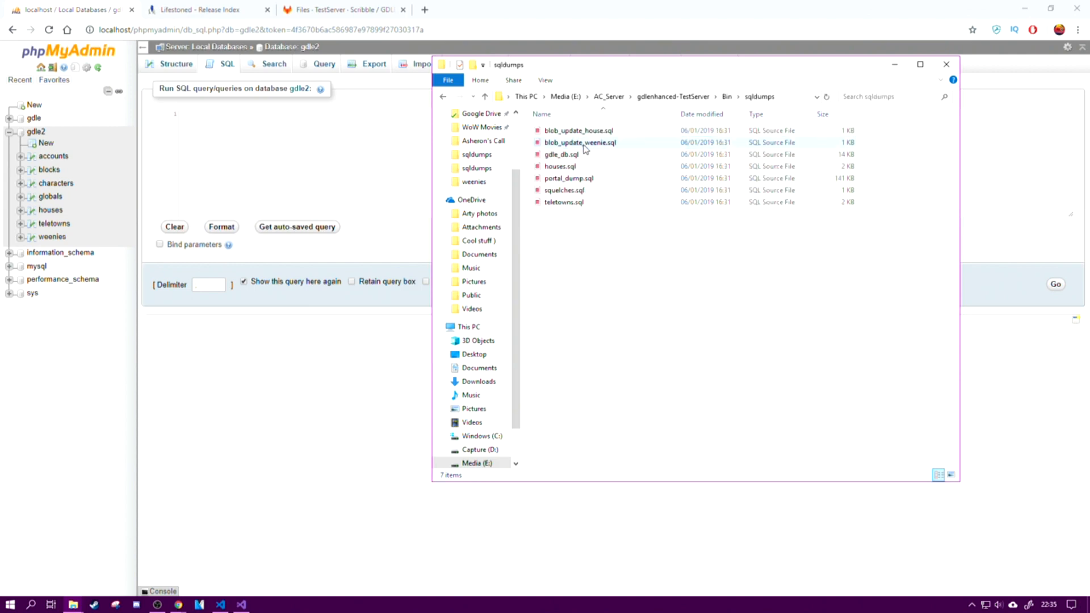
right_click(582, 133)
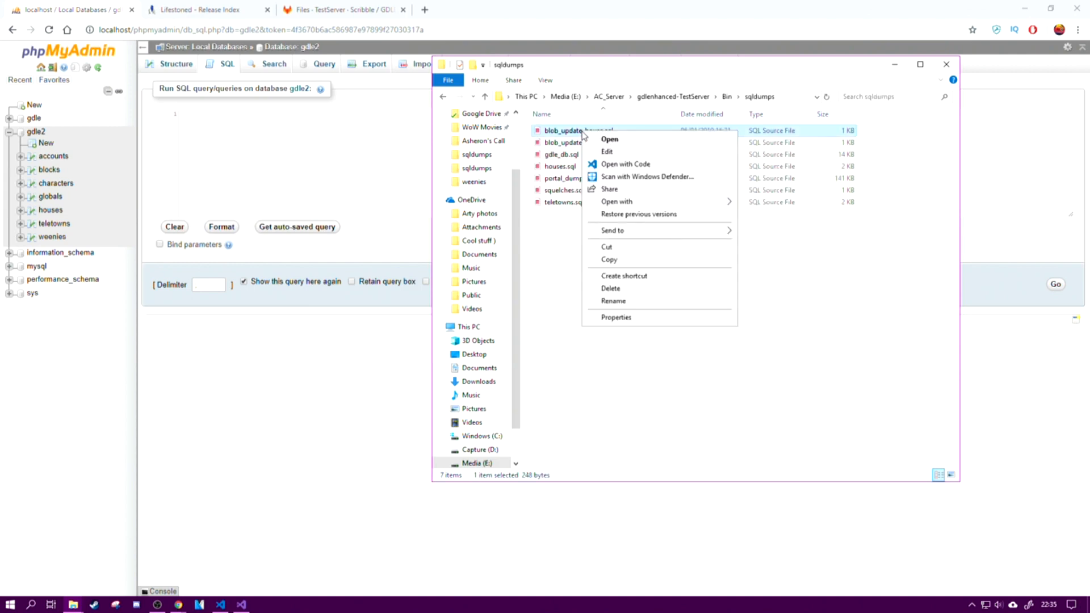
click(610, 164)
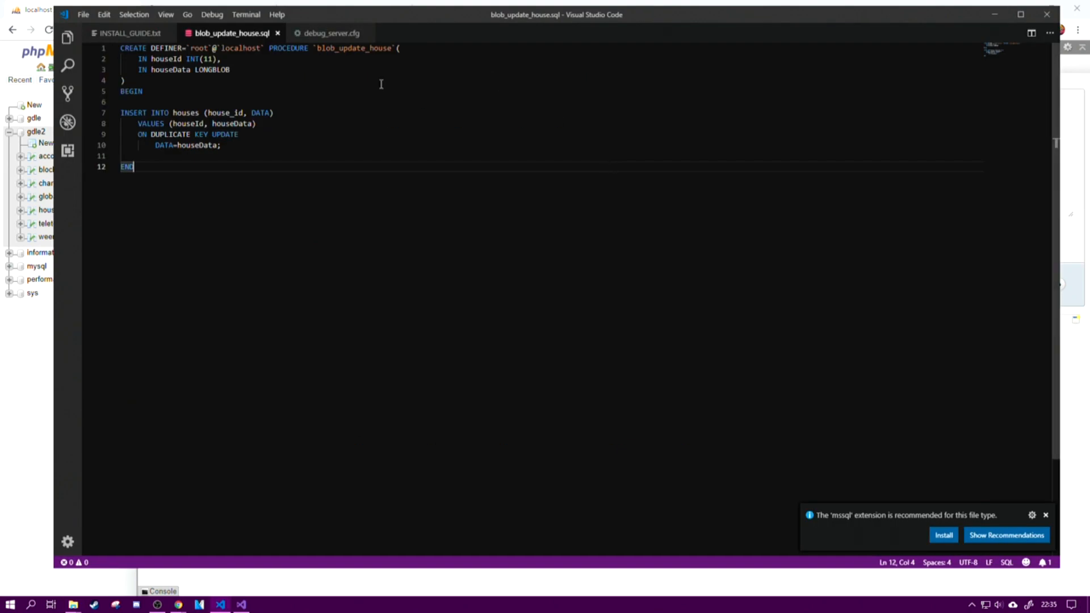
Step: Copy the whole blob_update_house procedure and move the editor window clear of the query area
drag(155, 167, 118, 48)
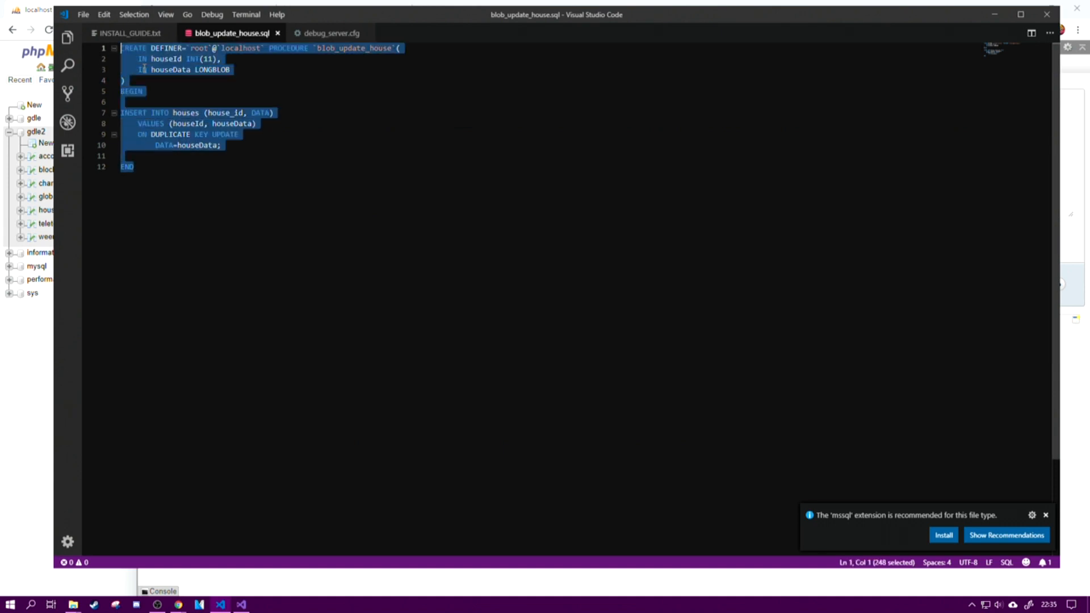
right_click(193, 68)
click(217, 111)
drag(360, 14, 584, 202)
Step: Paste the blob_update_house procedure into the gdle2 SQL query, clear the delimiter and run it
right_click(204, 134)
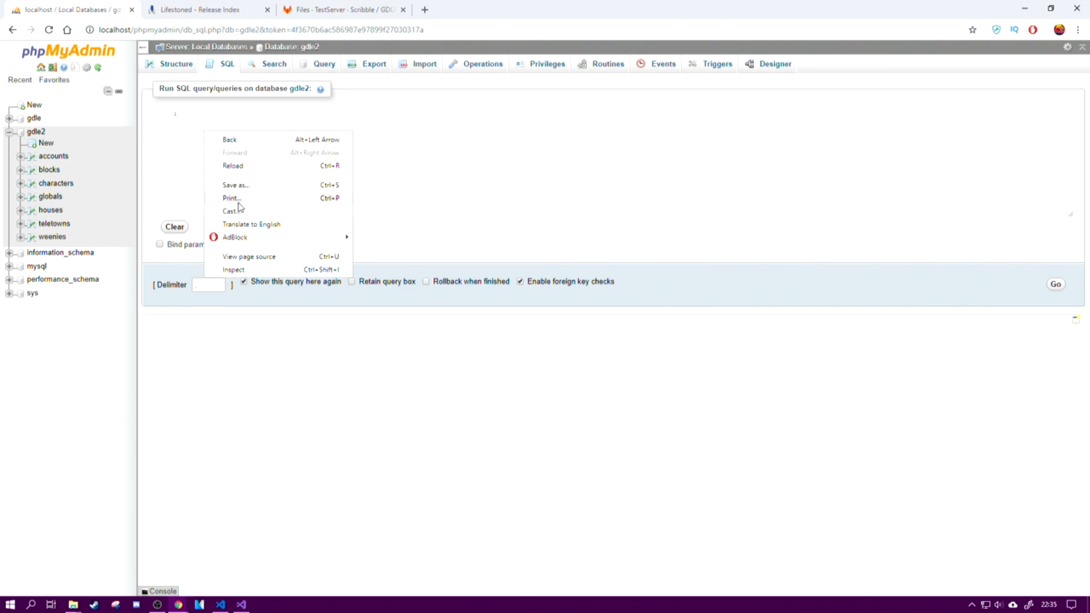
click(196, 128)
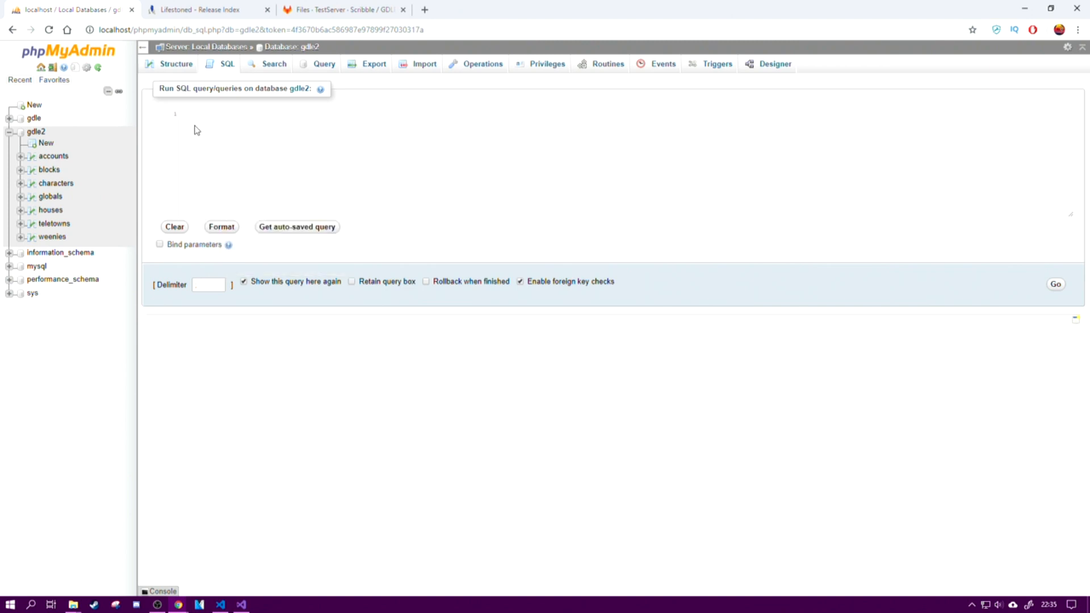
key(ctrl+v)
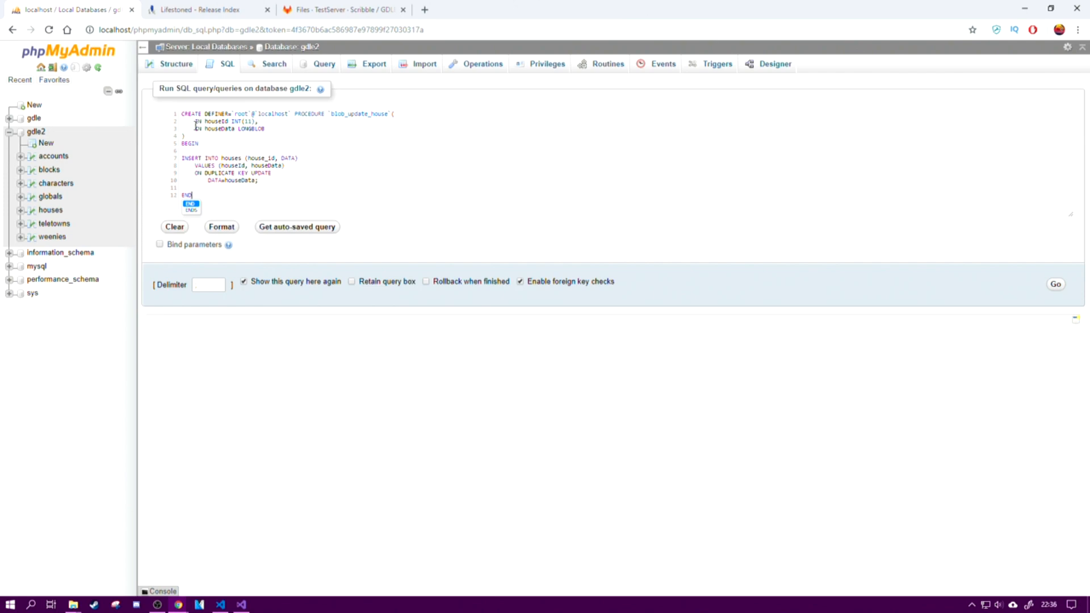
click(206, 285)
click(1056, 290)
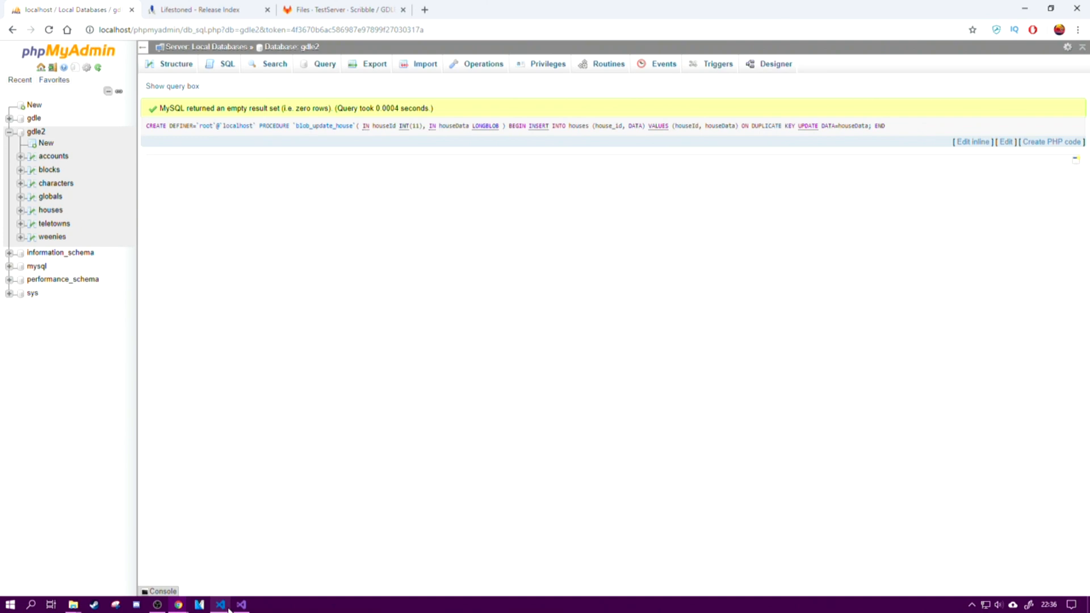
Step: Return to the sqldumps folder and open blob_update_weenie.sql in Visual Studio Code
click(75, 606)
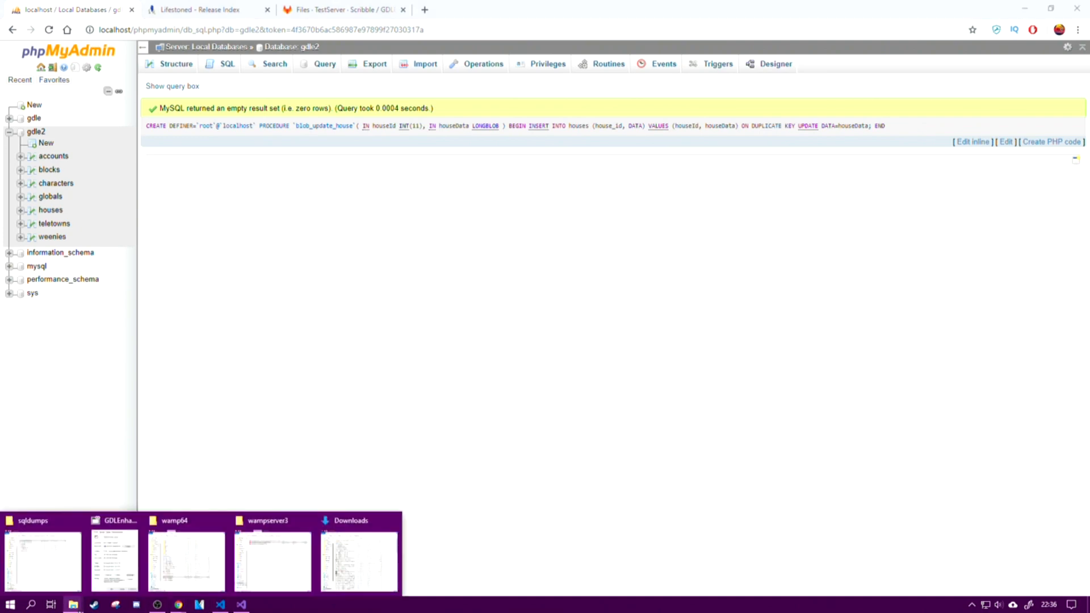
click(72, 540)
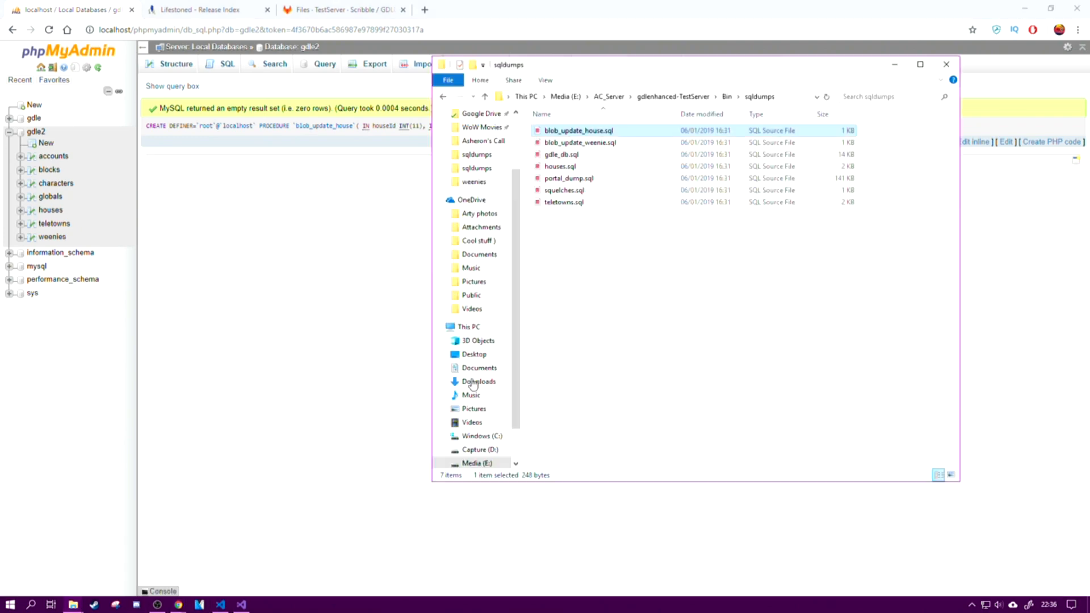
click(589, 147)
right_click(589, 147)
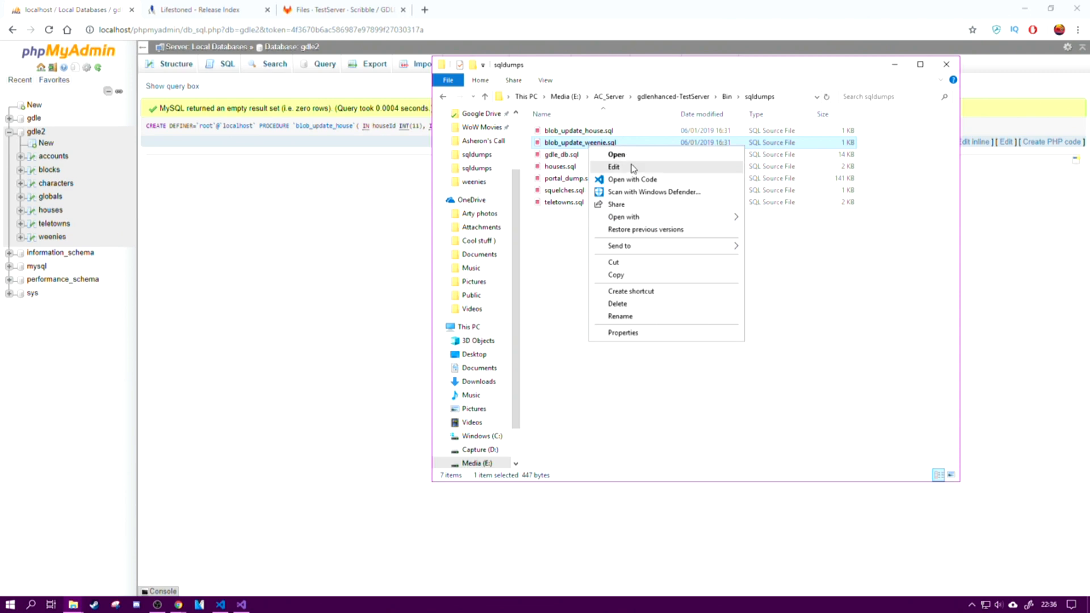
click(633, 179)
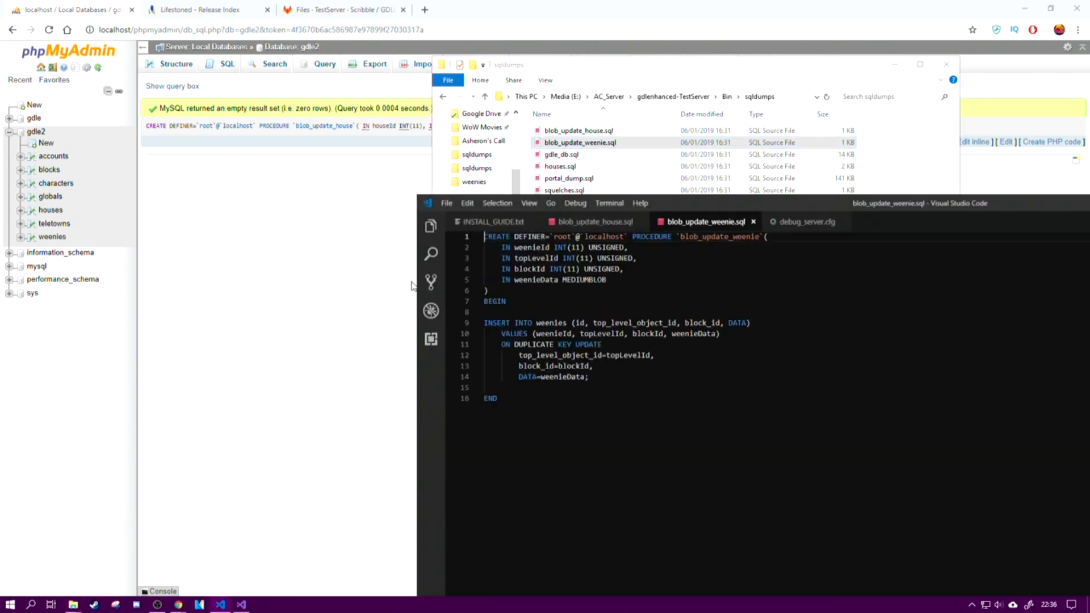
Step: Copy the whole blob_update_weenie procedure into a gdle2 SQL query, clear the delimiter and run it
drag(546, 392, 443, 231)
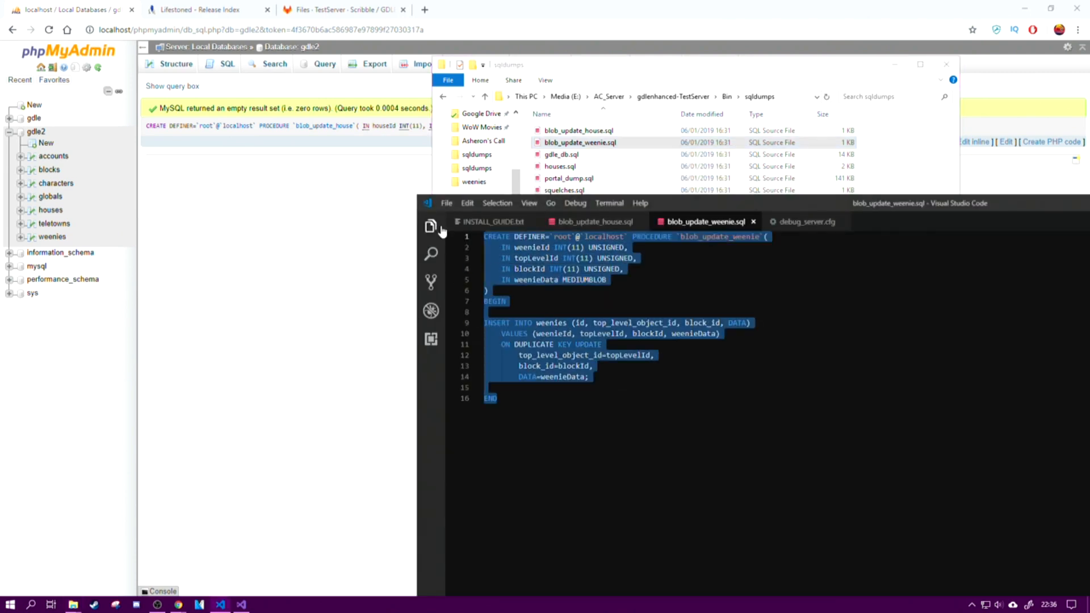
click(286, 203)
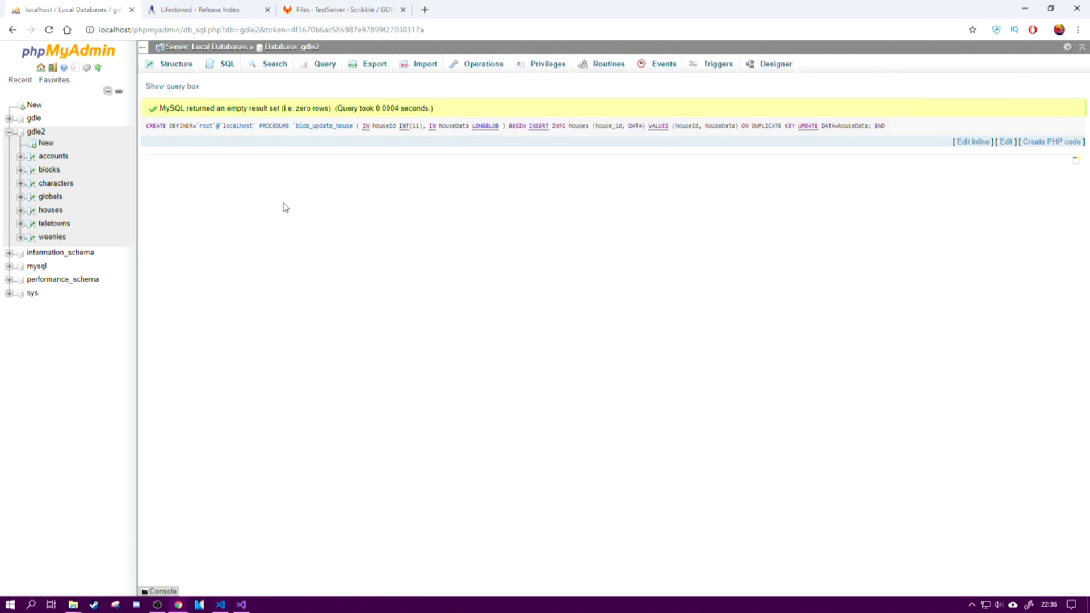
click(219, 73)
click(222, 149)
key(ctrl+v)
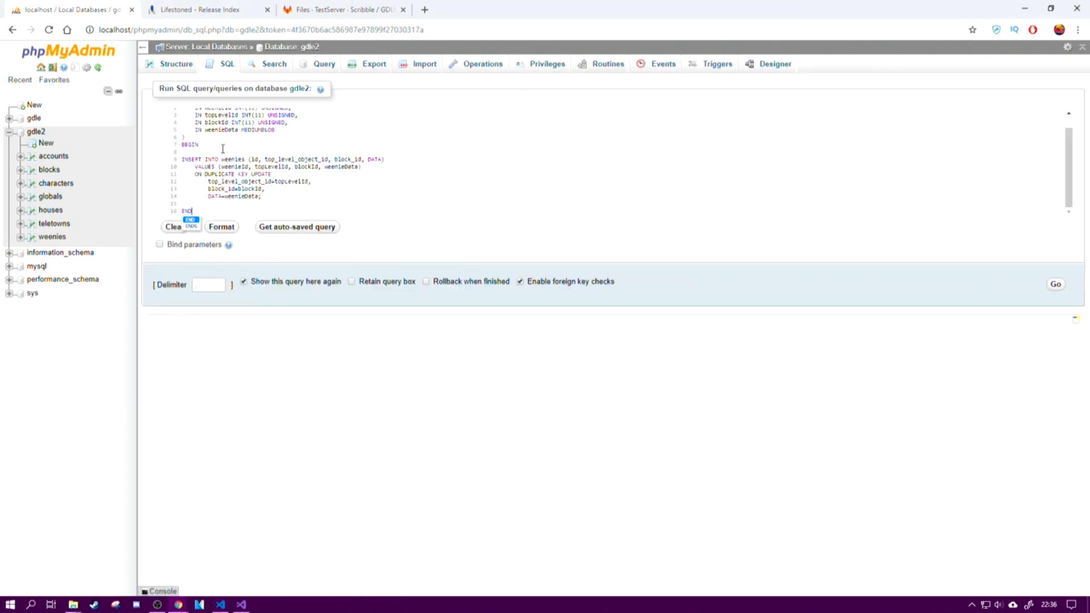
click(181, 289)
click(1056, 284)
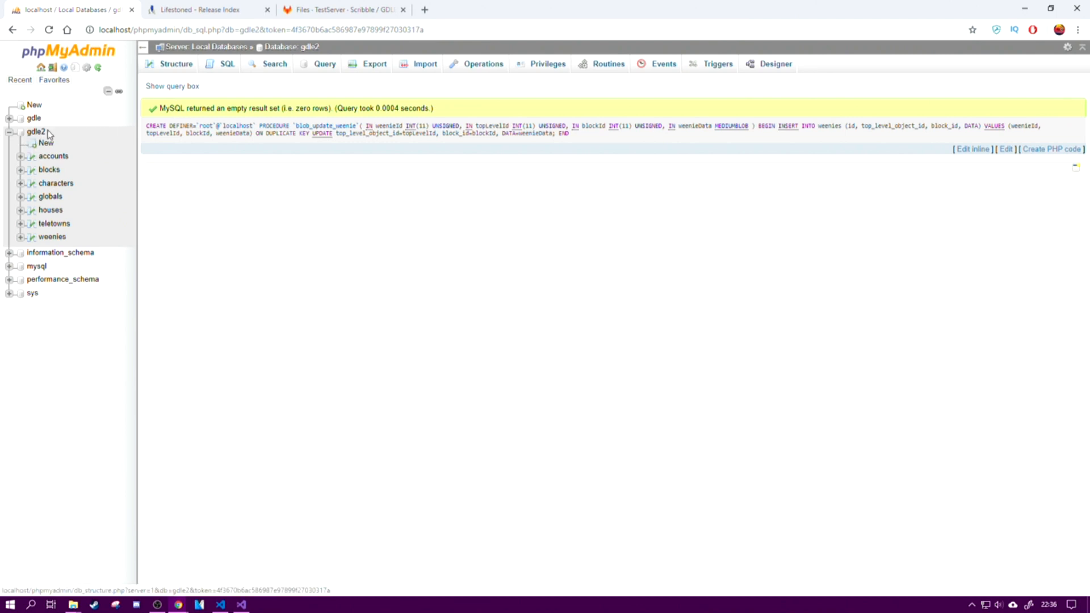
Step: Examine the contents of each gdle2 table: accounts, blocks, characters, globals, houses, teletowns and weenies
click(54, 157)
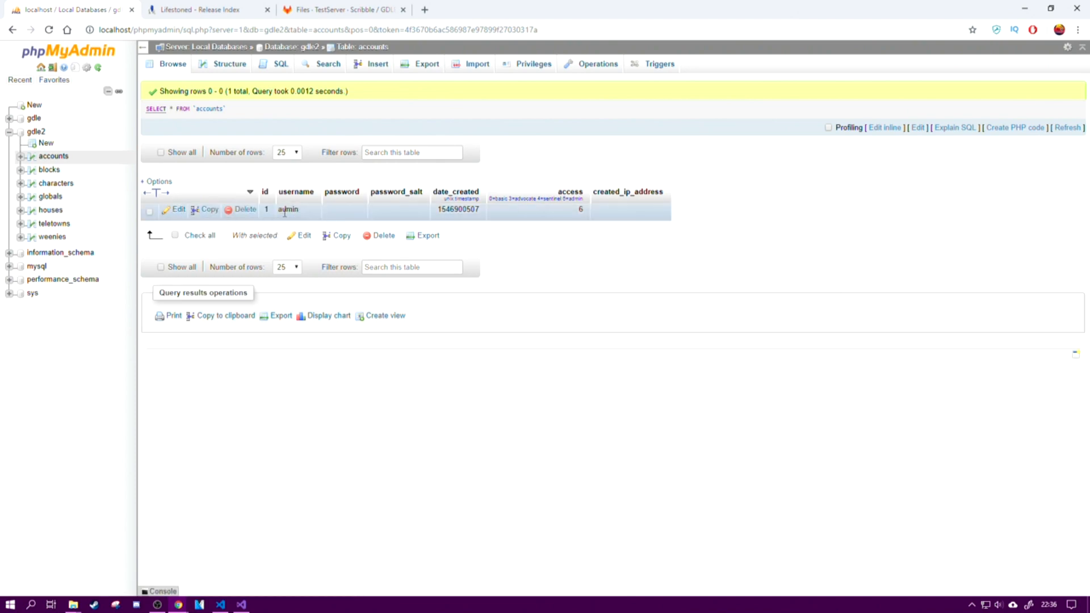
click(49, 171)
click(51, 184)
click(49, 197)
click(49, 211)
click(54, 224)
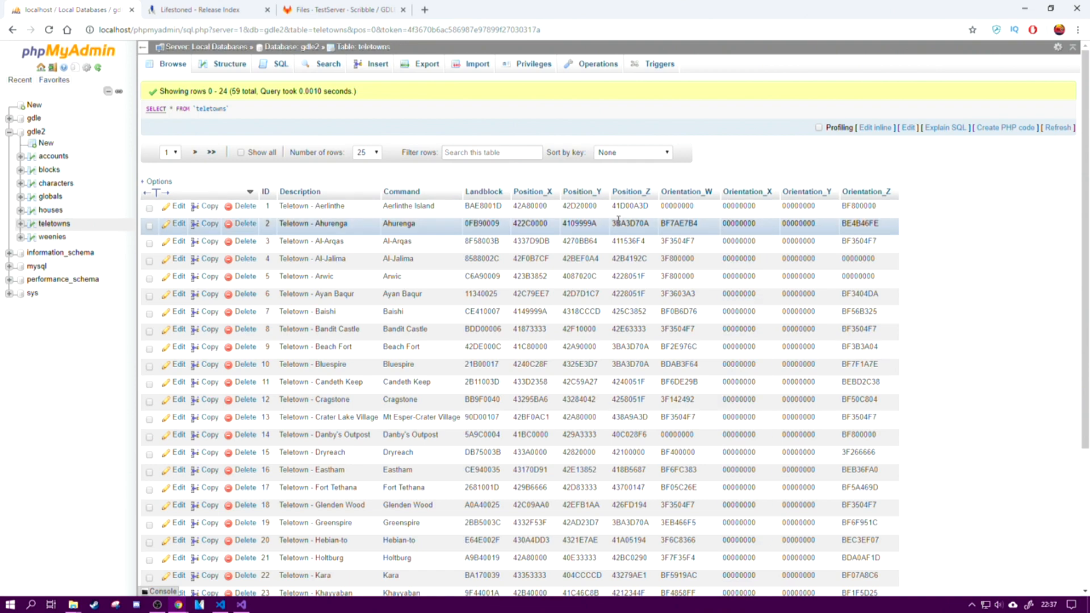
scroll(624, 267, down, 4)
scroll(624, 267, up, 4)
scroll(511, 170, down, 2)
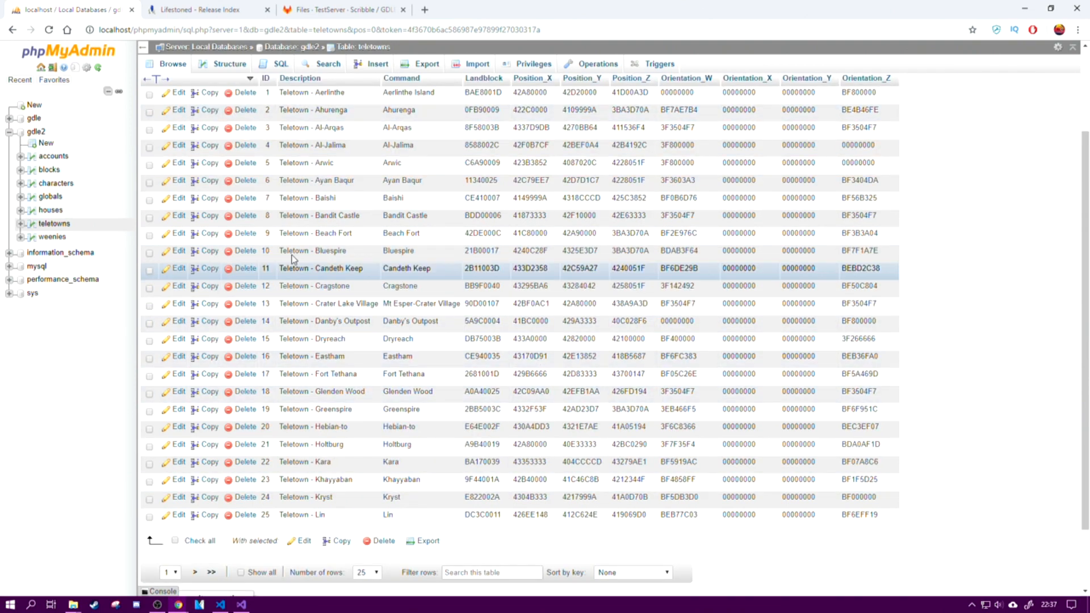
click(57, 238)
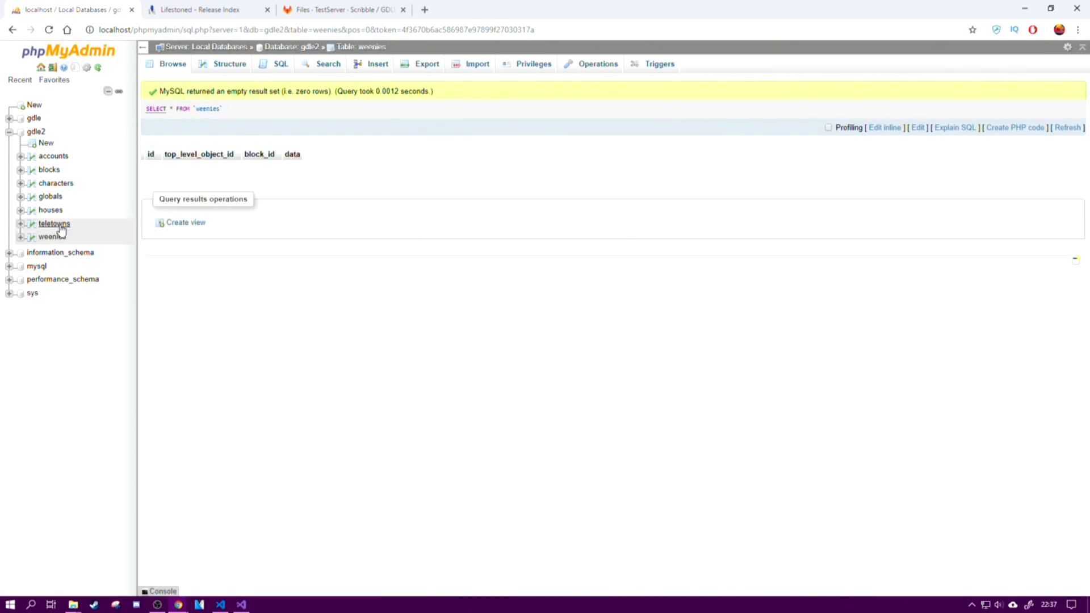
click(59, 225)
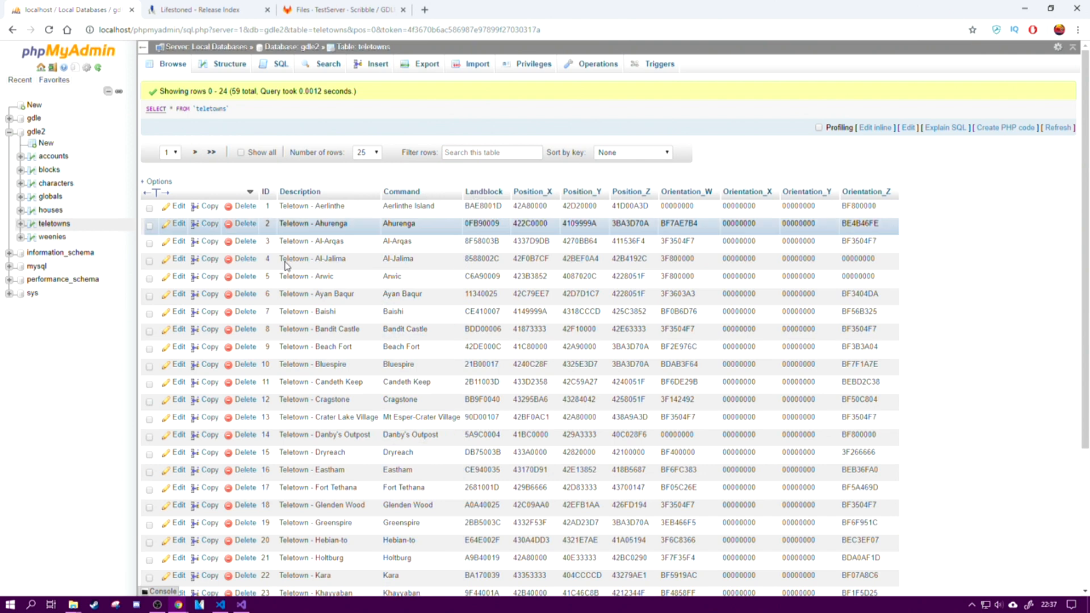
click(53, 237)
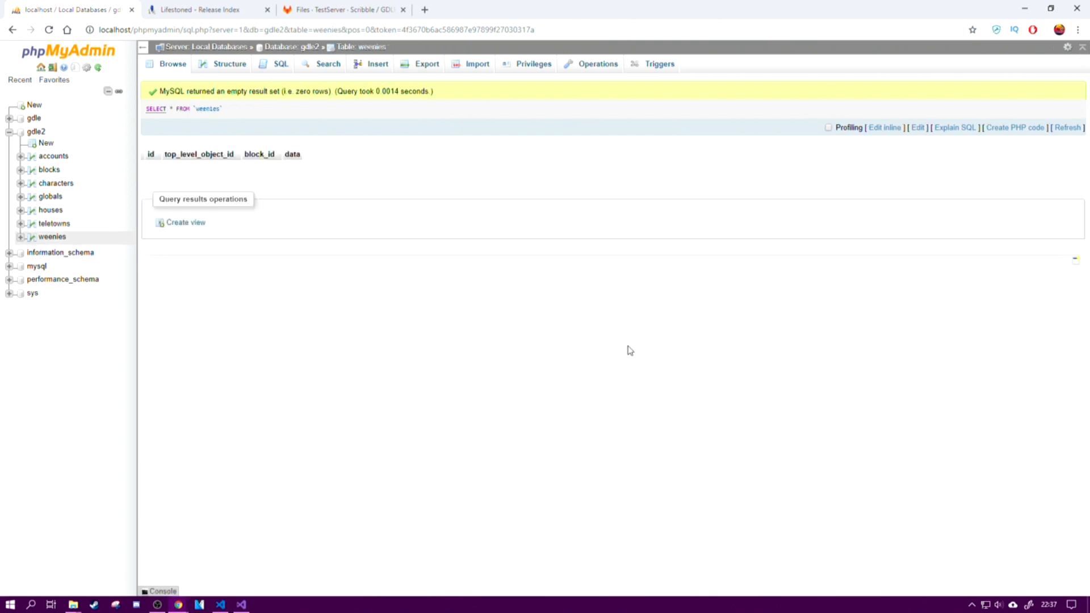
click(59, 162)
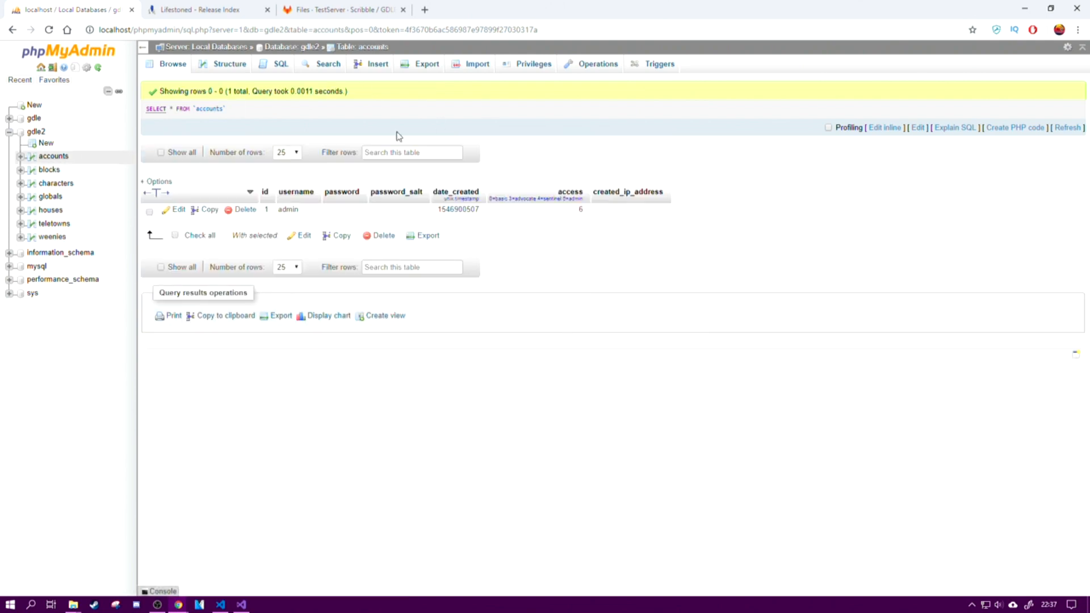
click(48, 170)
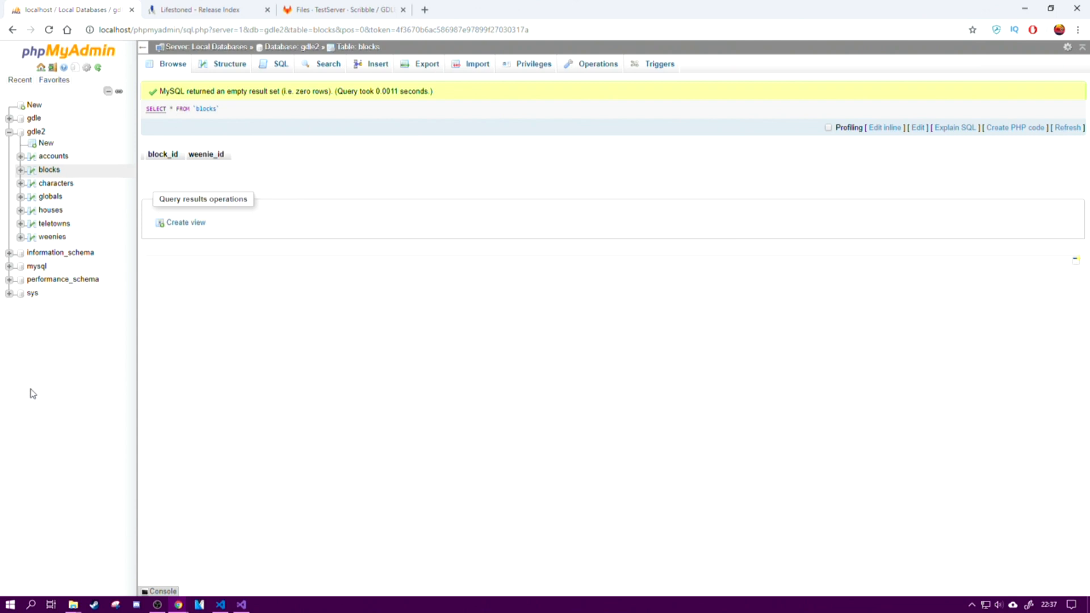
Step: Bring back the sqldumps folder window and go to the Bin folder of gdlenhanced-TestServer
click(74, 605)
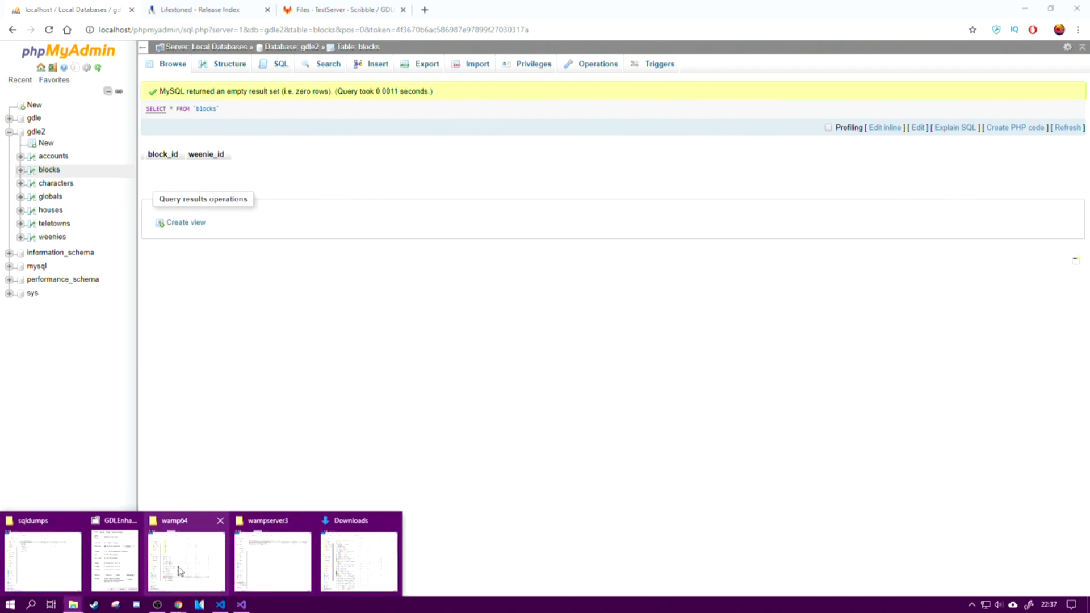
click(42, 559)
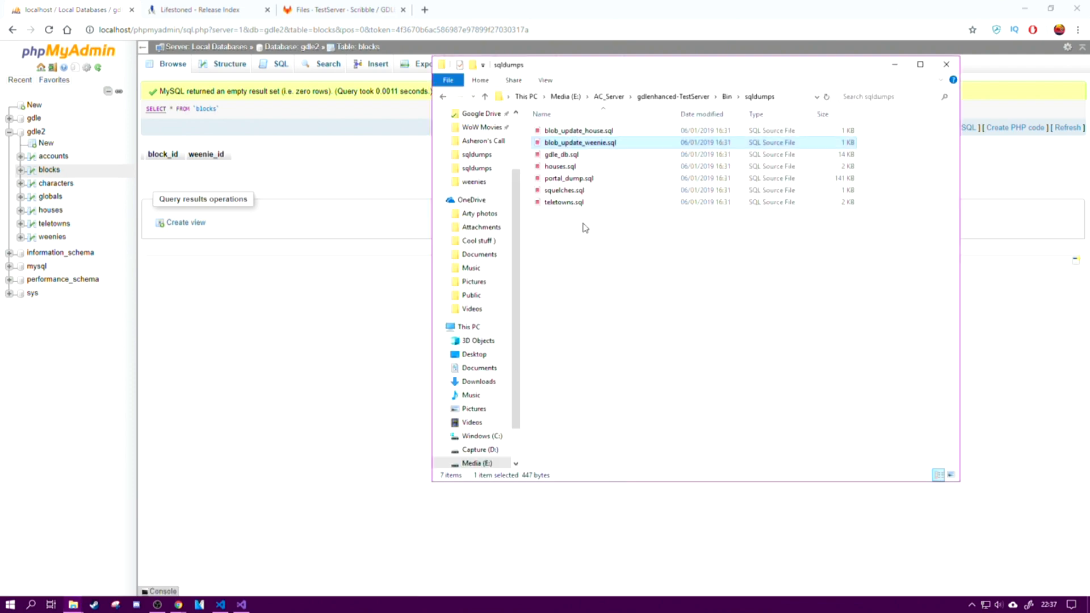
click(687, 96)
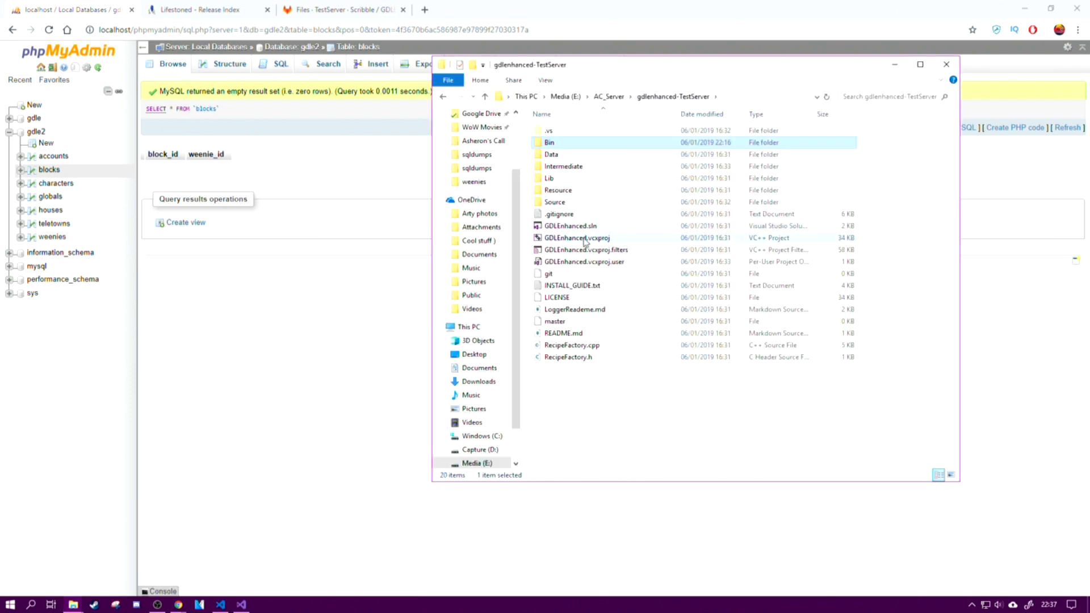
double_click(605, 144)
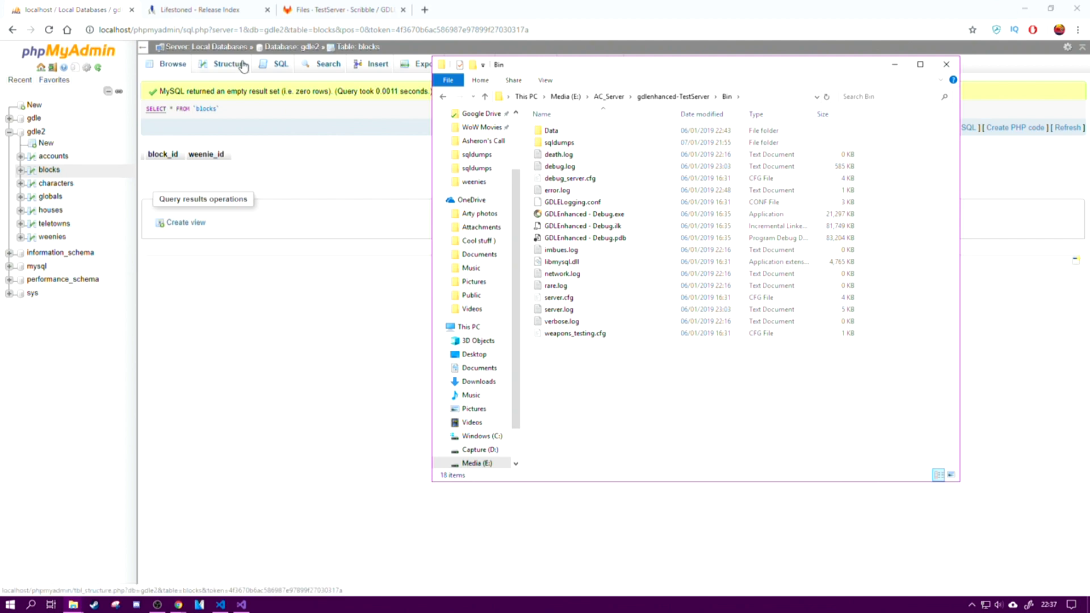
Step: View the server's list of databases in phpMyAdmin, and launch GDLEnhanced - Debug.exe from the Bin folder
click(187, 49)
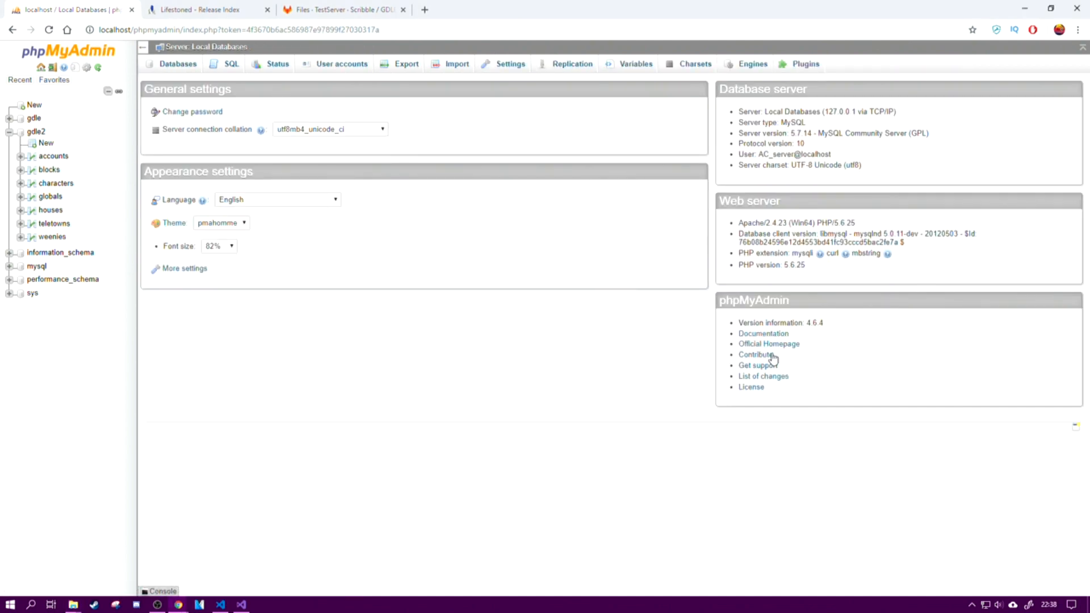
click(173, 67)
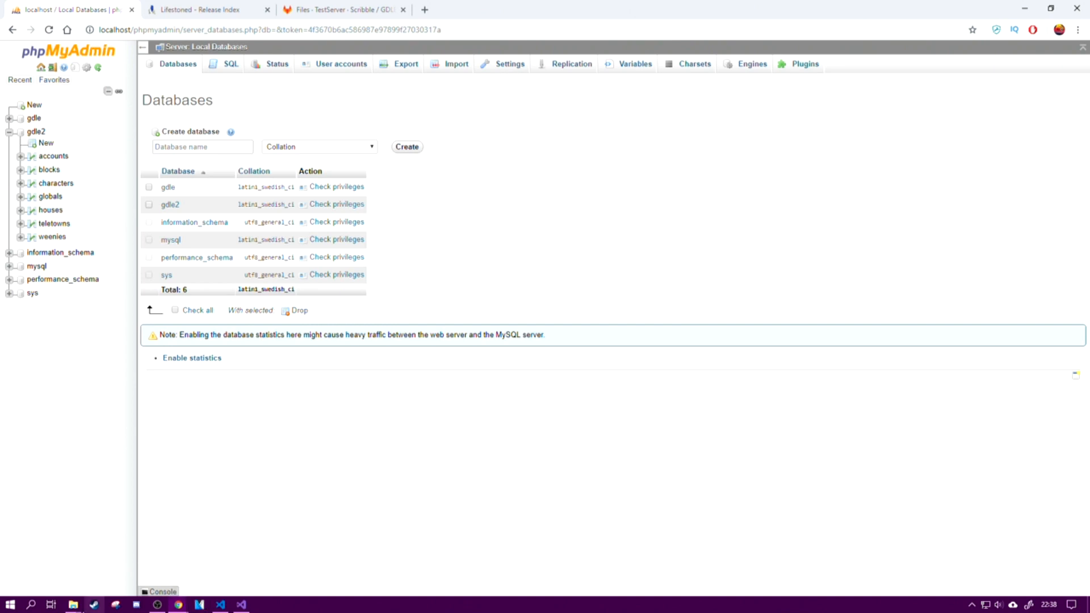
click(1023, 13)
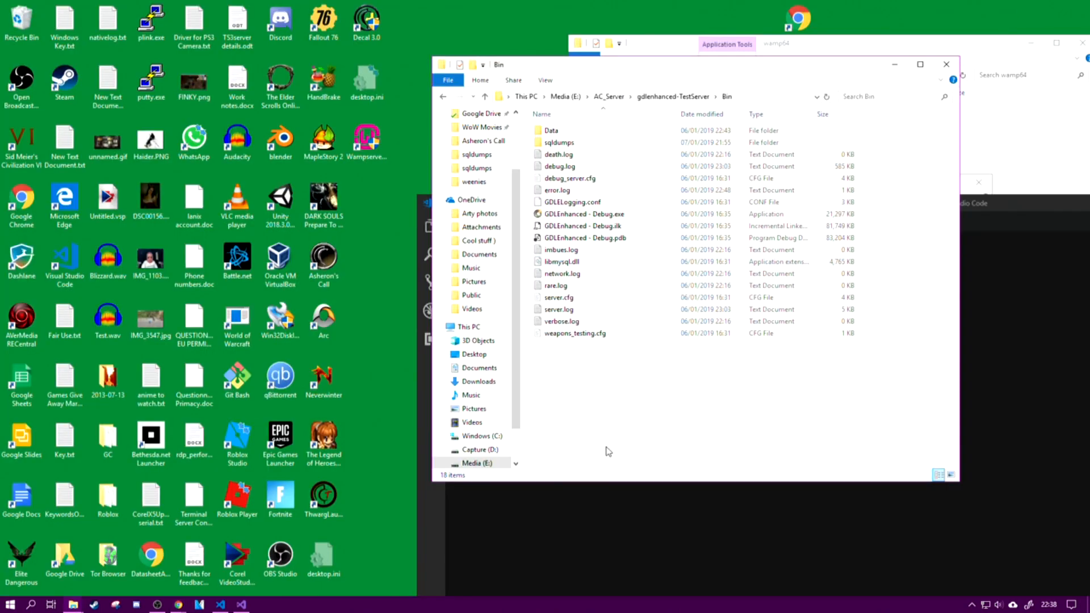
click(590, 215)
key(Return)
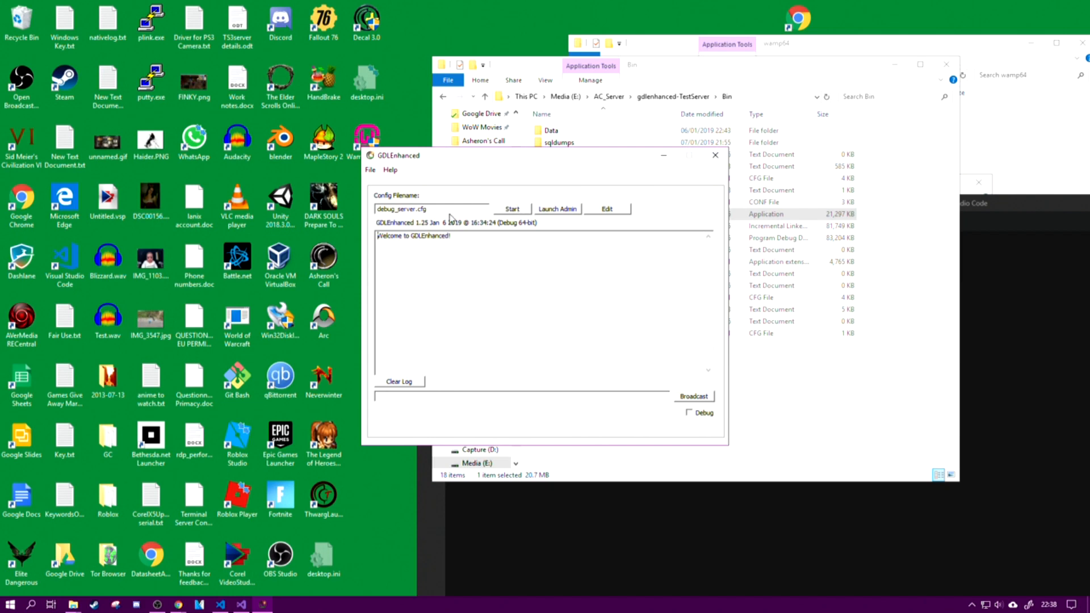
Step: Try to set database_name to gdle2 in debug_server.cfg, and close the file without saving the edit
click(623, 210)
double_click(564, 323)
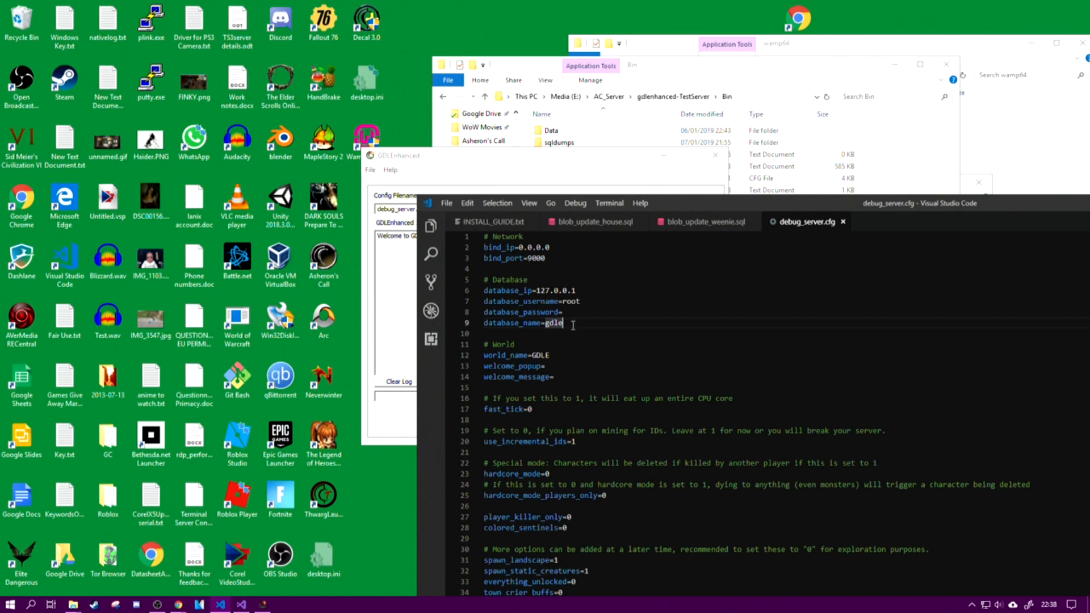
text(gdle2)
drag(703, 198, 346, 29)
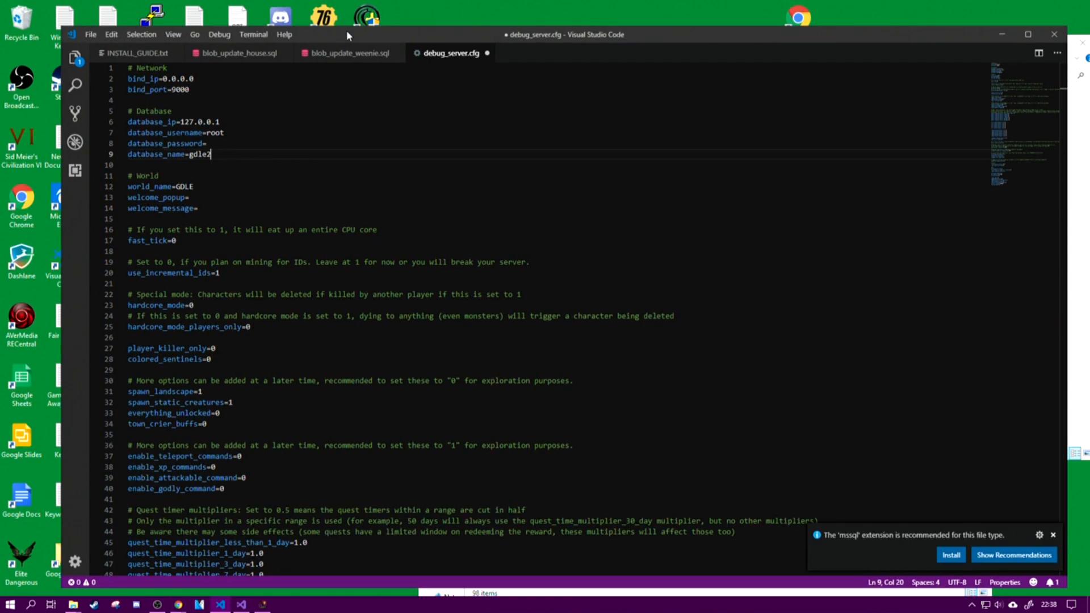
click(97, 35)
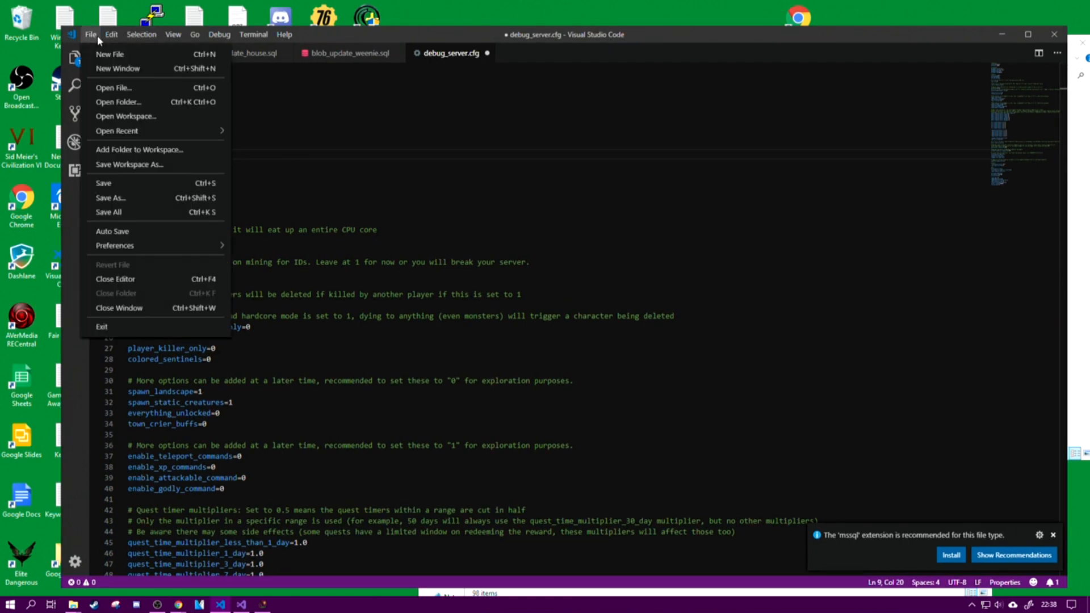
click(365, 144)
double_click(214, 155)
key(Down)
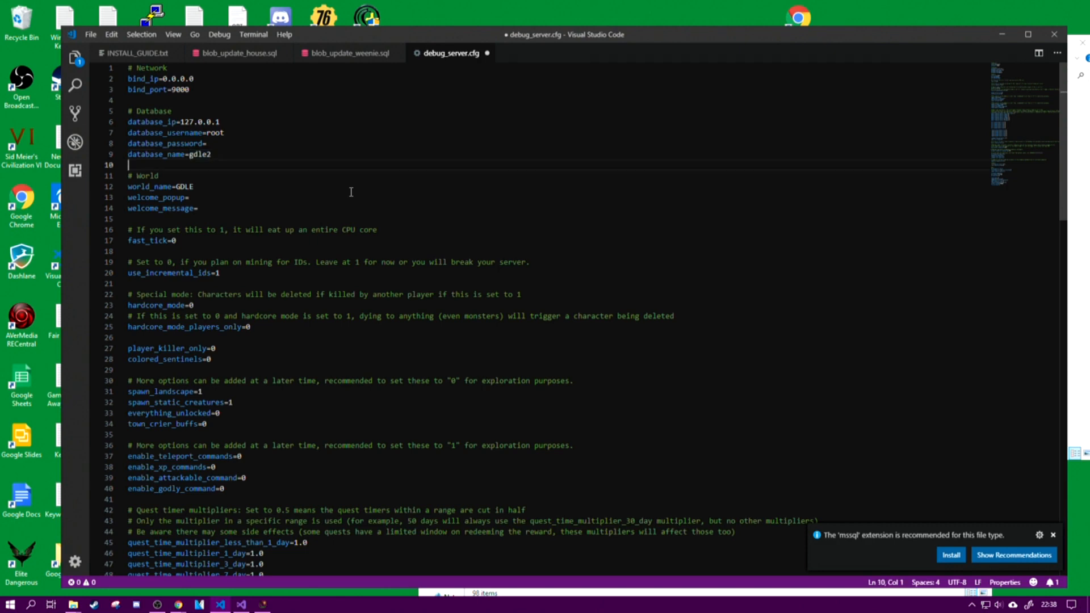
key(Left)
click(487, 54)
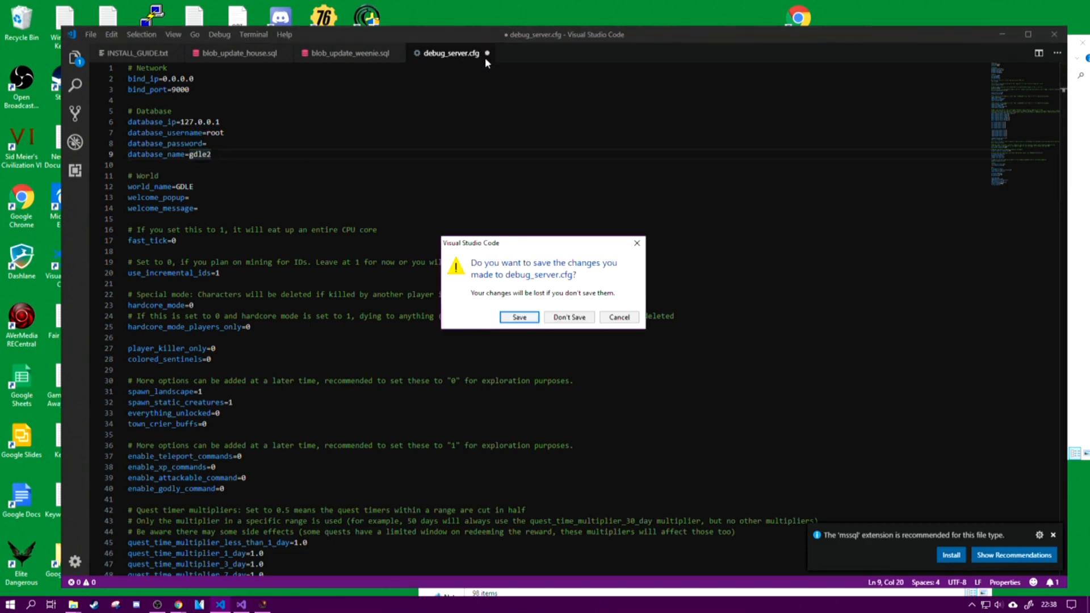
click(554, 320)
Step: Minimise the code editor and start the GDLEnhanced server with debug_server.cfg
click(1001, 34)
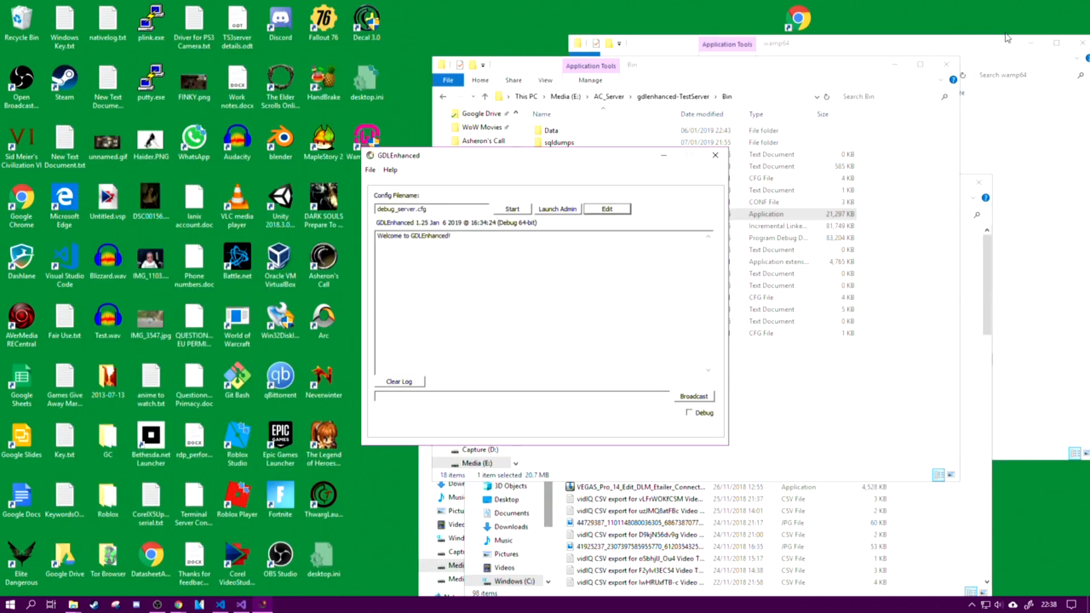
click(518, 213)
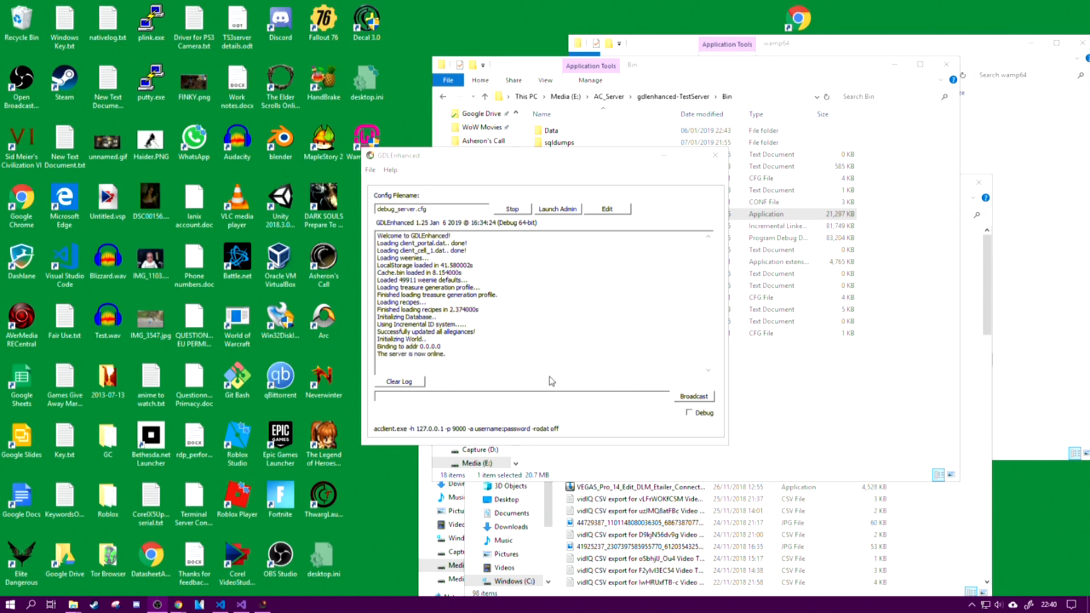
Step: Open ThwargLauncher from the desktop, dismiss its help window and change it to the advanced view
click(333, 489)
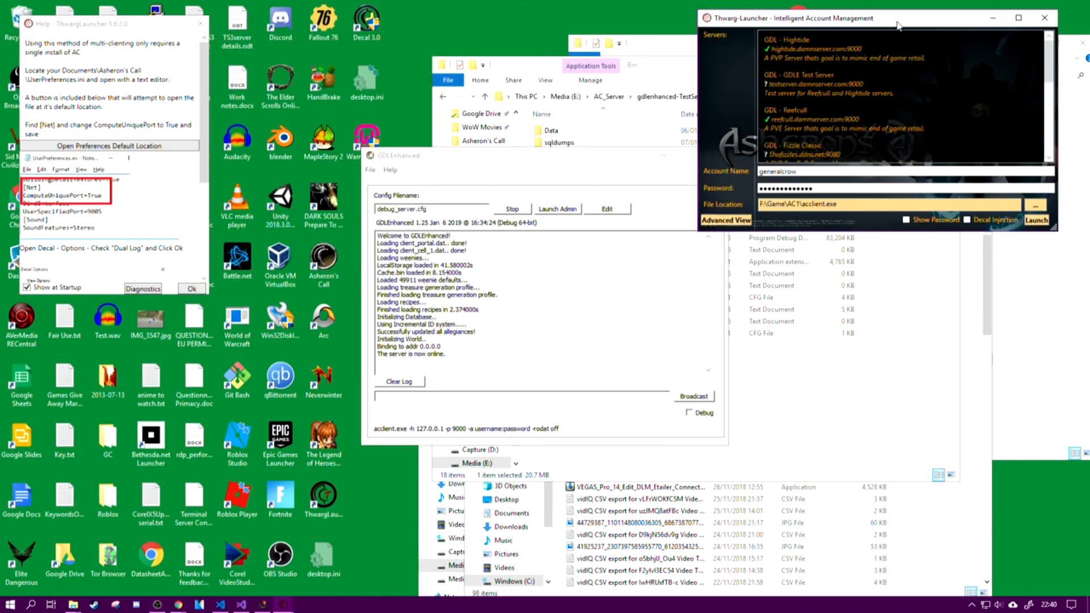
drag(898, 25, 789, 69)
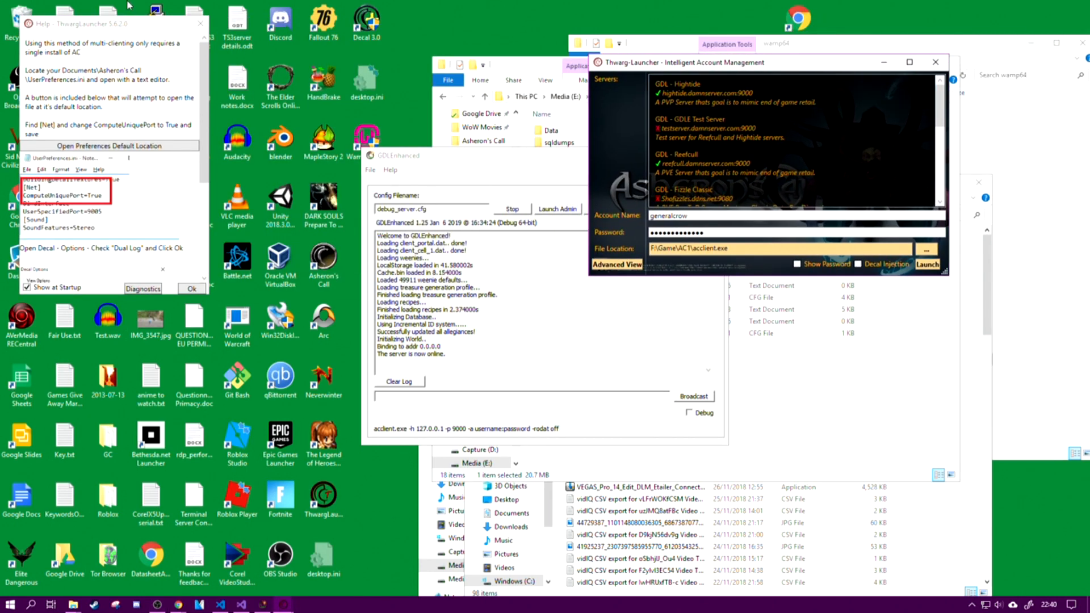
click(200, 24)
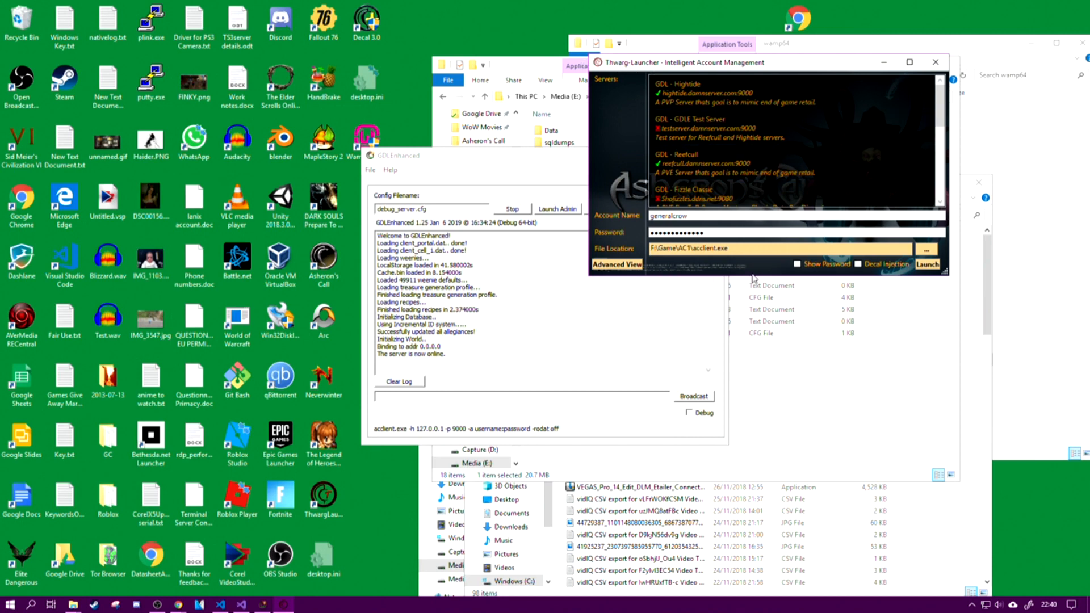
click(613, 264)
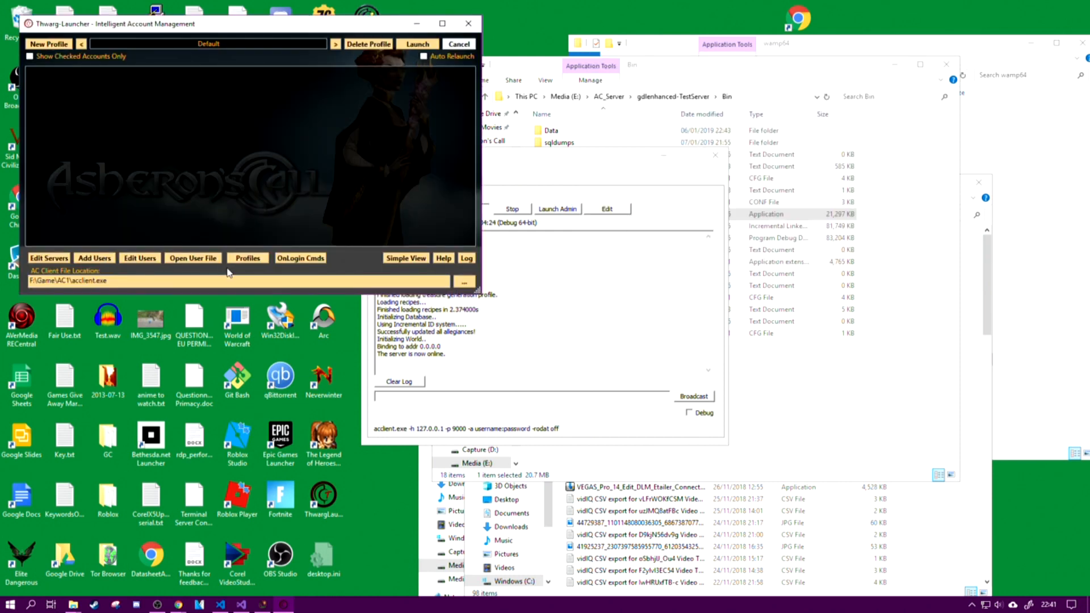
Step: Open the launcher's server list and examine the Main server's address, Rodat and Secure settings
click(49, 259)
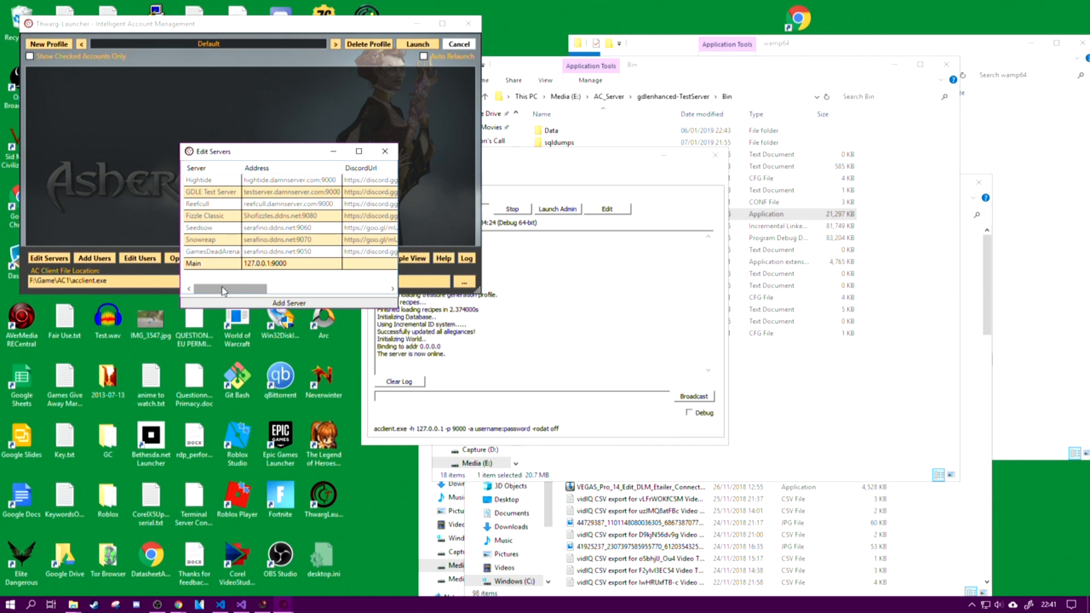
drag(273, 157, 396, 208)
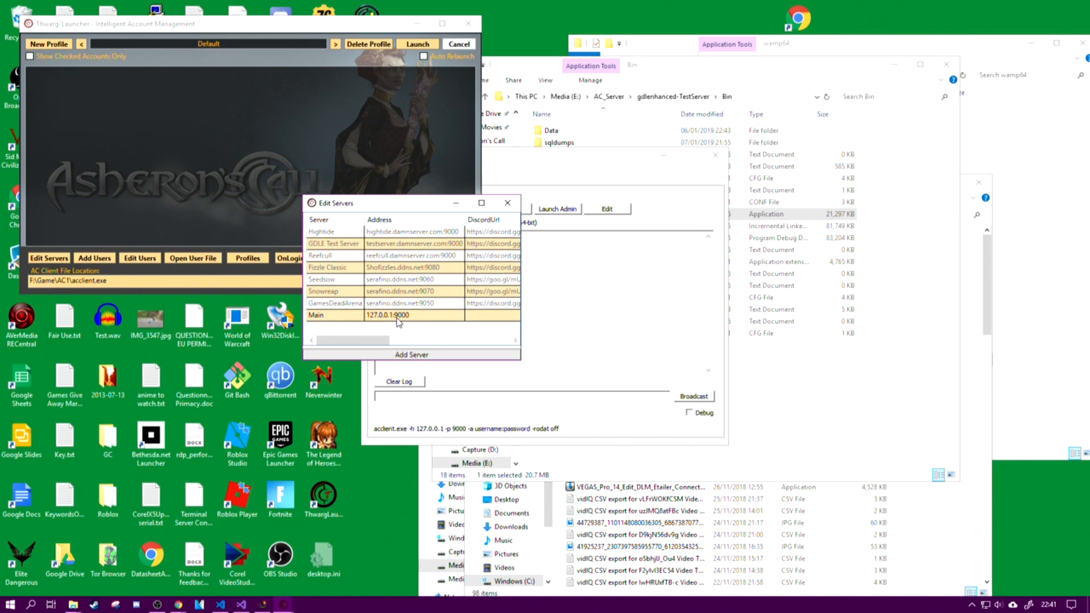
drag(371, 340, 500, 350)
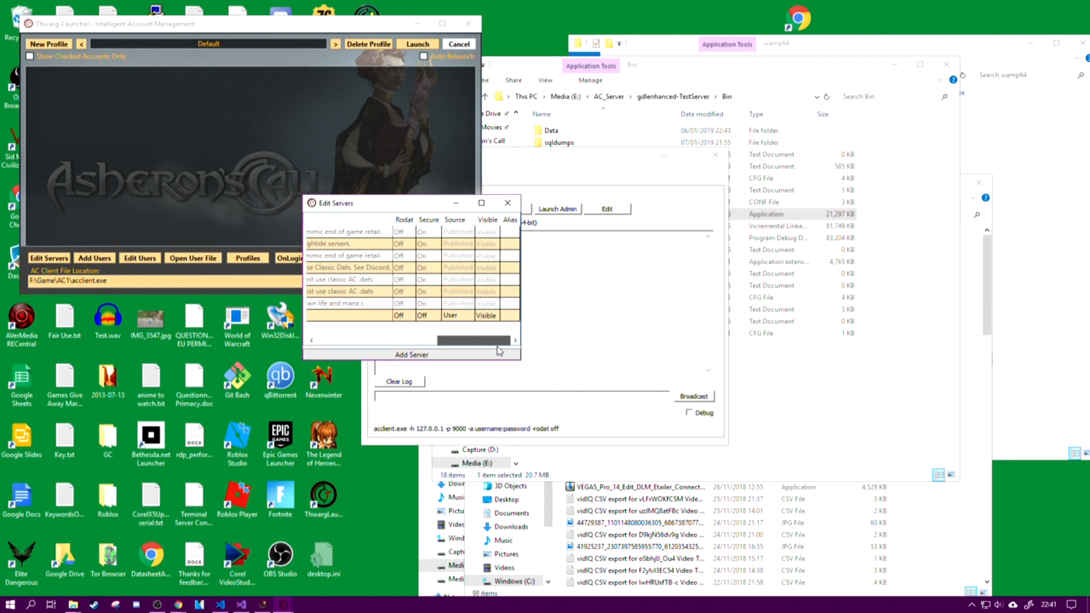
drag(497, 346, 304, 339)
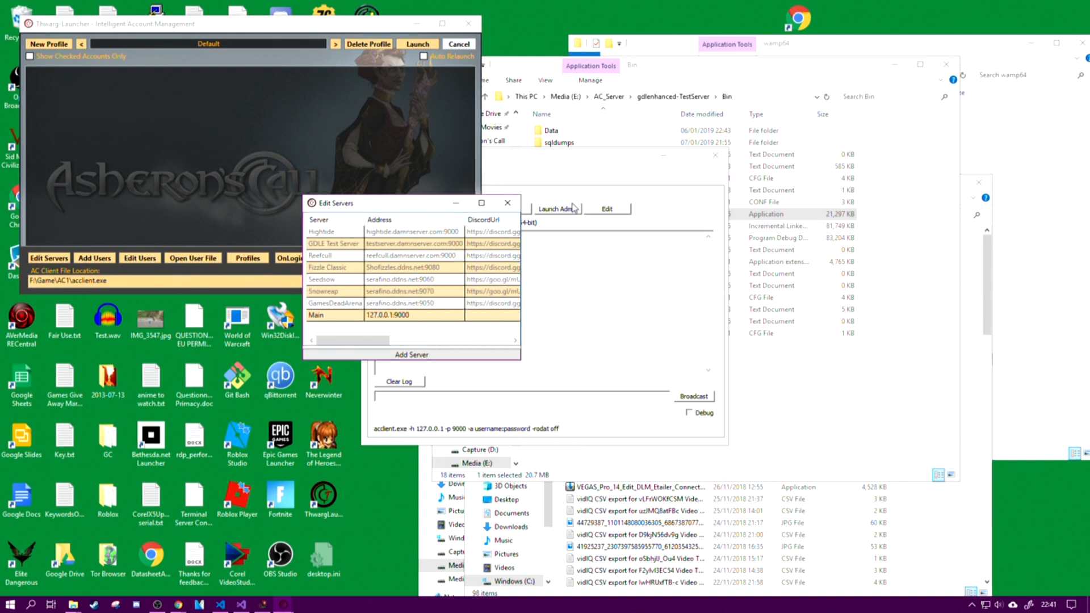
Step: Launch the game client on the local Main server from the launcher's simple view and enter the world with the existing character
click(507, 202)
click(406, 259)
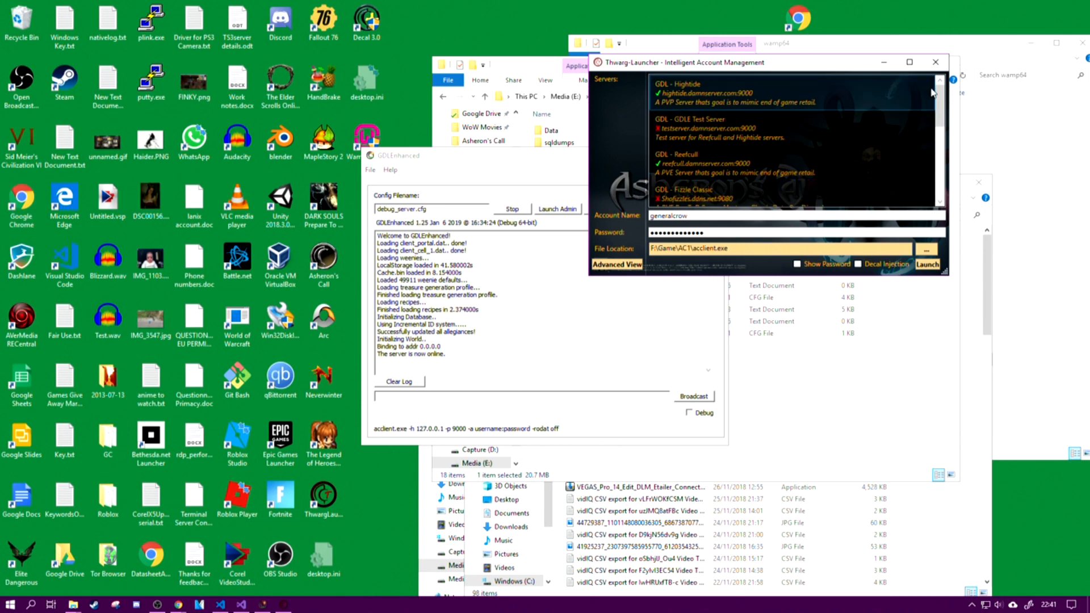
drag(941, 100, 942, 173)
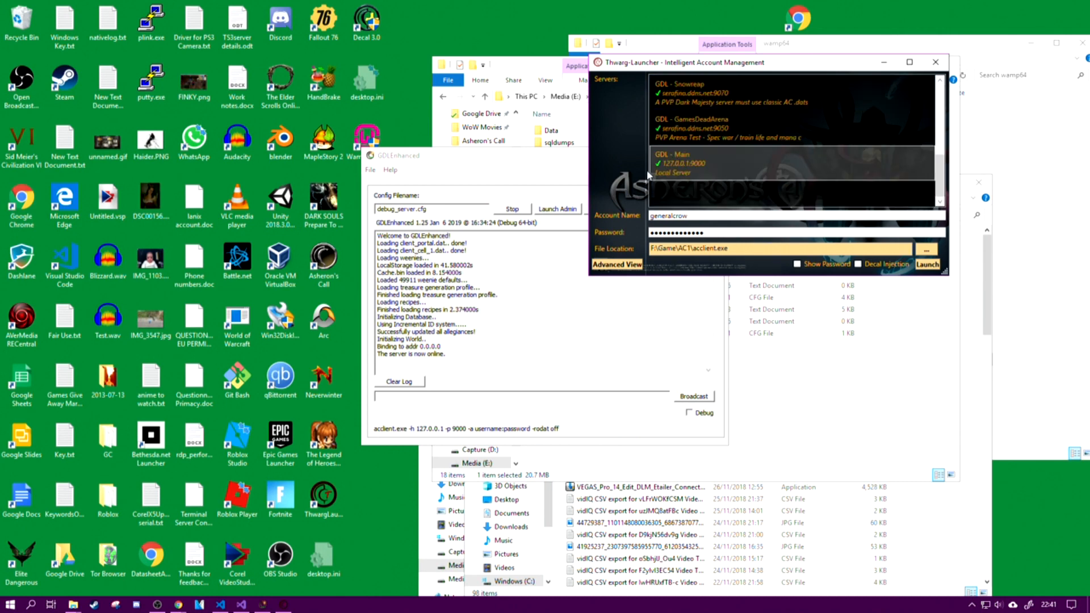
click(720, 169)
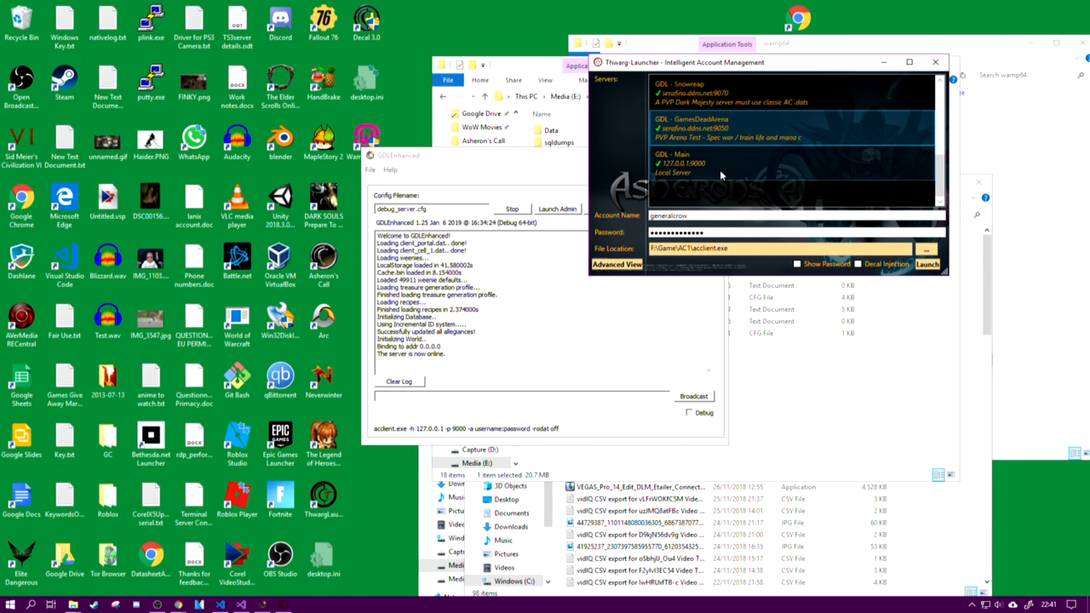
click(927, 265)
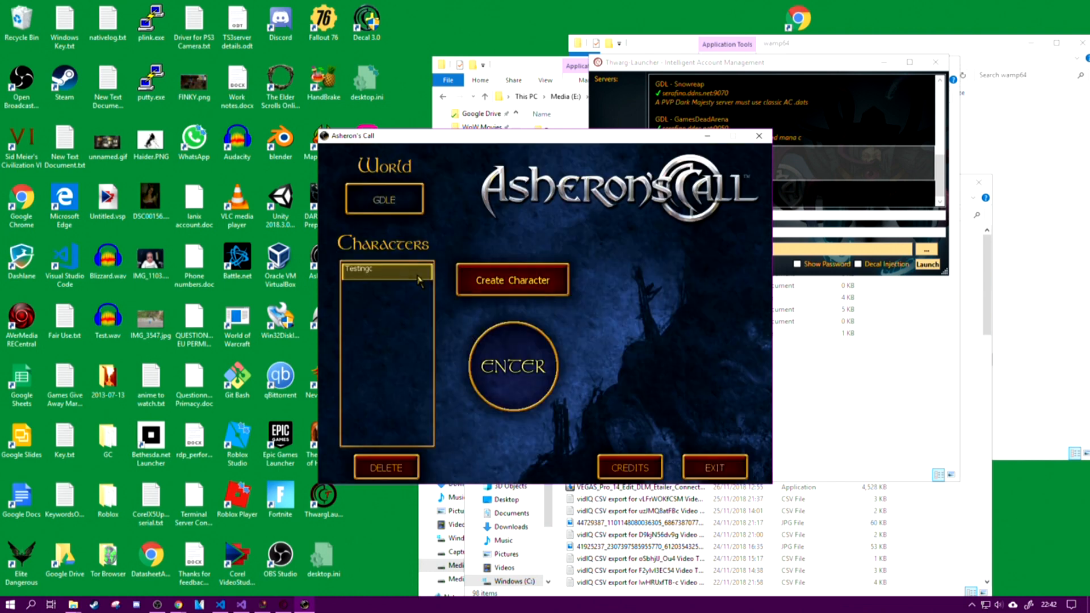
click(512, 370)
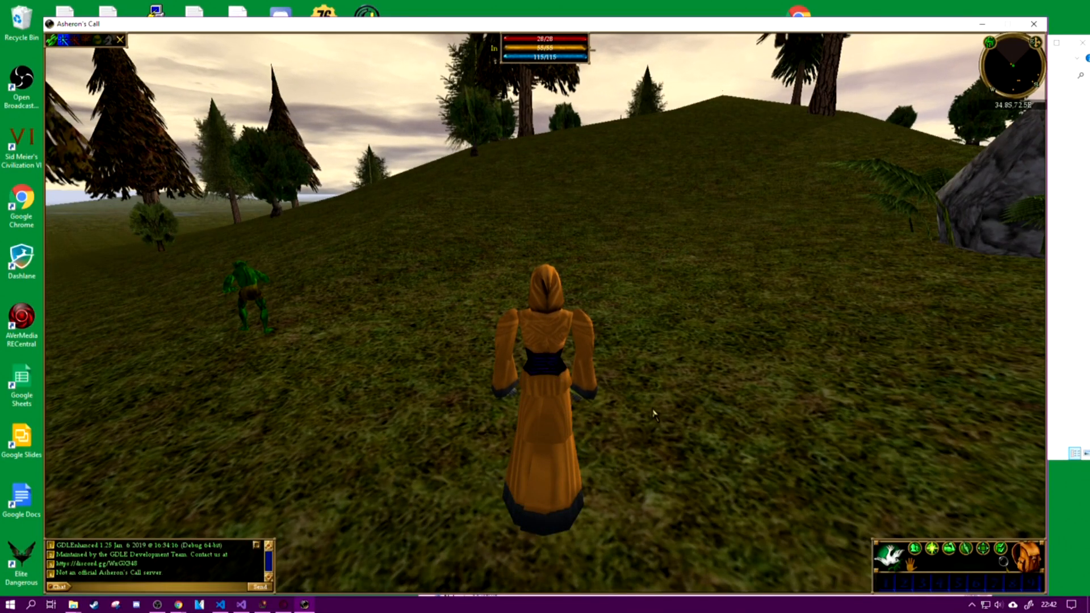
Step: Open the Link Status panel and turn the character around to face the nearby green creature
click(55, 43)
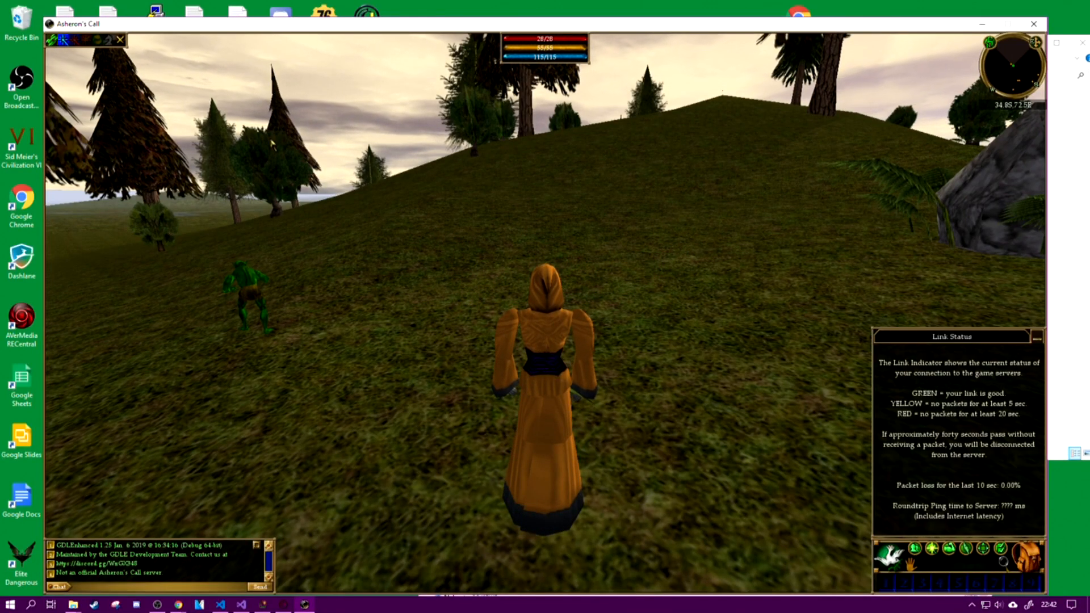
key(a)
key(d)
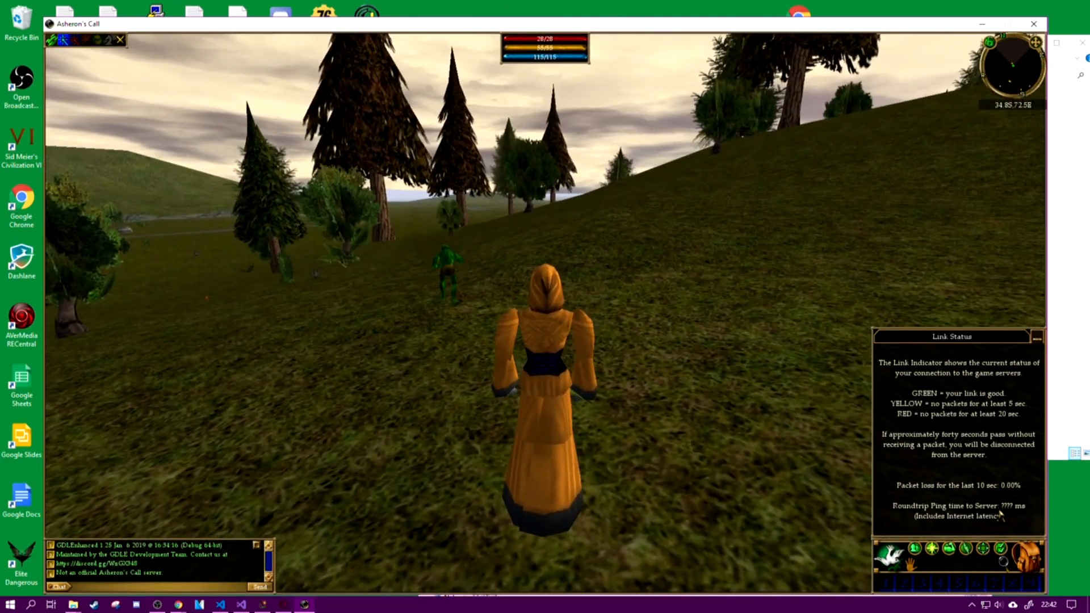
key(a)
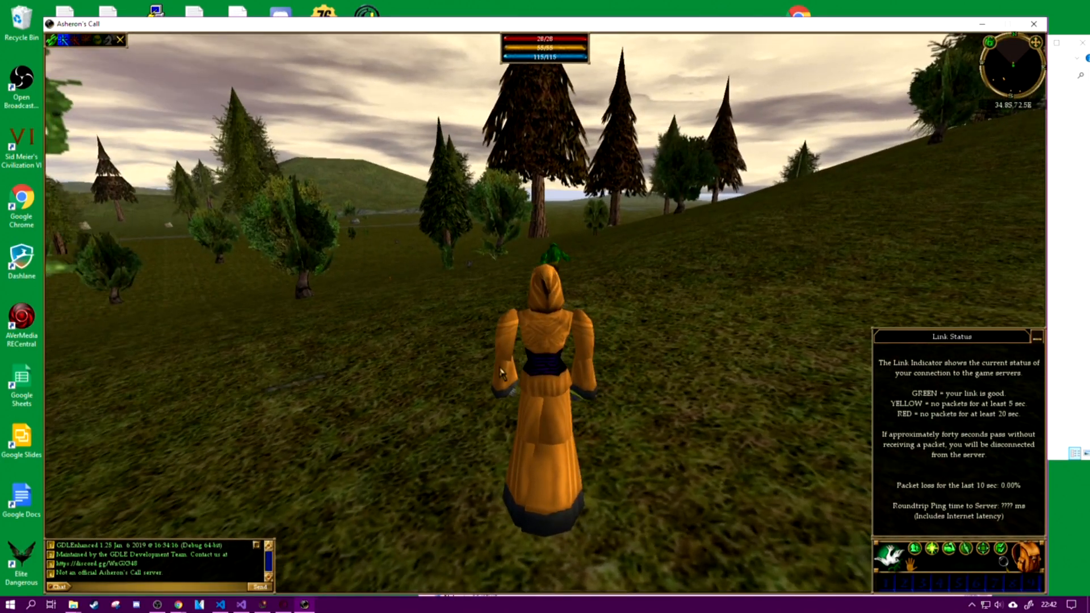
key(d)
Step: Target the Young Mosswart, switch to magic combat mode and attack it with Flame Bolt I
click(445, 273)
click(889, 556)
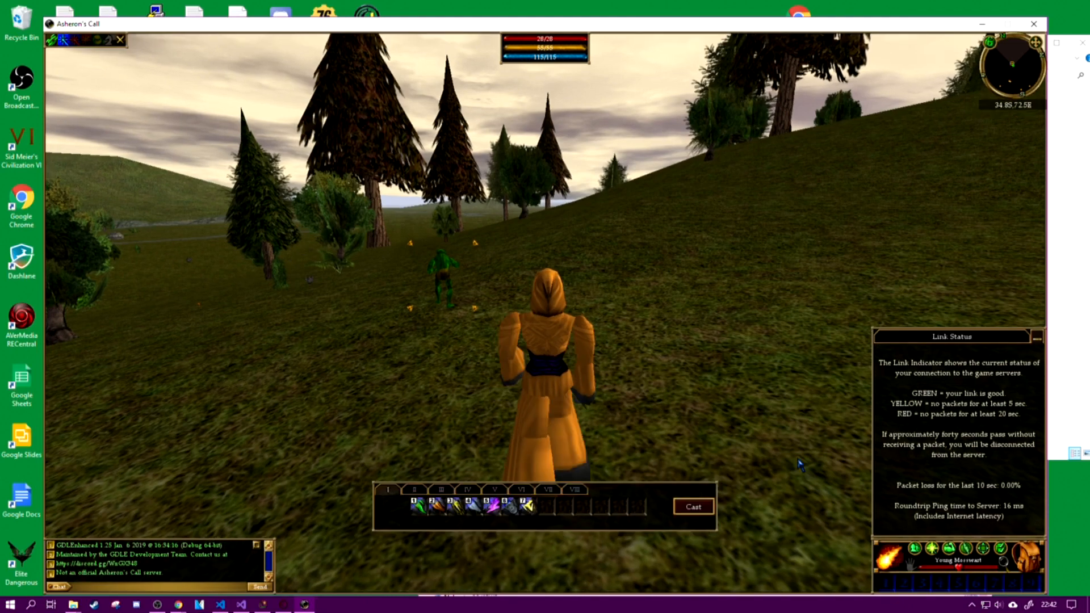
key(2)
key(2)
key(2)
key(4)
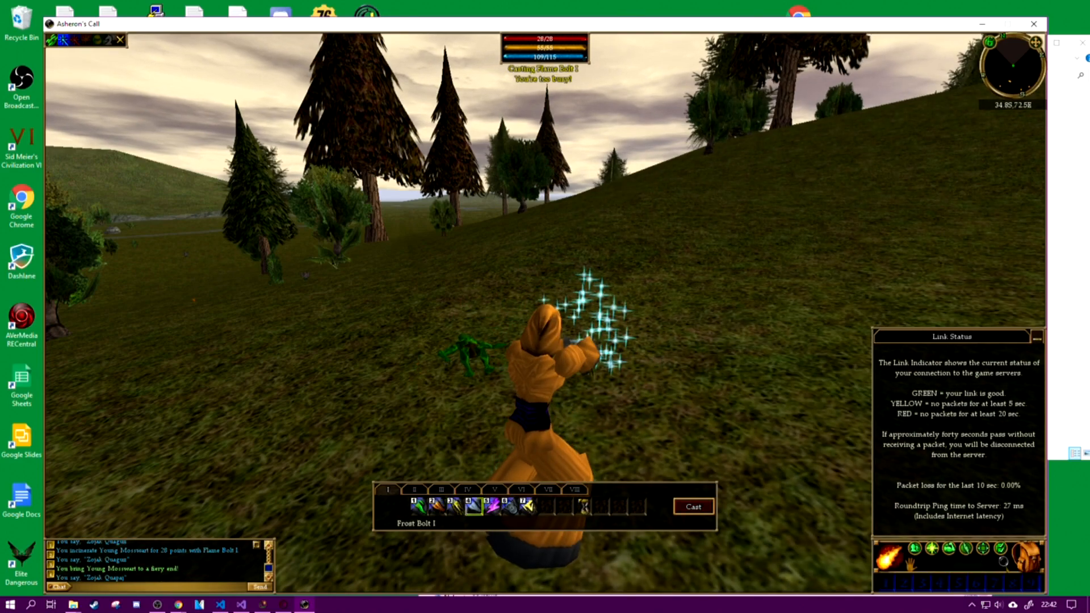
Step: Move the character towards the Drudge Robber among the trees and attack it with Flame Bolt I and Frost Bolt I
key(a)
key(w)
key(a)
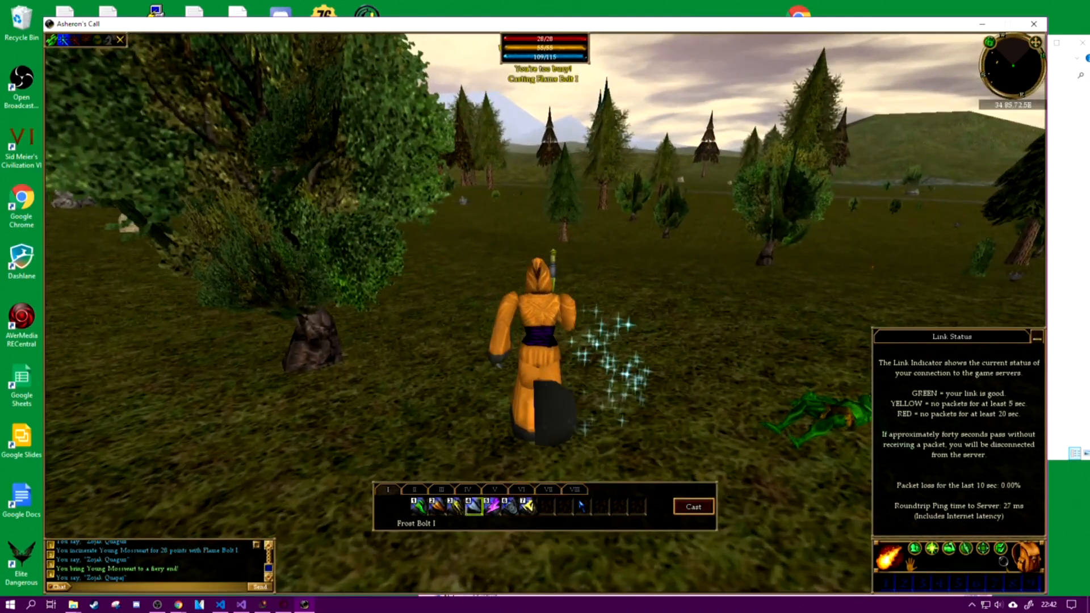
key(a)
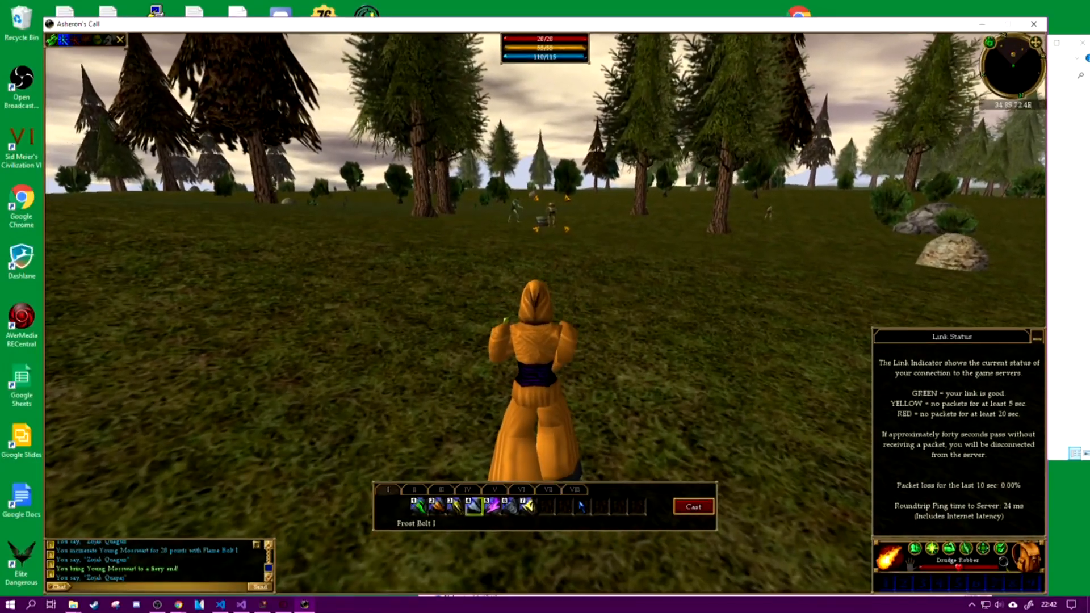
key(2)
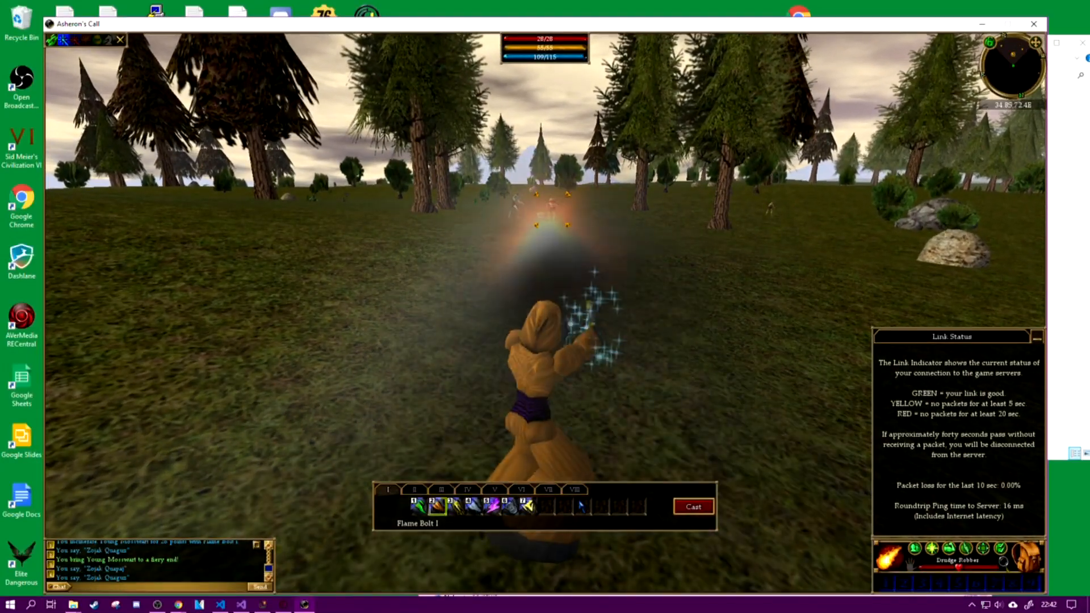
key(4)
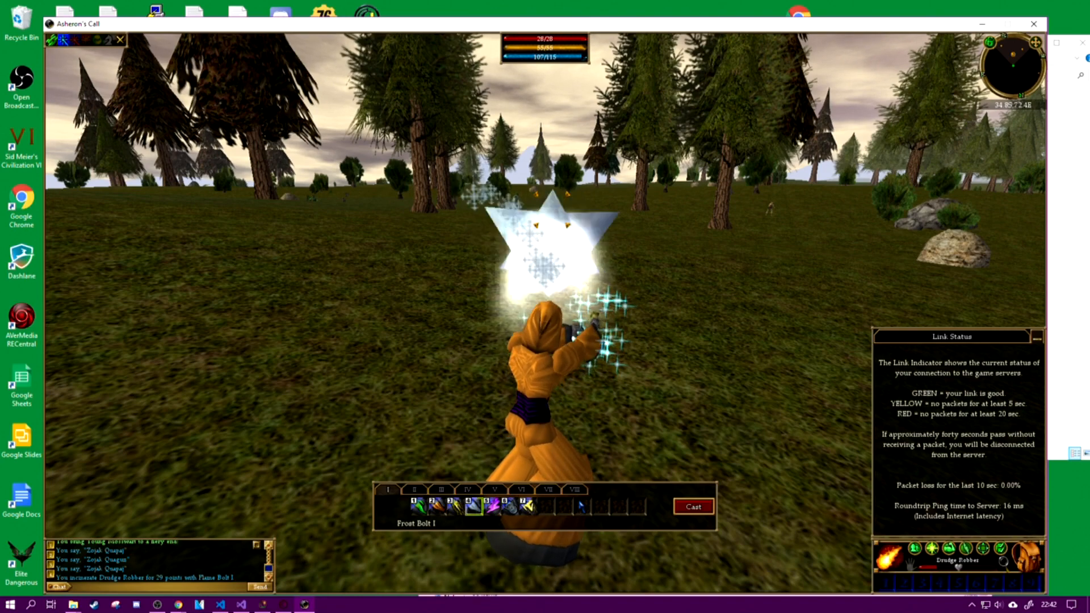
Step: Attack the Banderling Scout repeatedly with Frost Bolt I until it is defeated
key(4)
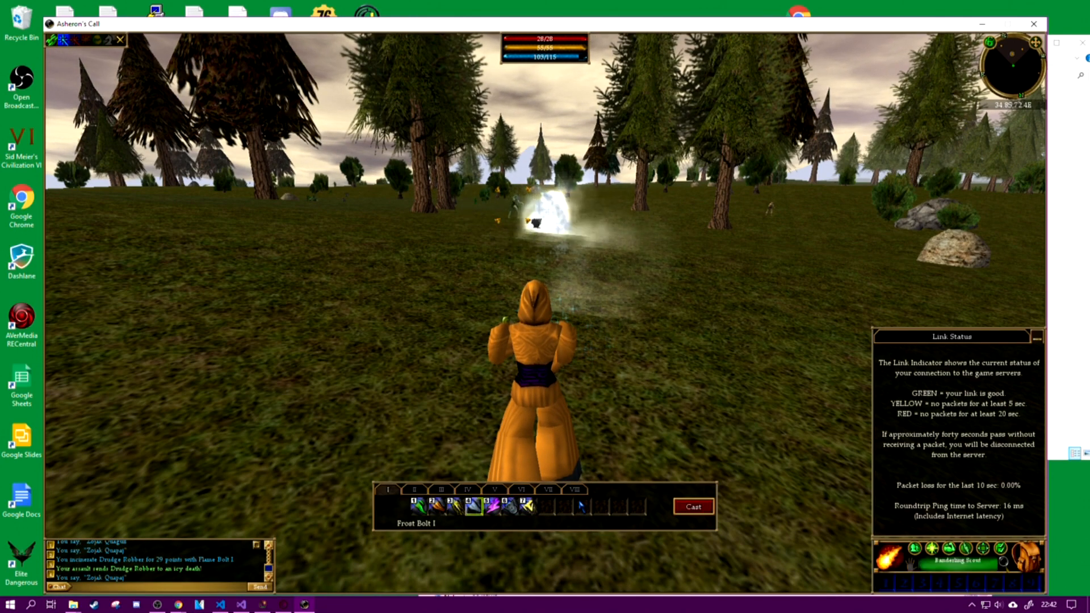
key(4)
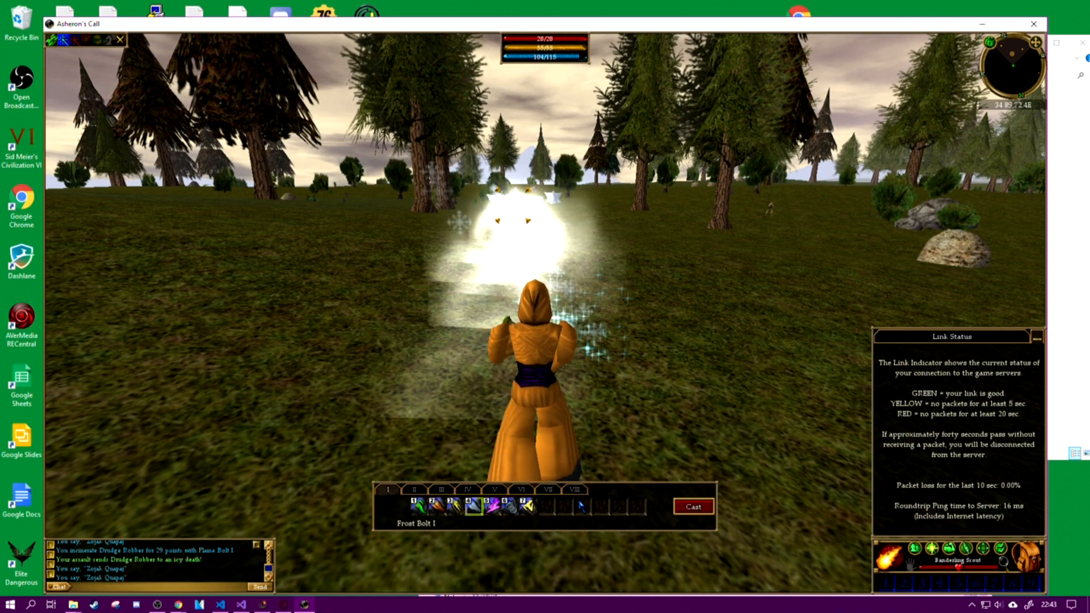
key(4)
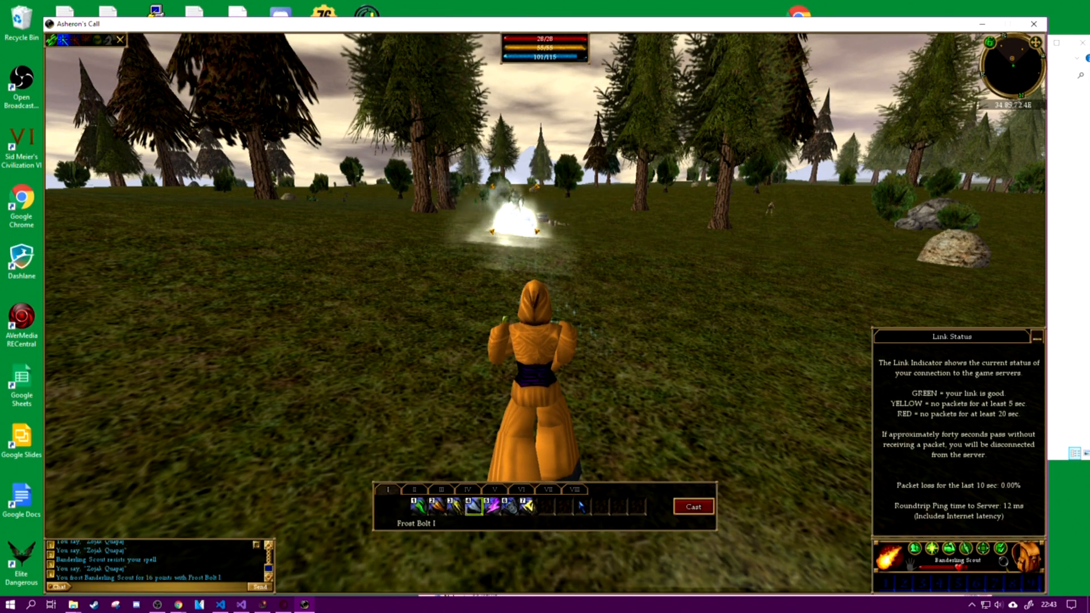
key(4)
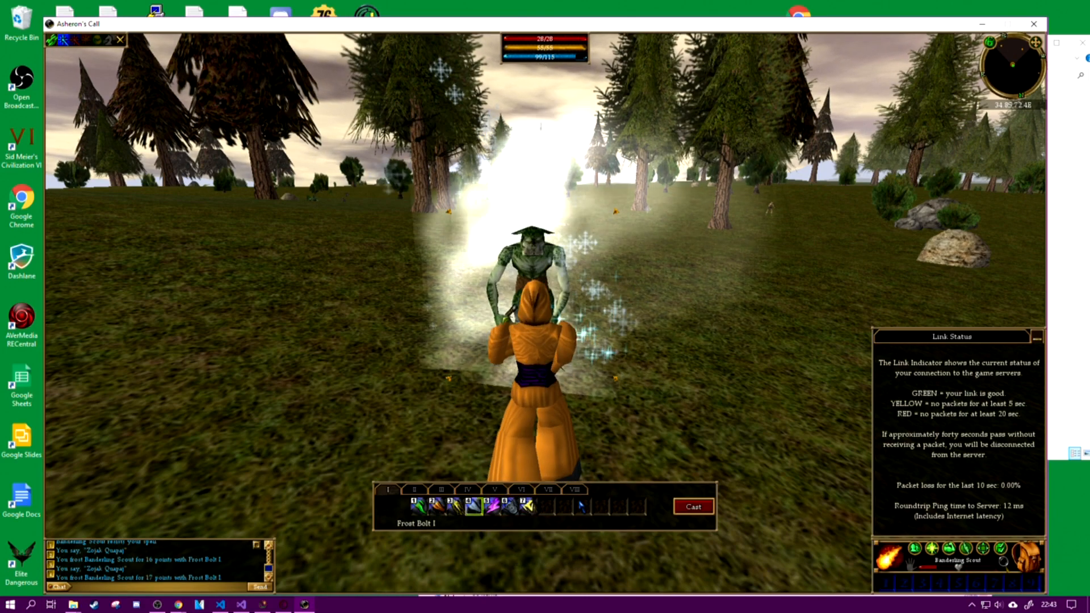
key(4)
Step: Run and turn the character around the field, and open the character's Attributes panel
key(d)
key(w)
key(d)
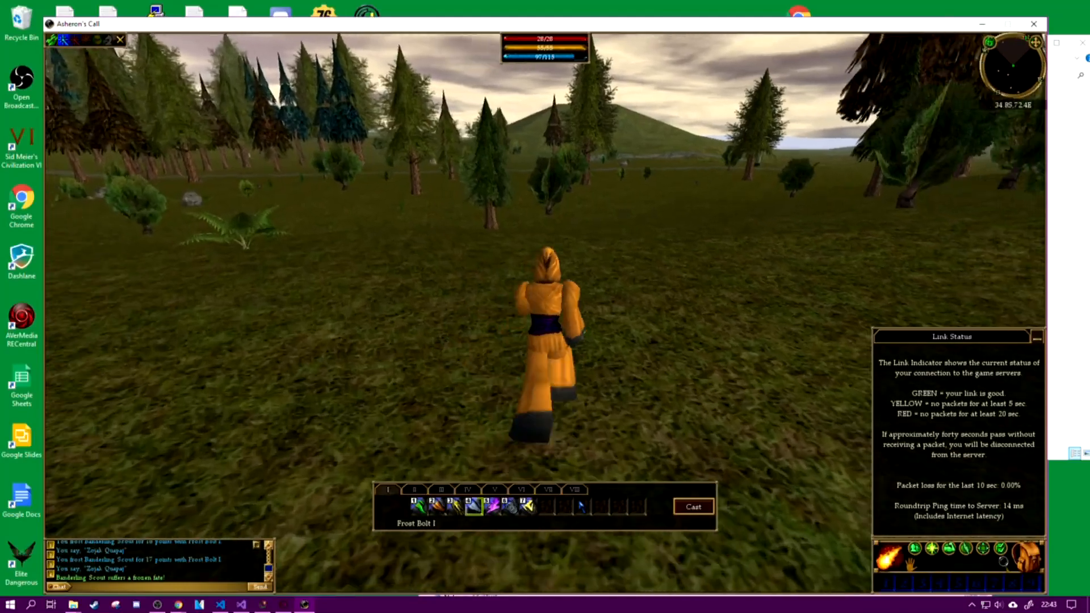
key(d)
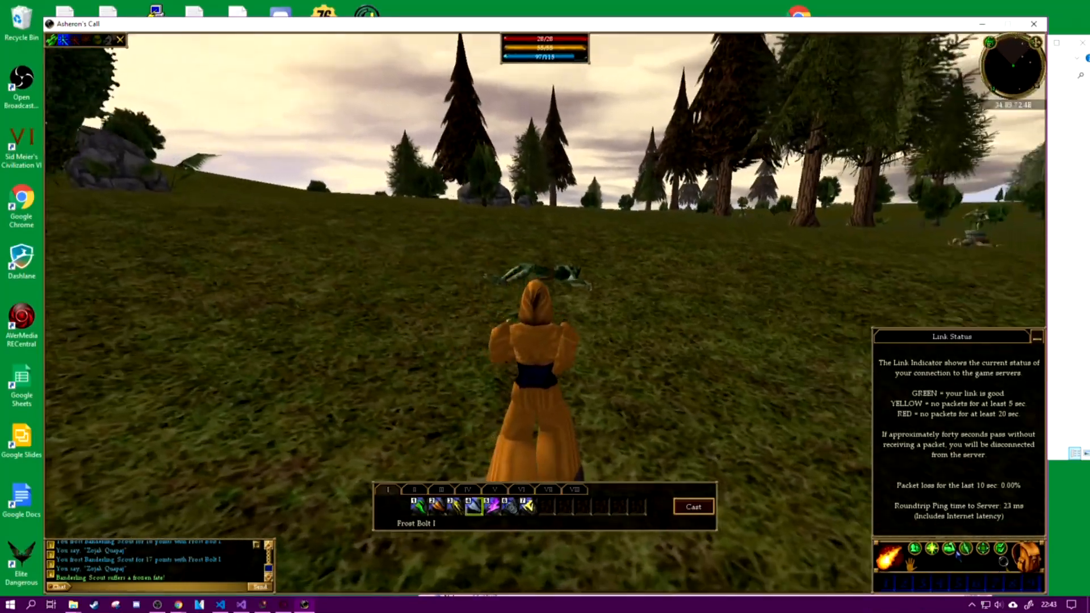
click(948, 548)
Step: Approach the second Banderling Scout near the campfire and defeat it with Flame Bolt I
key(d)
key(w)
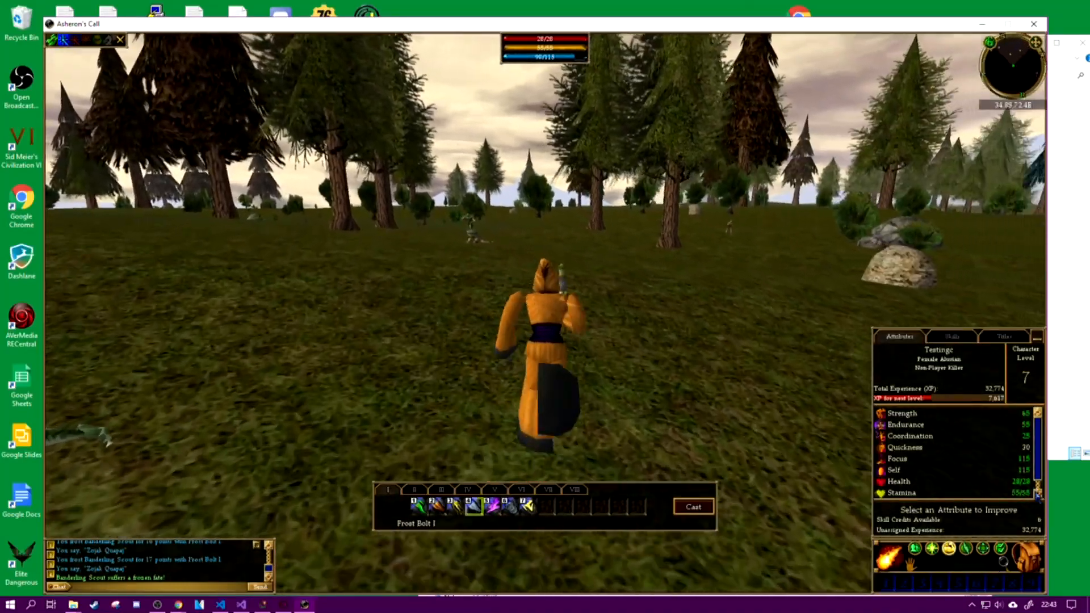
key(a)
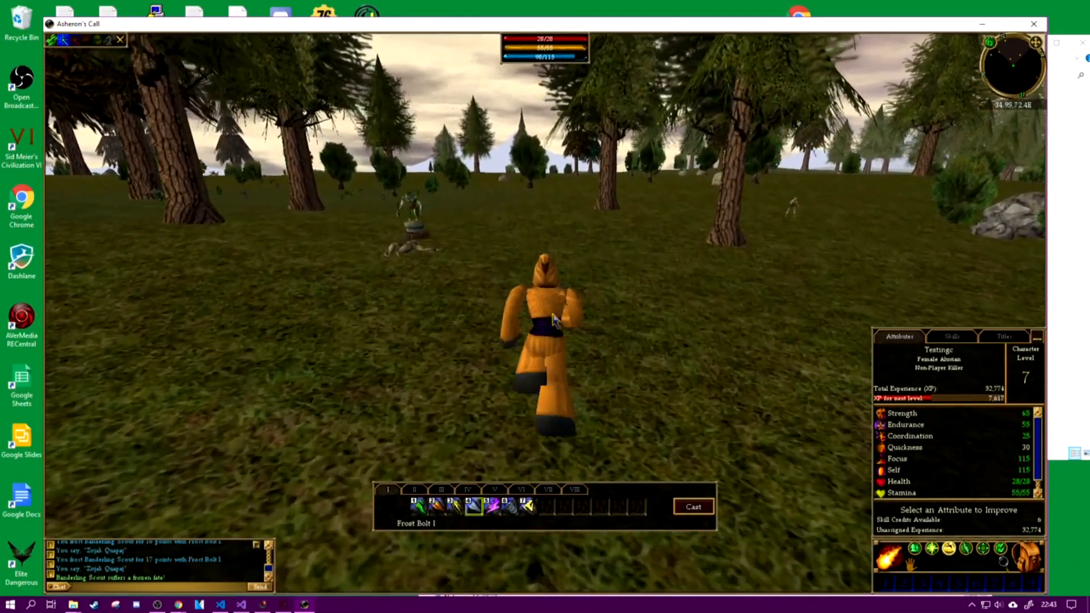
click(517, 228)
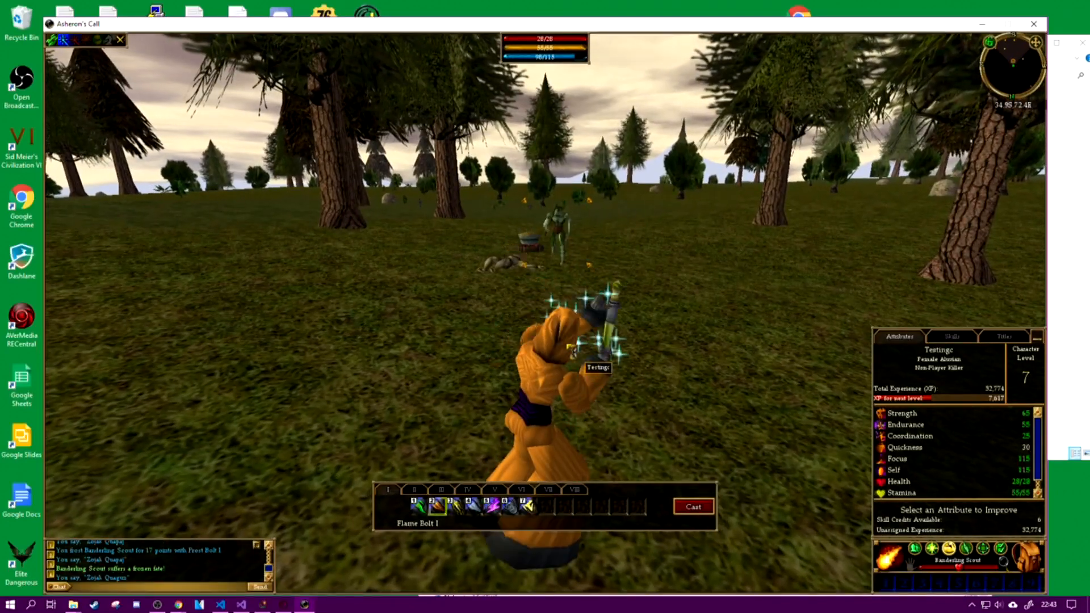
key(2)
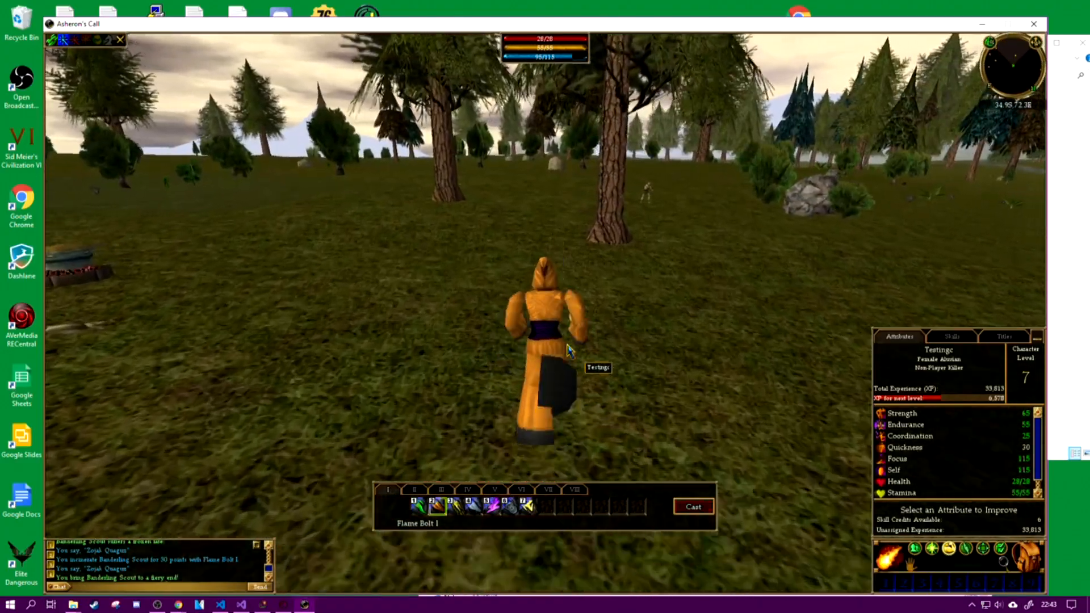
Step: Defeat the Drudge Slinker with Frost Bolt I and another Young Mosswart with Force Bolt I
key(apostrophe)
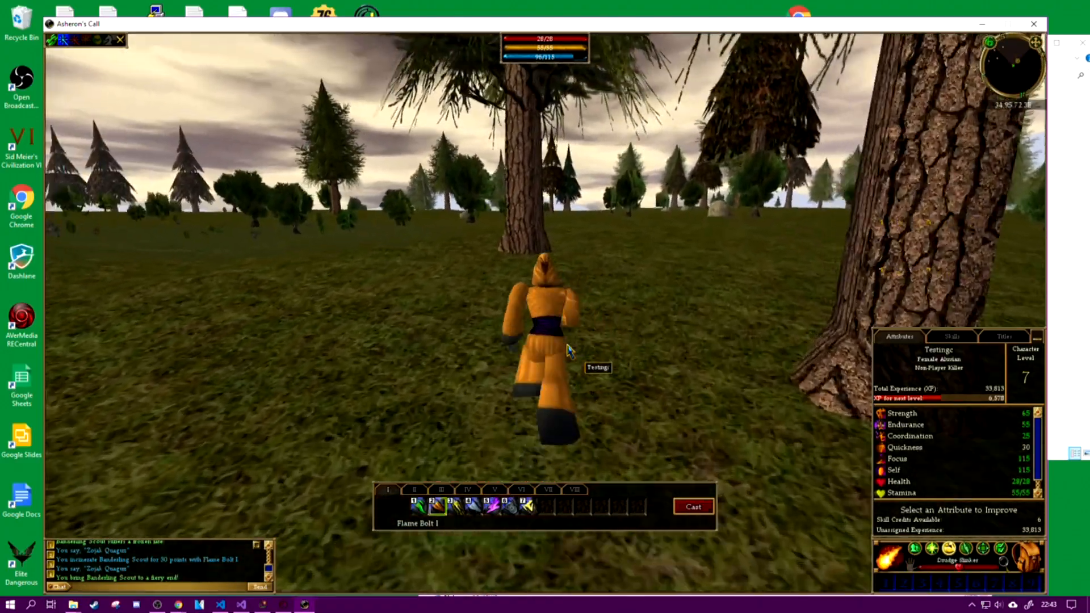
key(d)
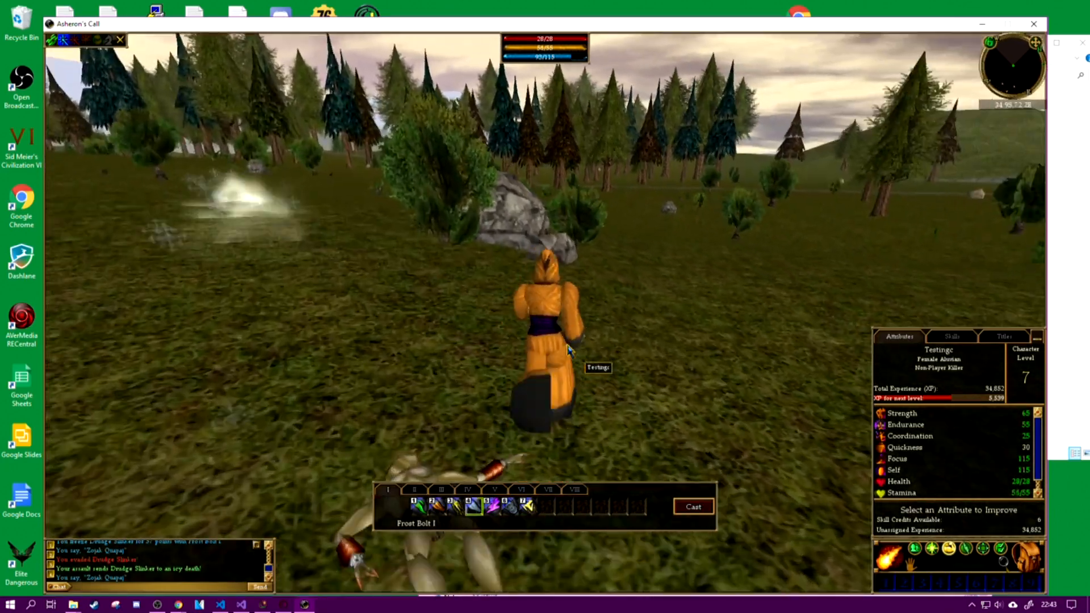
key(d)
key(d)
key(a)
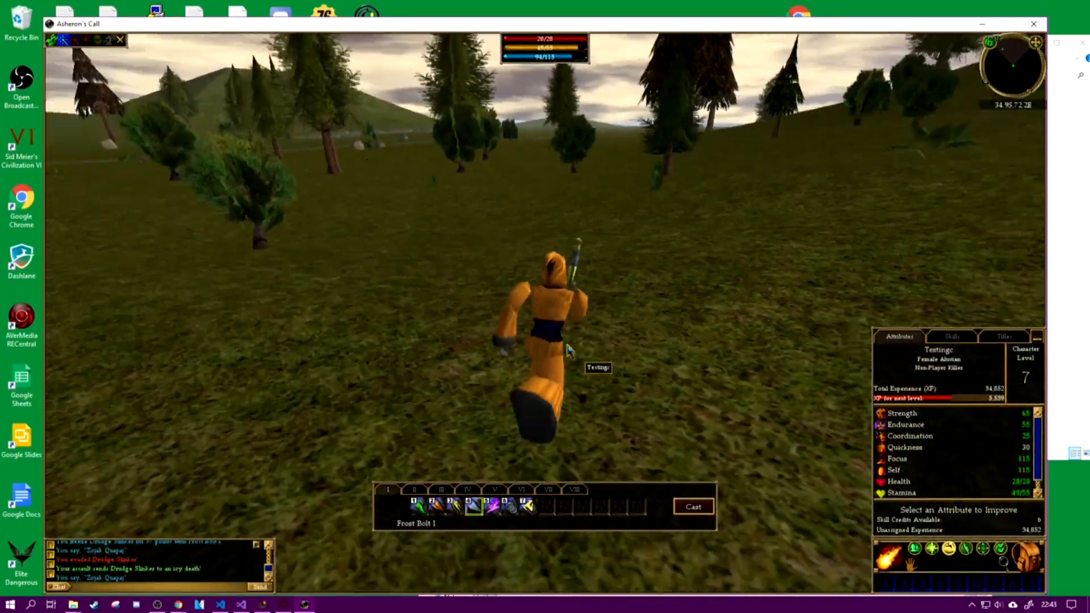
key(a)
key(apostrophe)
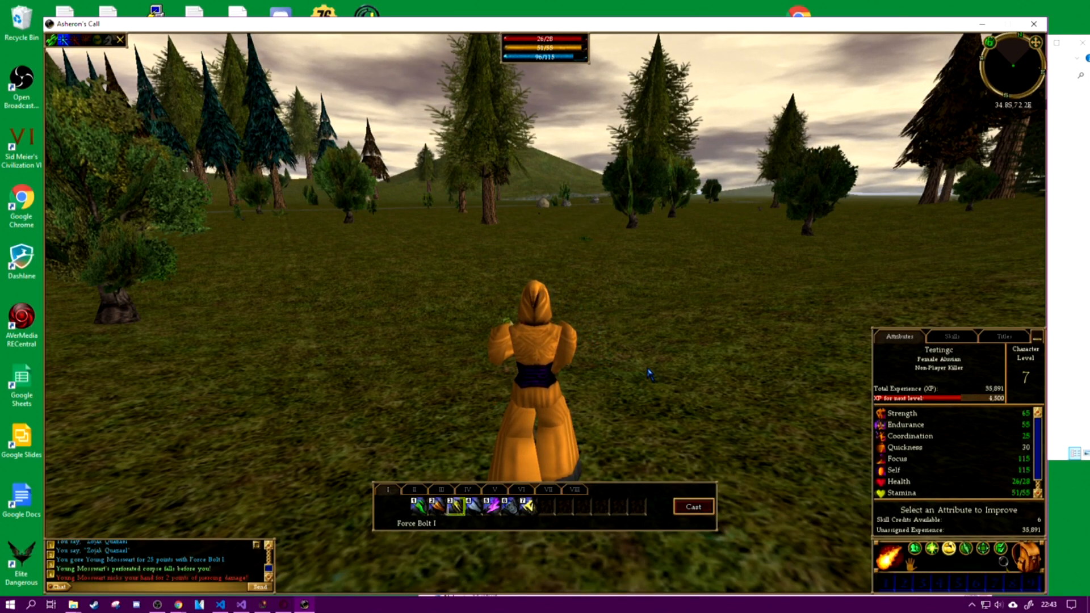
Step: Run the character uphill and recall it to the lifestone with the lifestone chat command
key(d)
key(w)
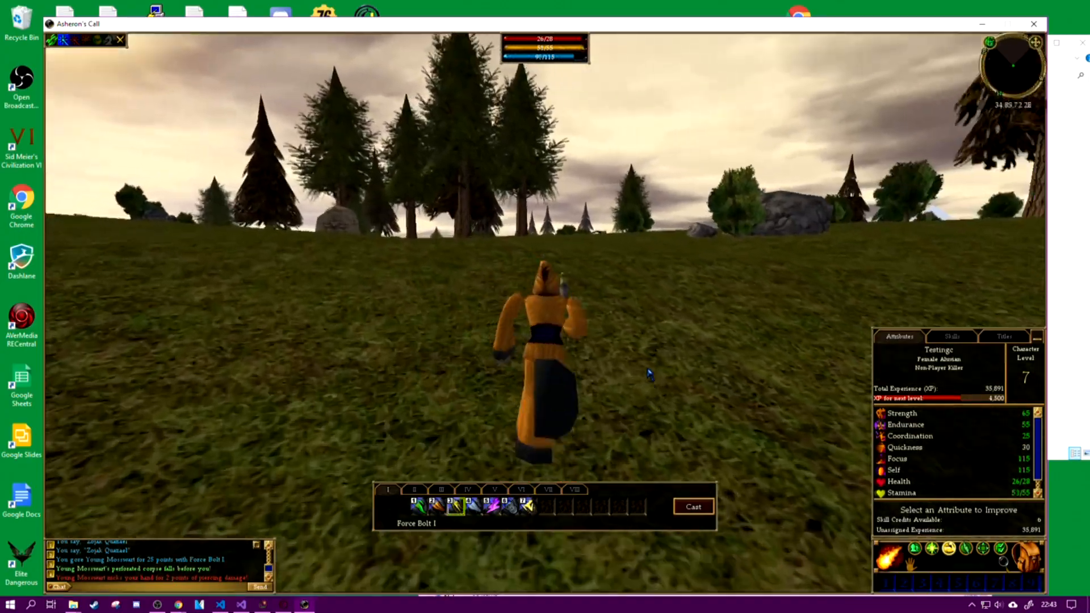
key(a)
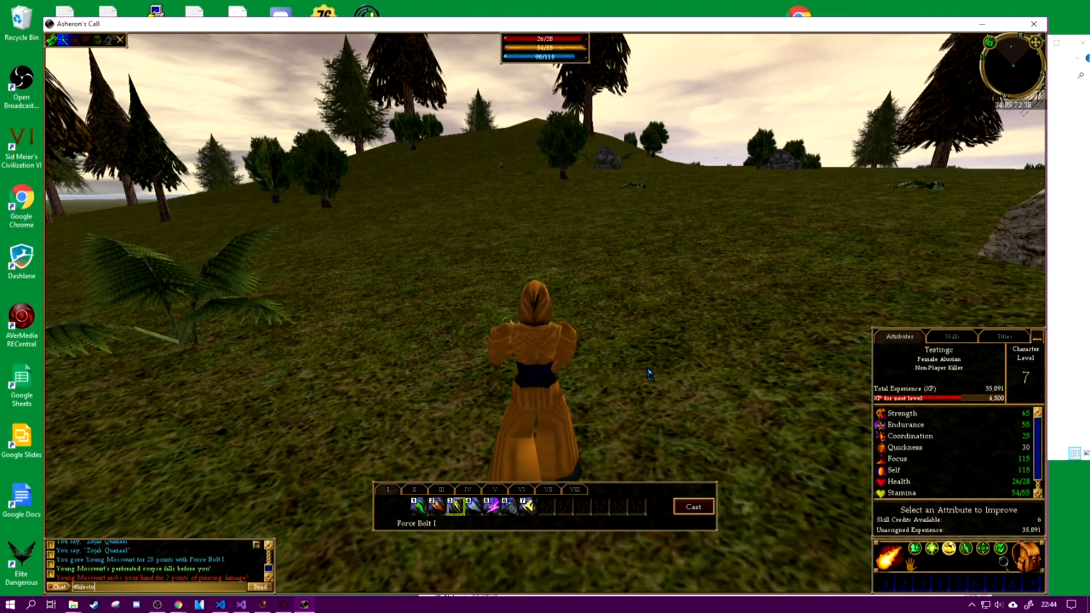
text(ne)
key(Return)
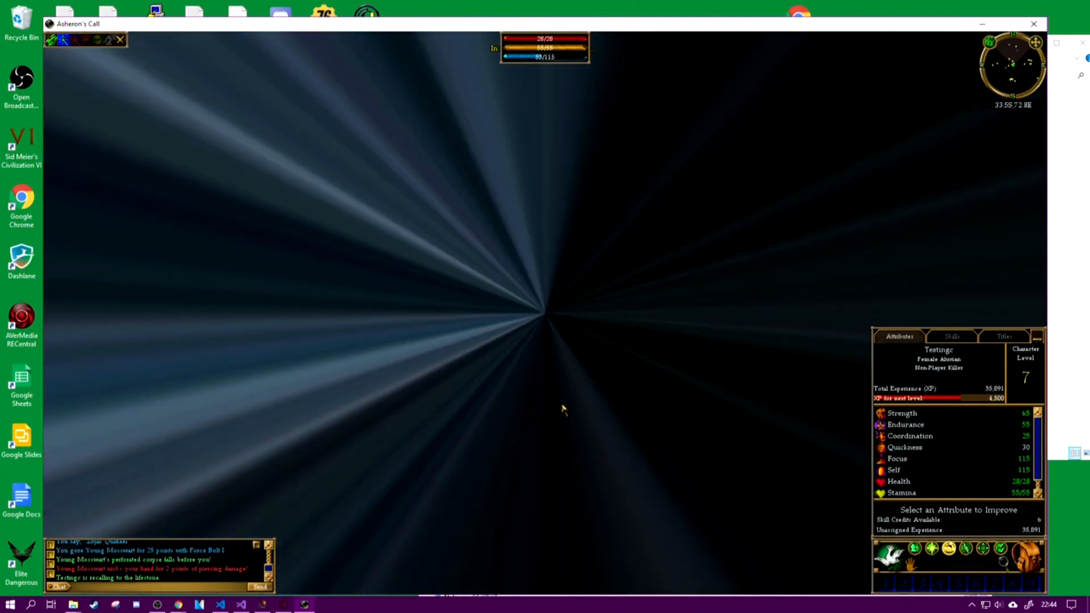
Step: Select the Pathwarden beside the chest, and walk past the well to select the woman standing by the town wall
key(a)
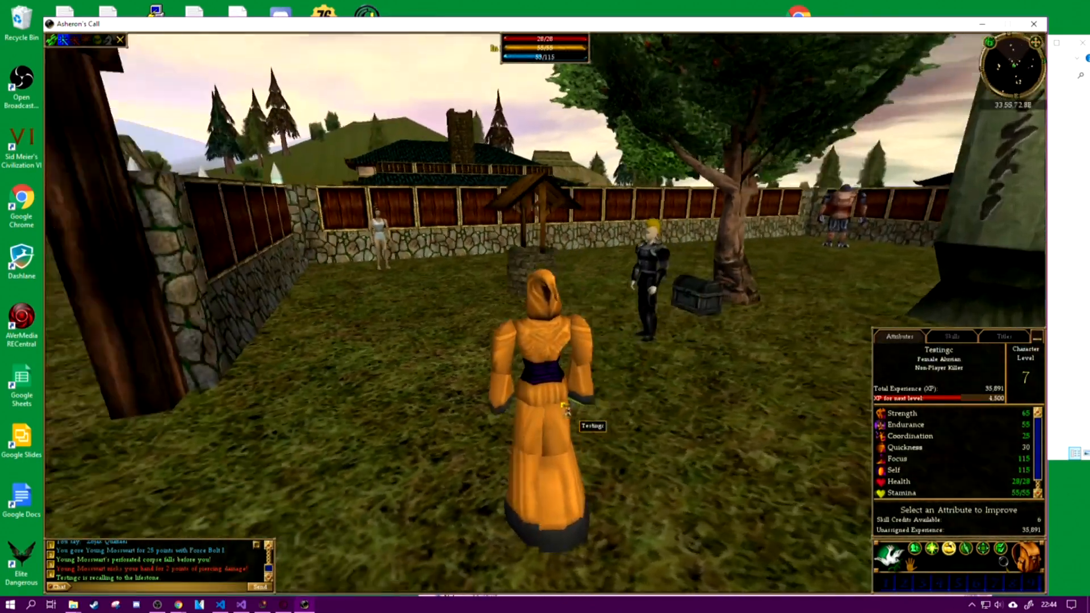
key(d)
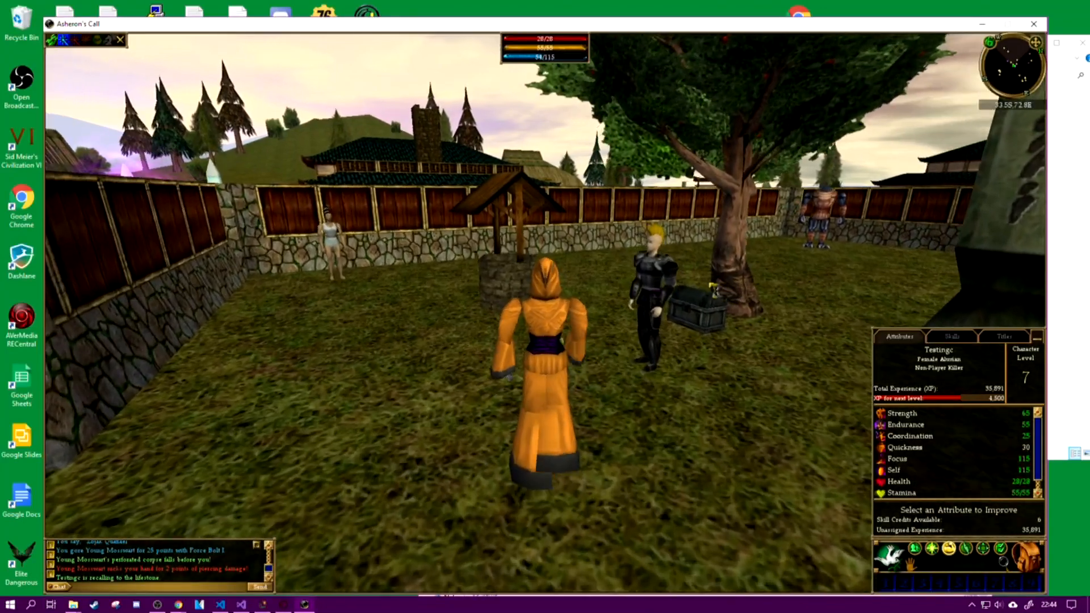
click(656, 284)
key(a)
key(w)
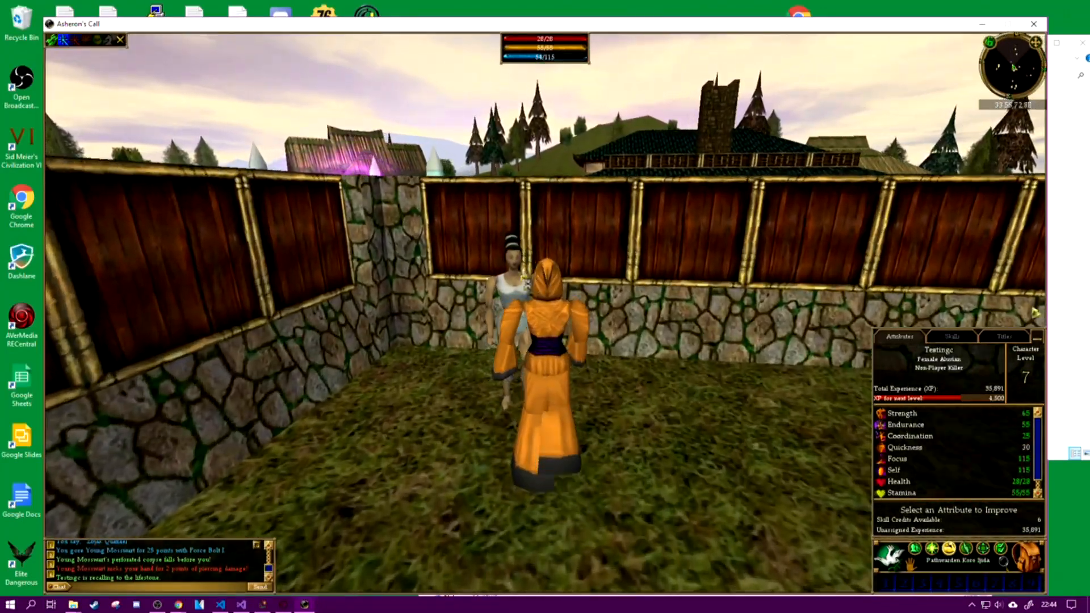
click(511, 301)
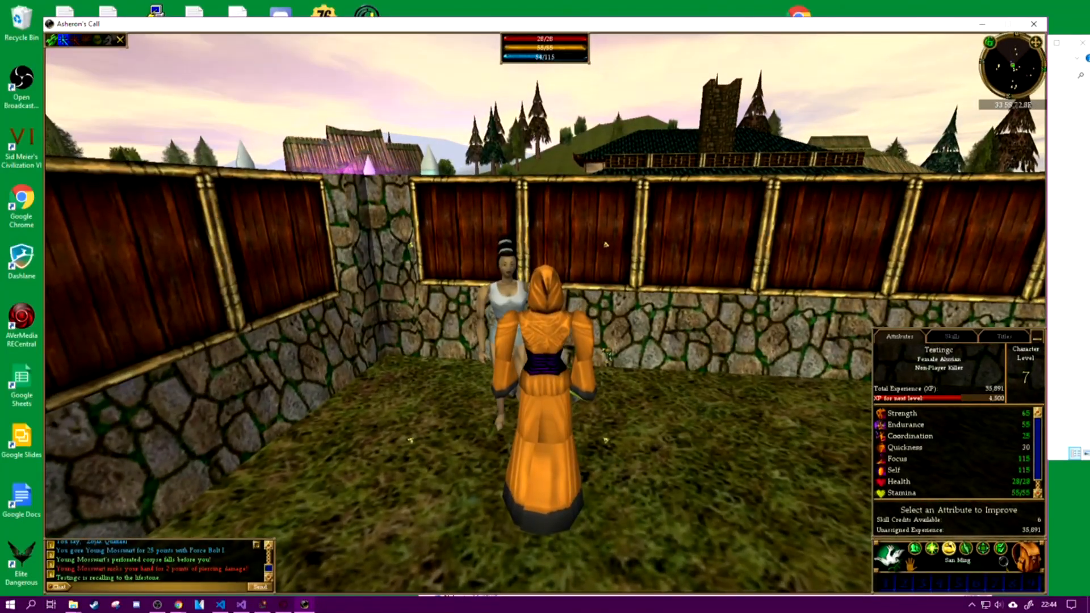
Step: Examine the woman standing by the town wall, and run to the Lifestone Greeter to talk to him
key(e)
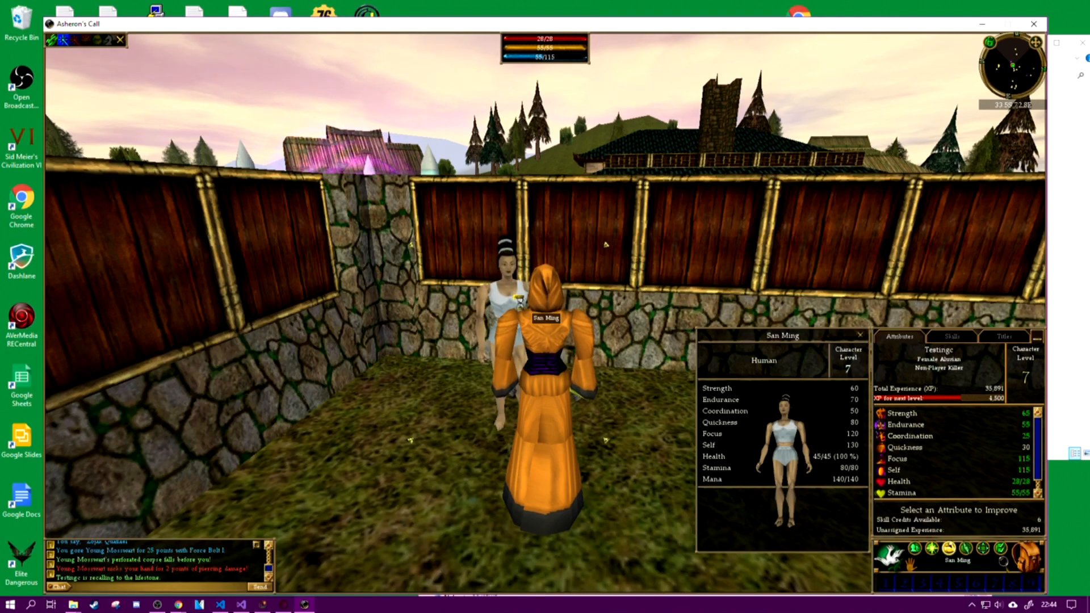
key(d)
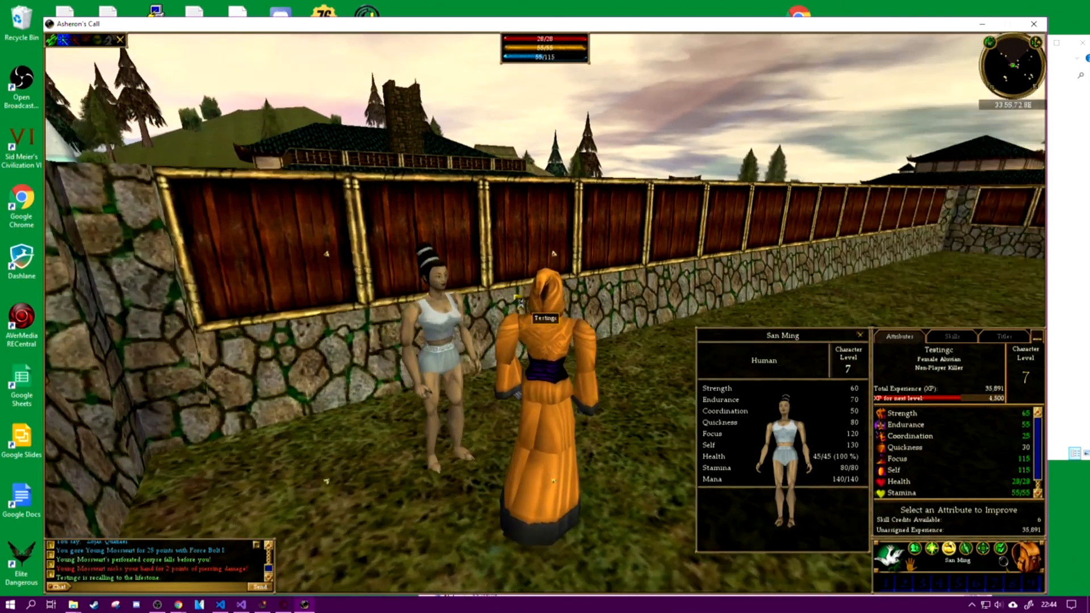
key(w)
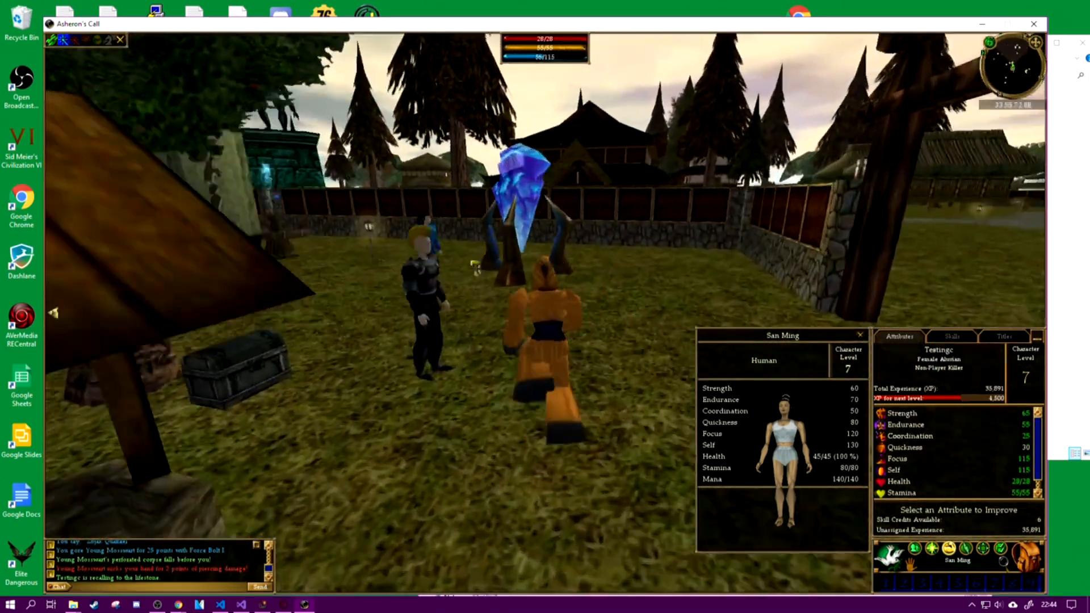
key(a)
click(644, 318)
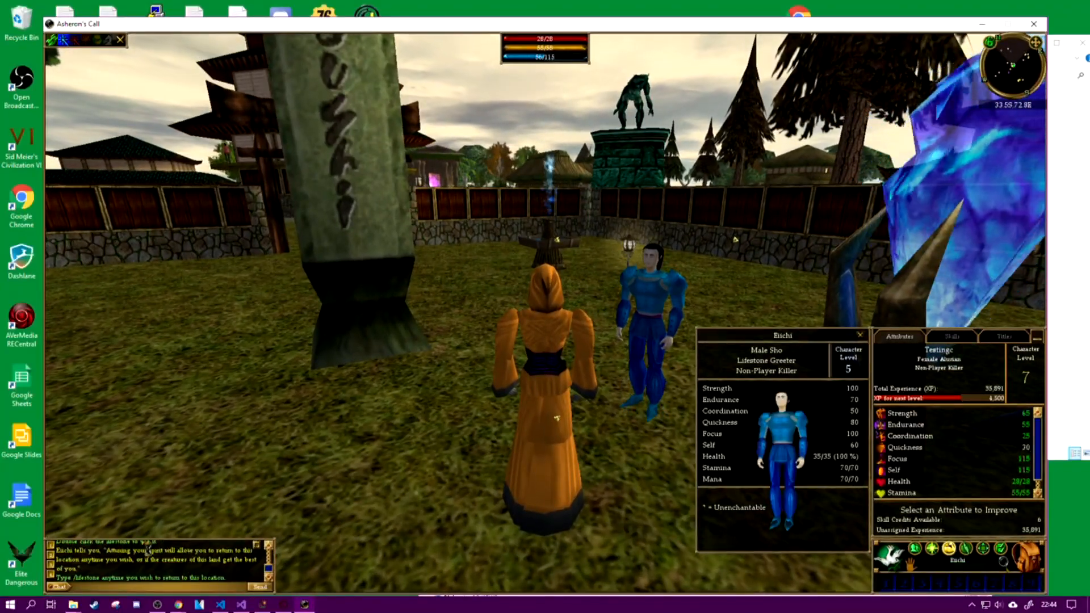
Step: Dismiss the contract message and enlarge the chat window to read the greeter's full conversation
key(d)
key(d)
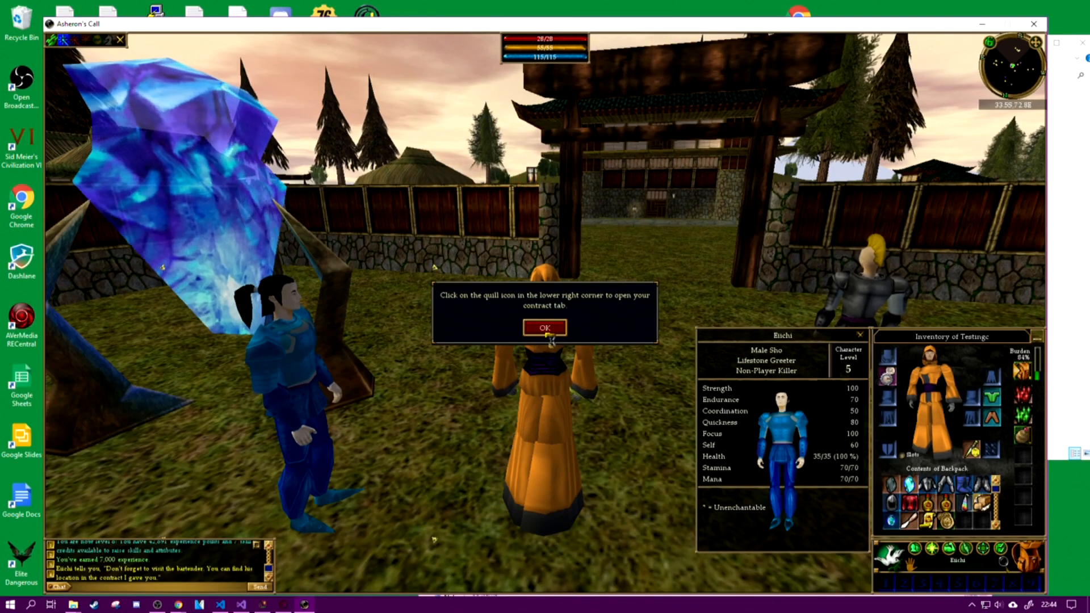
click(545, 329)
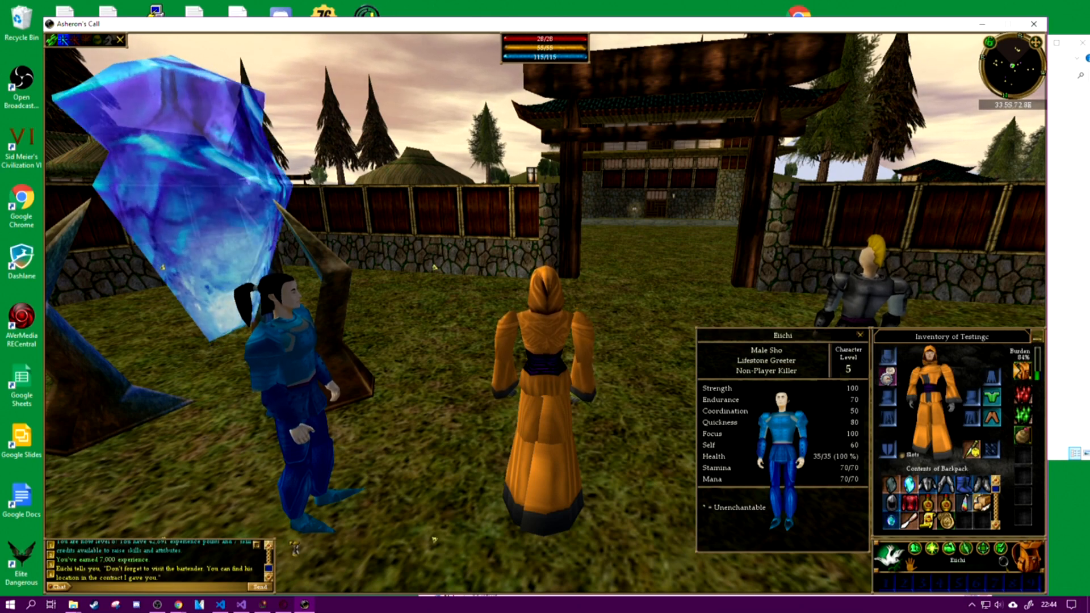
drag(276, 538, 420, 451)
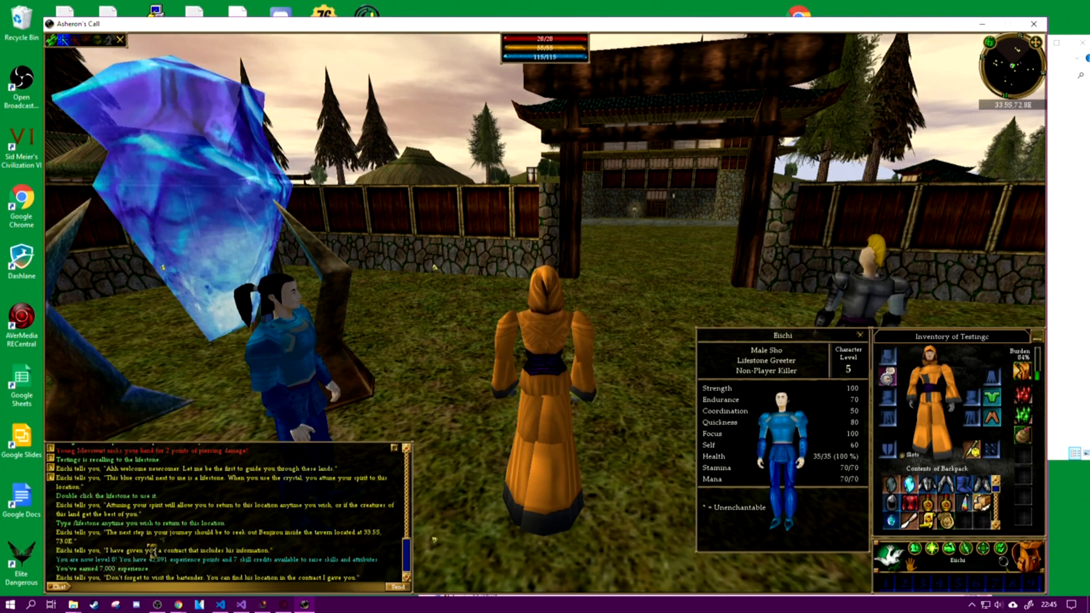
Step: Examine the Welcome Letter in the backpack, and use the Life Stone beside the greeter to set the resurrection point
key(d)
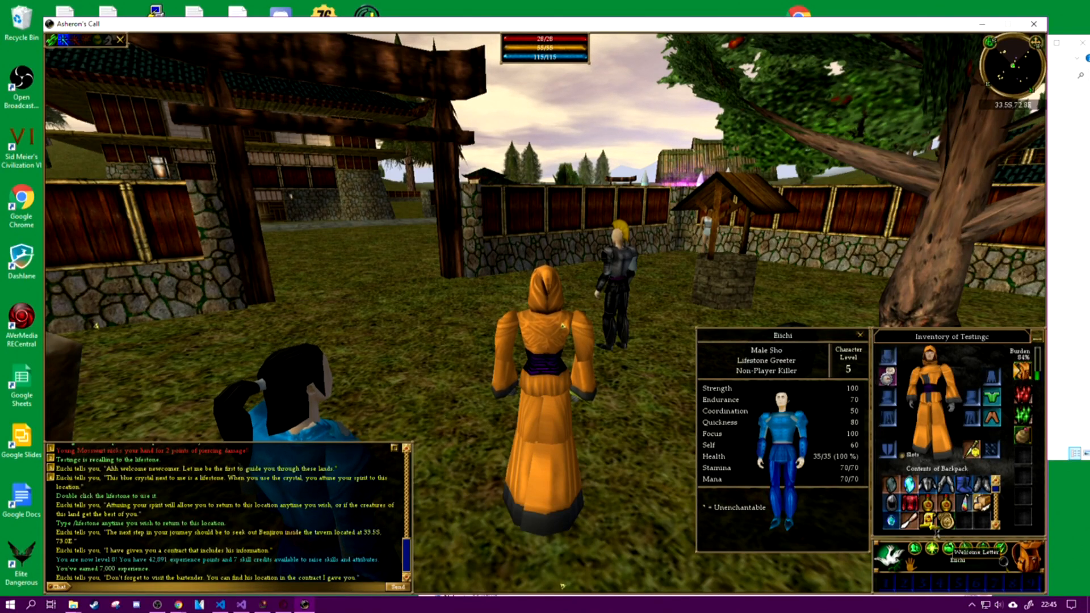
click(935, 528)
key(a)
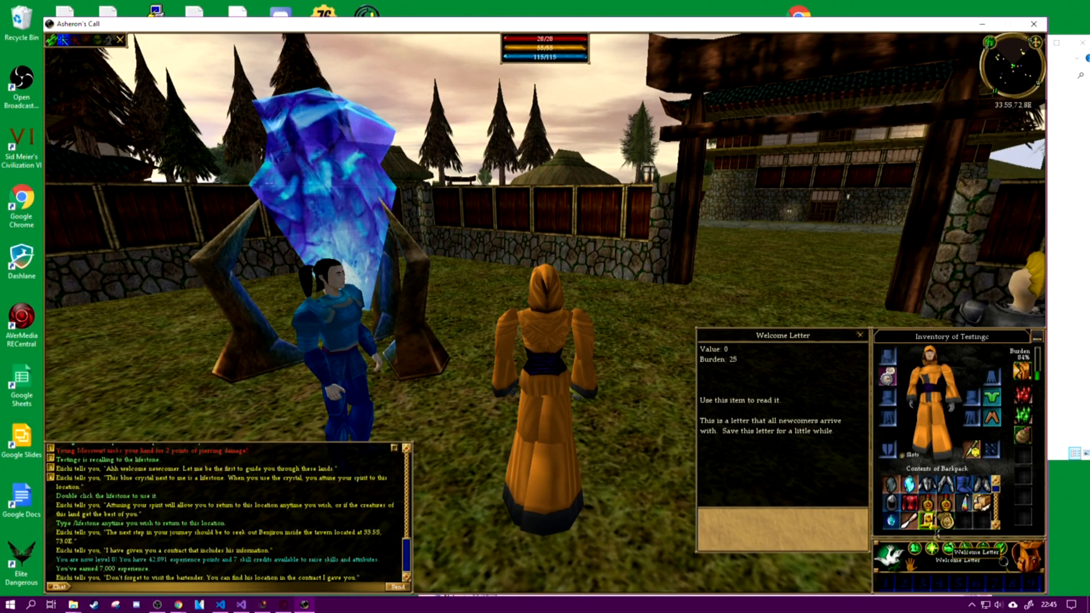
key(a)
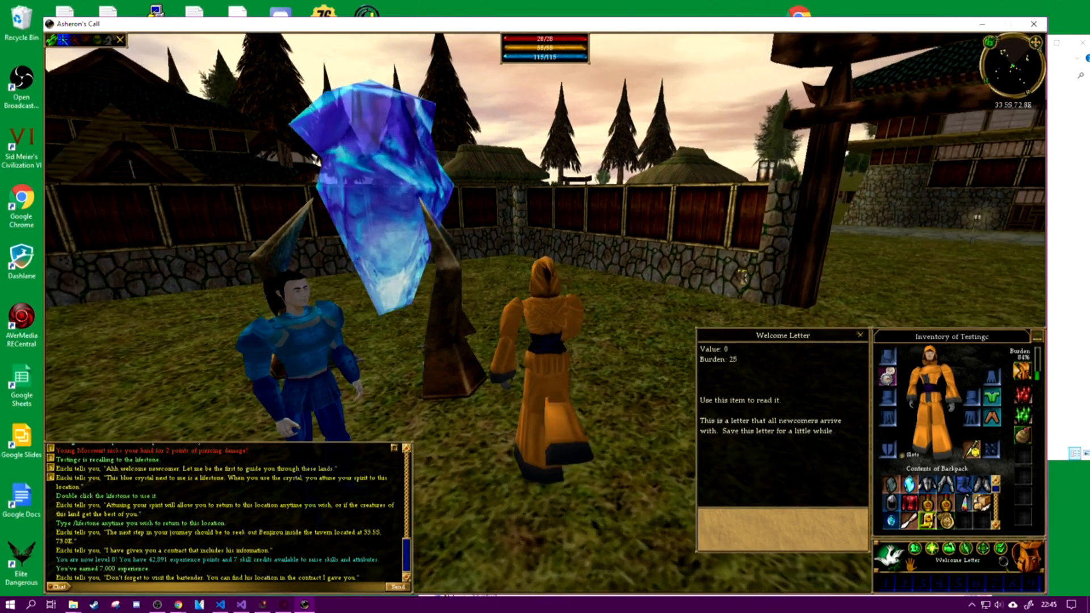
double_click(428, 227)
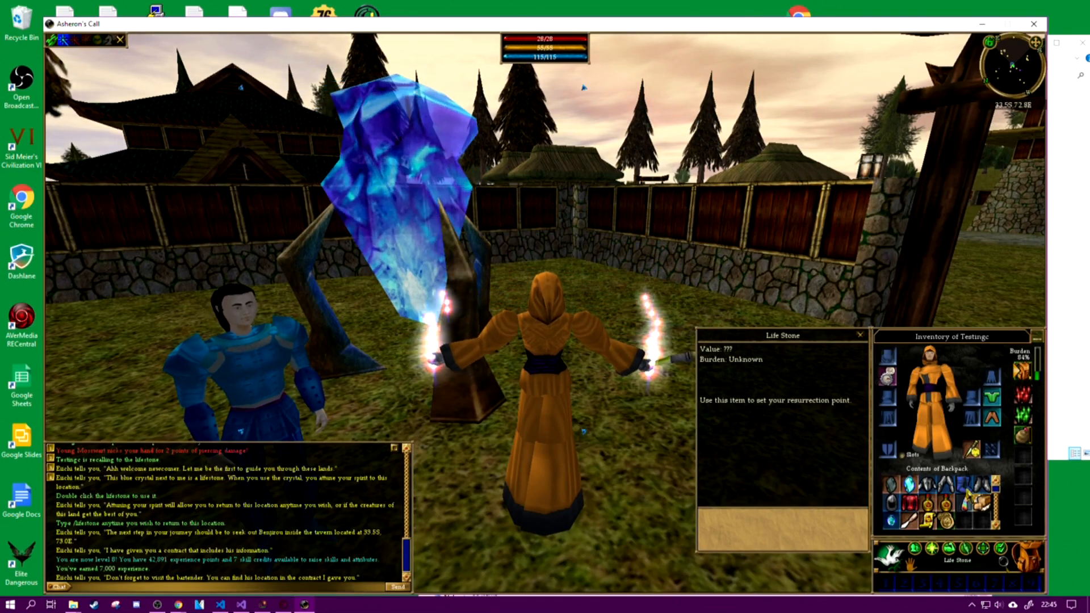
Step: Show the game's Link Status, and switch to Task Manager to inspect overall CPU performance and the GDLEnhanced and acclient processes
click(52, 41)
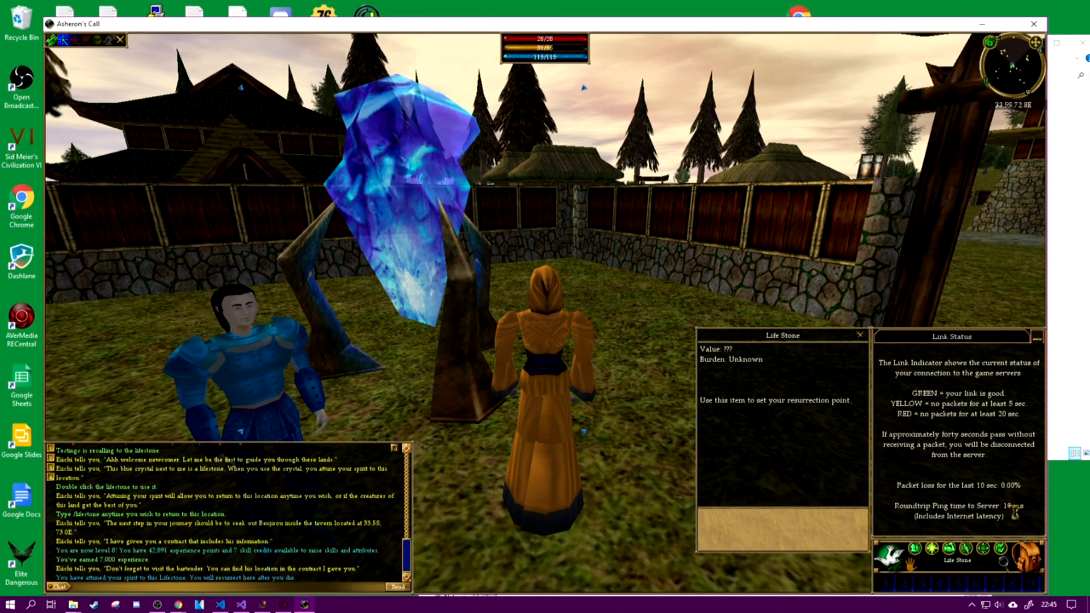
right_click(428, 608)
click(446, 549)
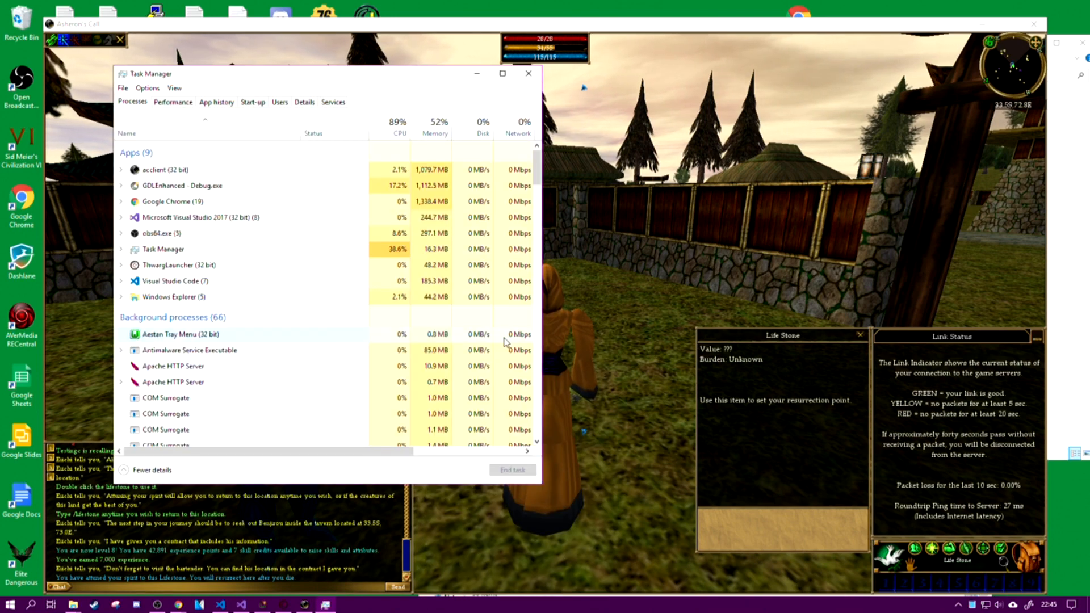
click(207, 186)
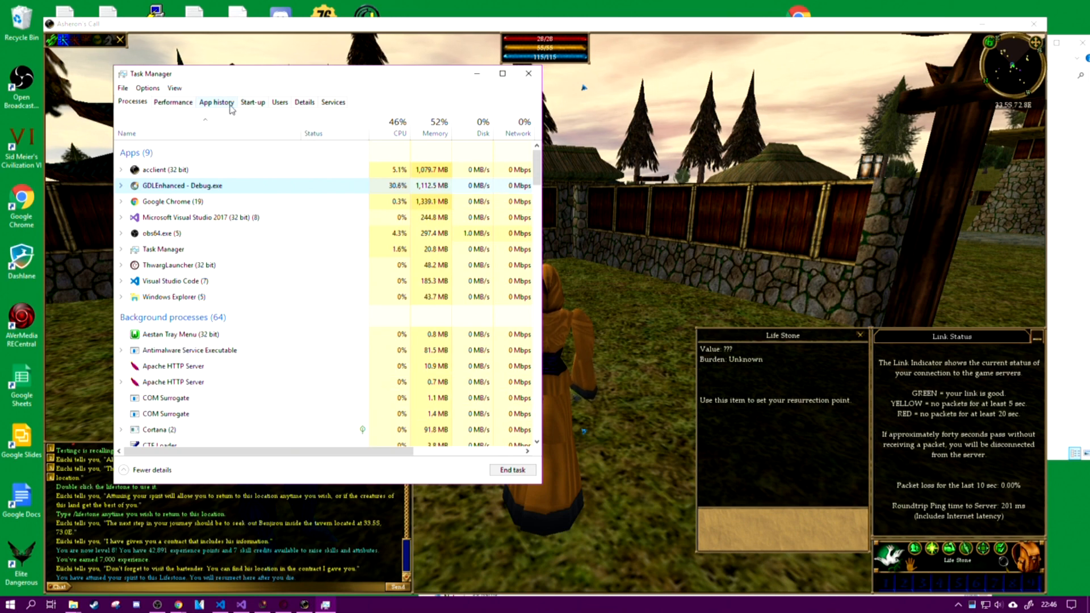
click(189, 103)
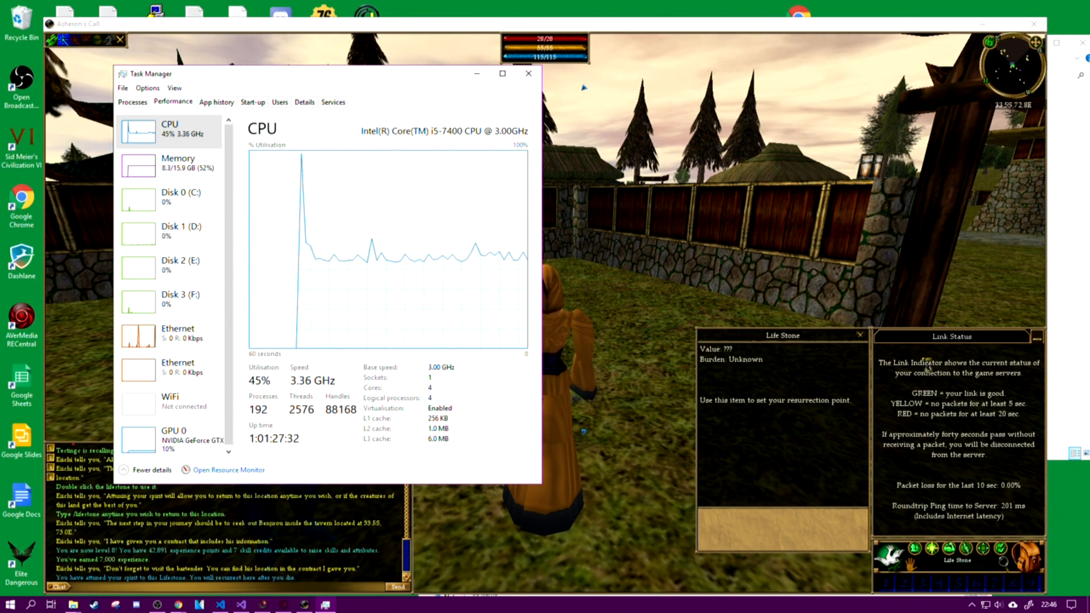
click(133, 103)
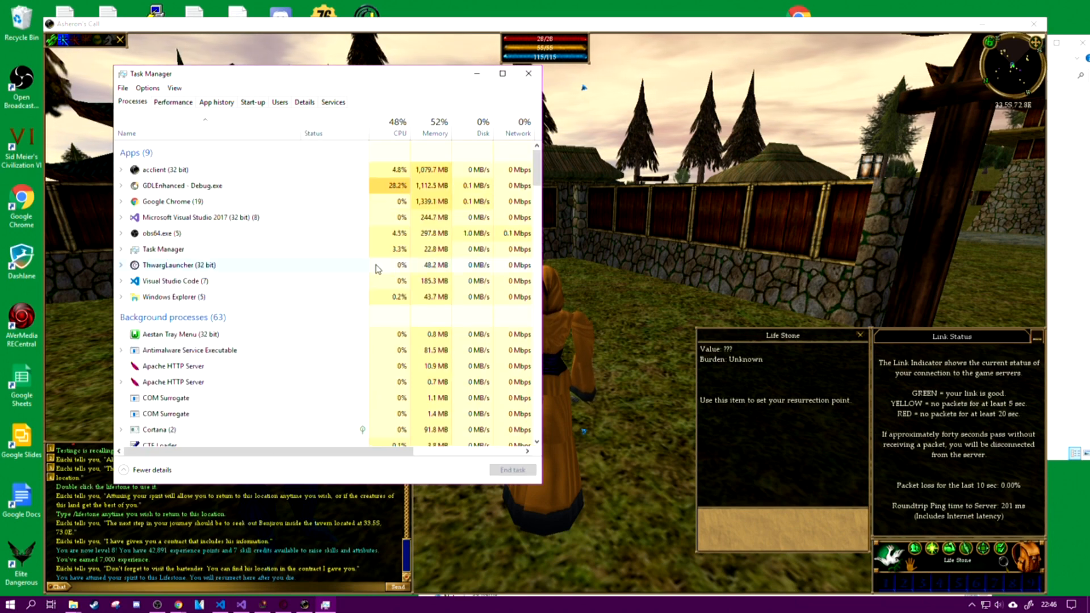
click(154, 169)
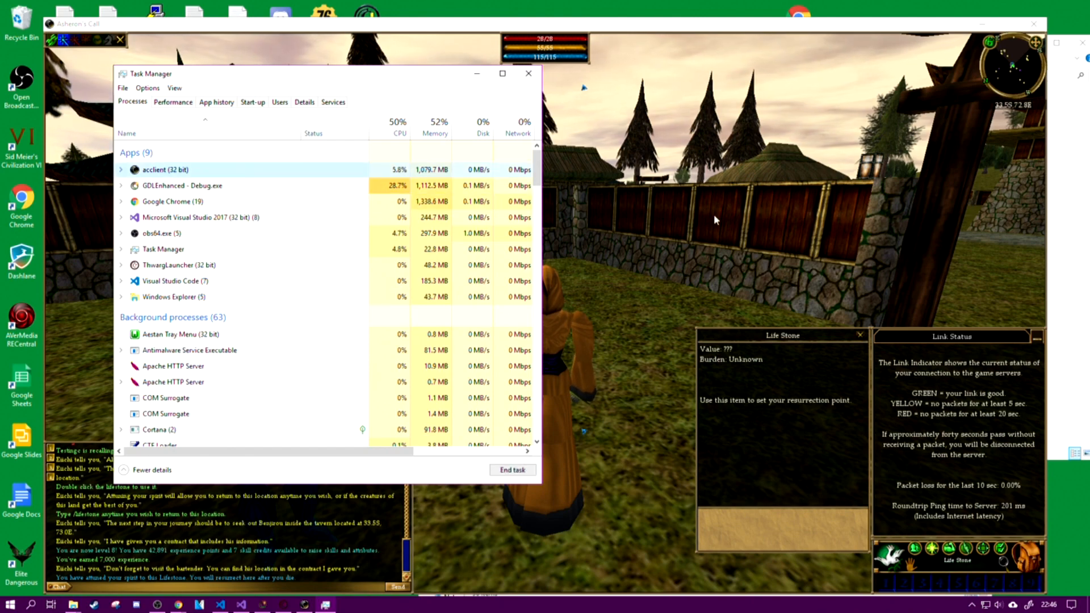
Step: Run the character in circles around the lifestone area with Task Manager open to examine the acclient and GDLEnhanced load
key(a)
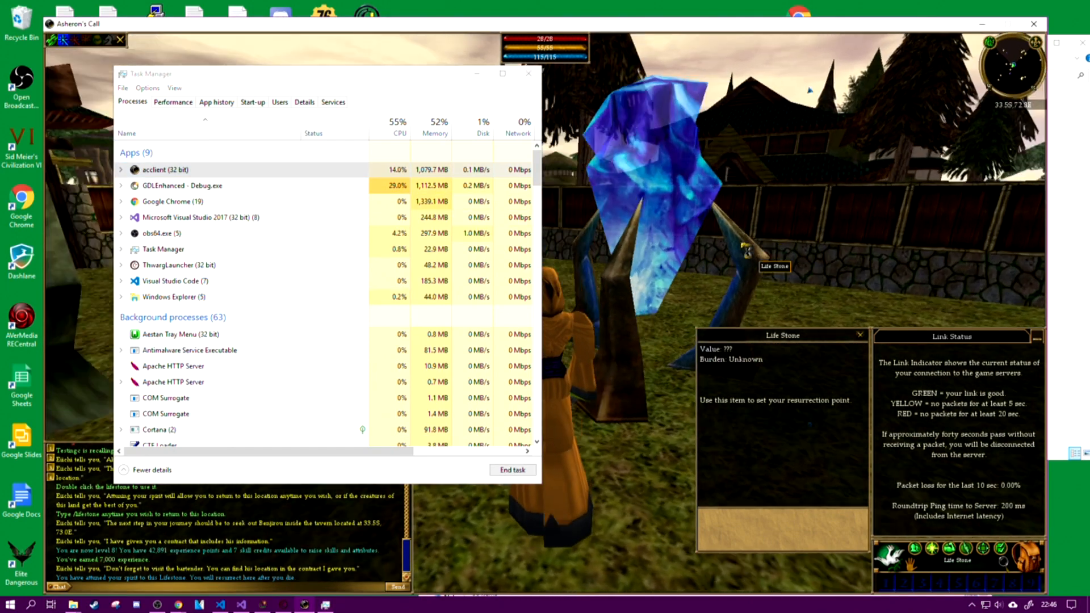
key(w)
key(a)
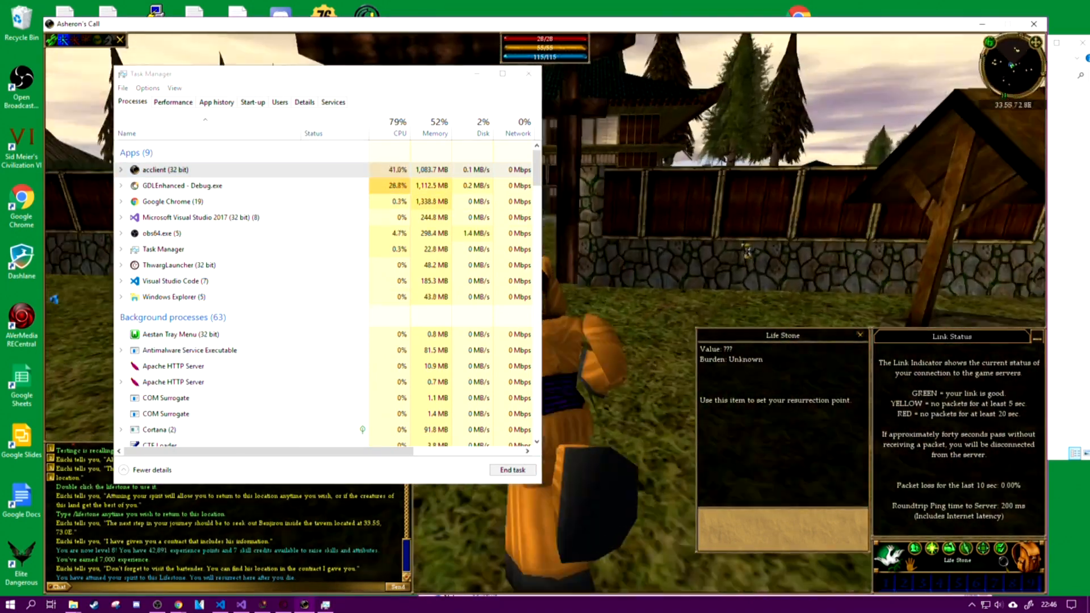
key(a)
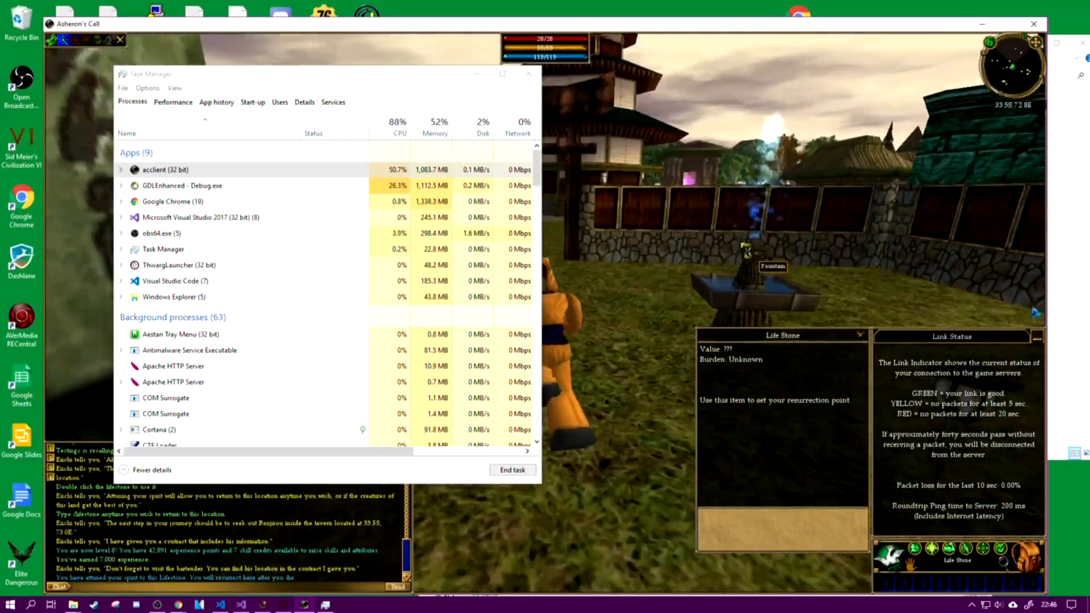
key(a)
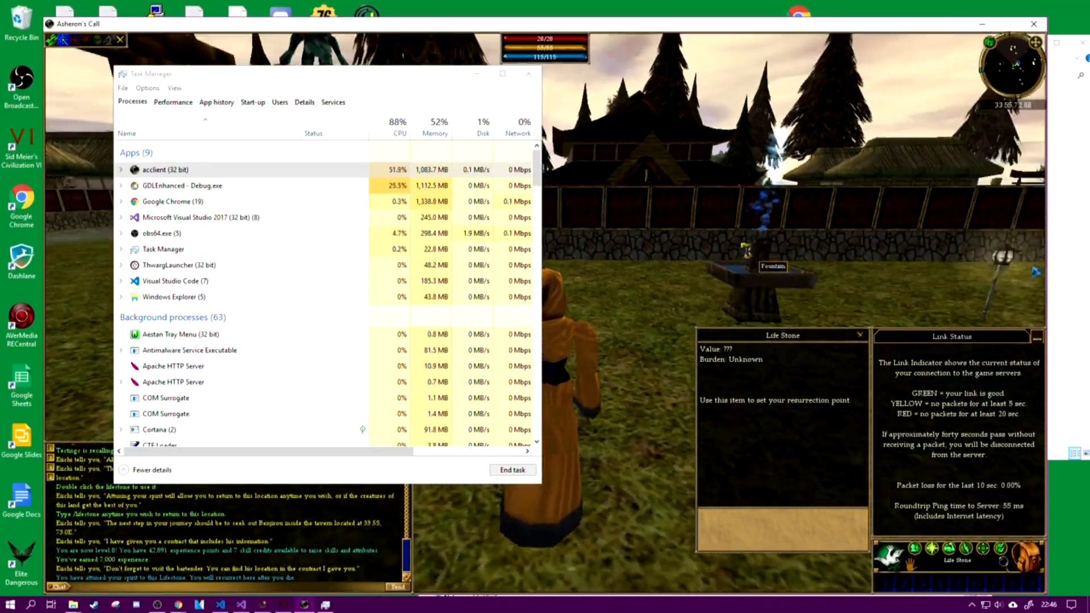
key(a)
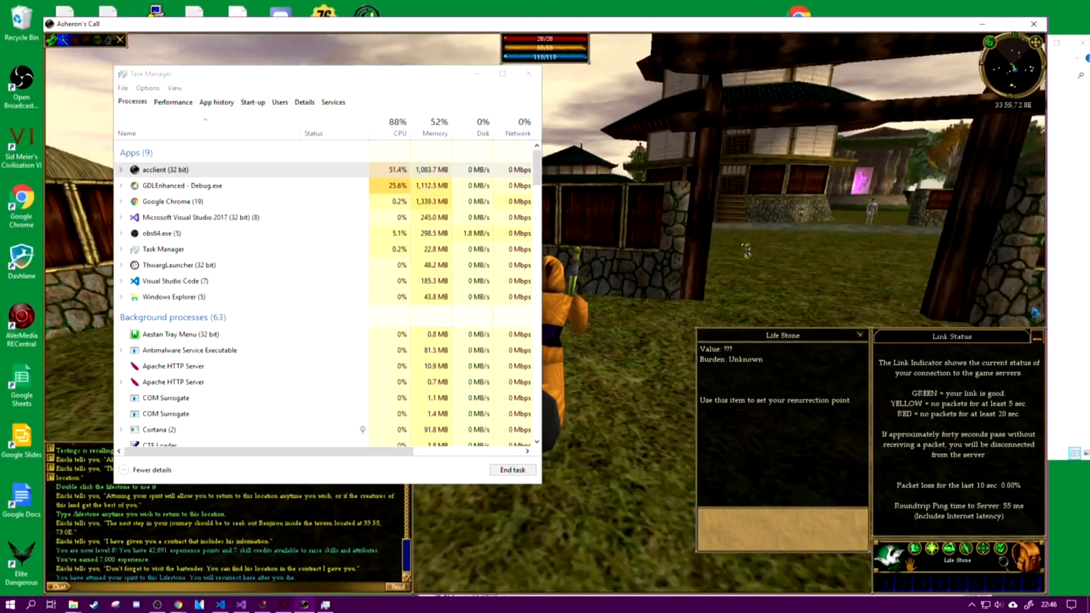
key(a)
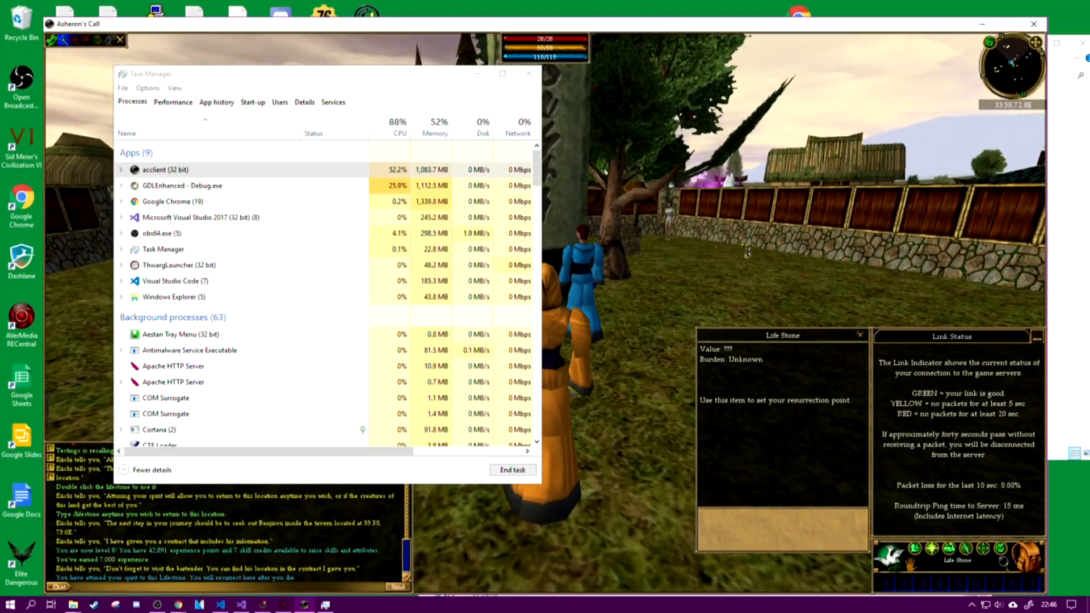